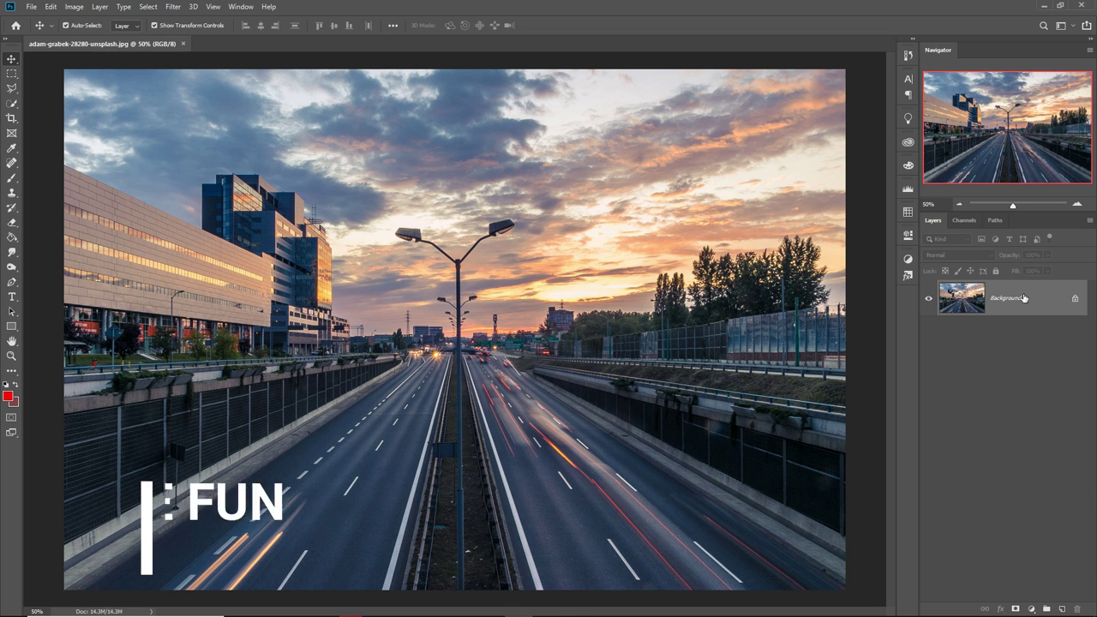
Duplicate the Background layer and rename the copy "light".
right_click(1007, 305)
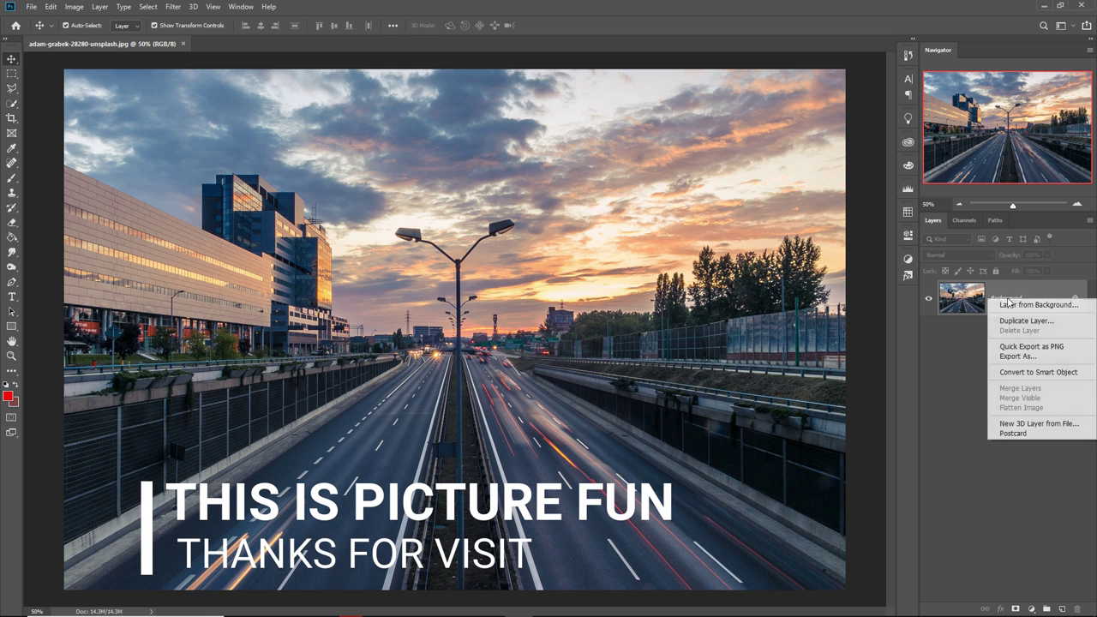
left_click(1045, 322)
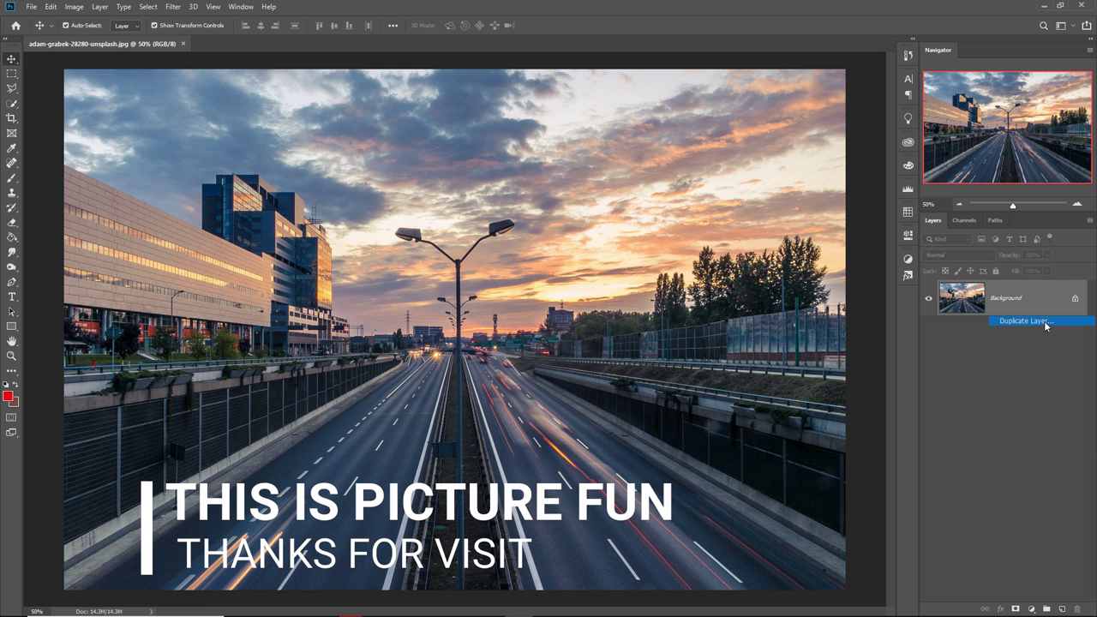
left_click(646, 171)
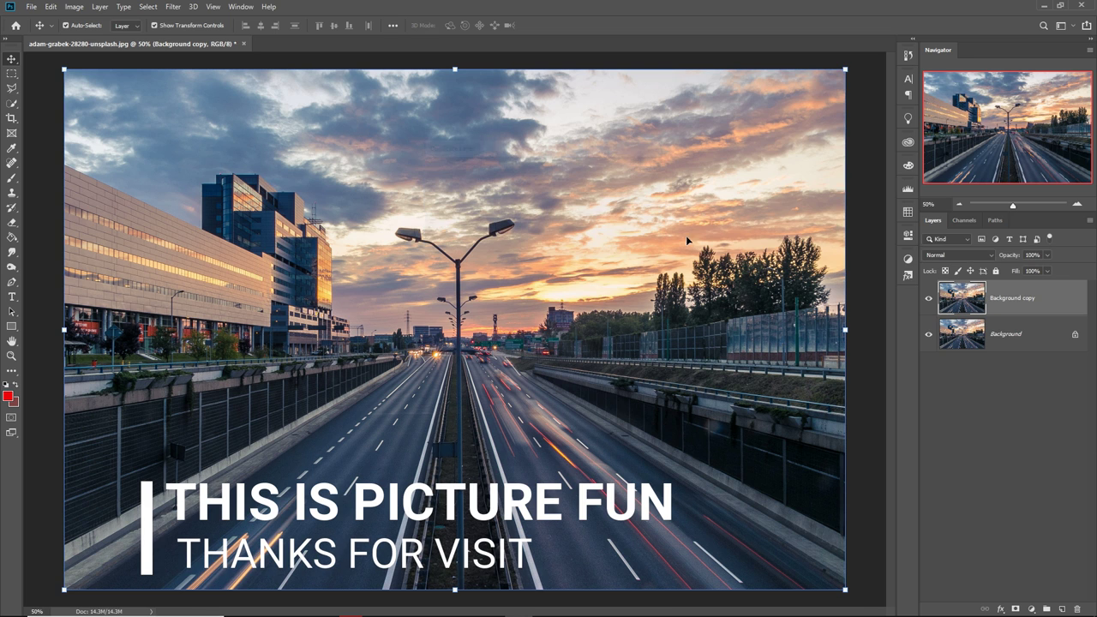
double_click(1017, 299)
type("light")
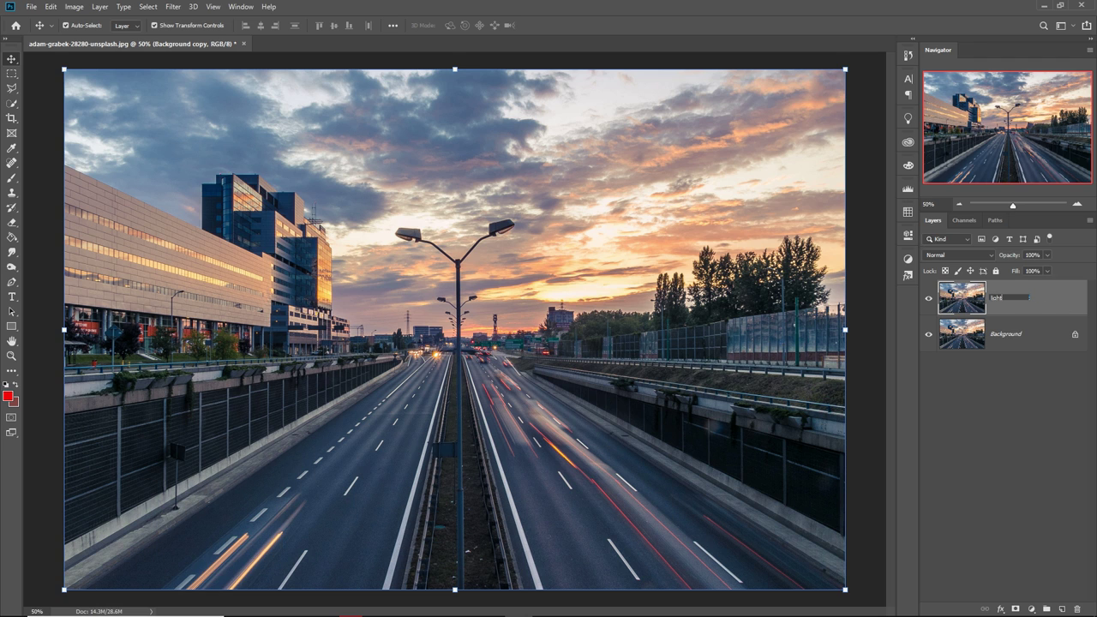
key("Return")
left_click(1016, 409)
left_click(987, 300)
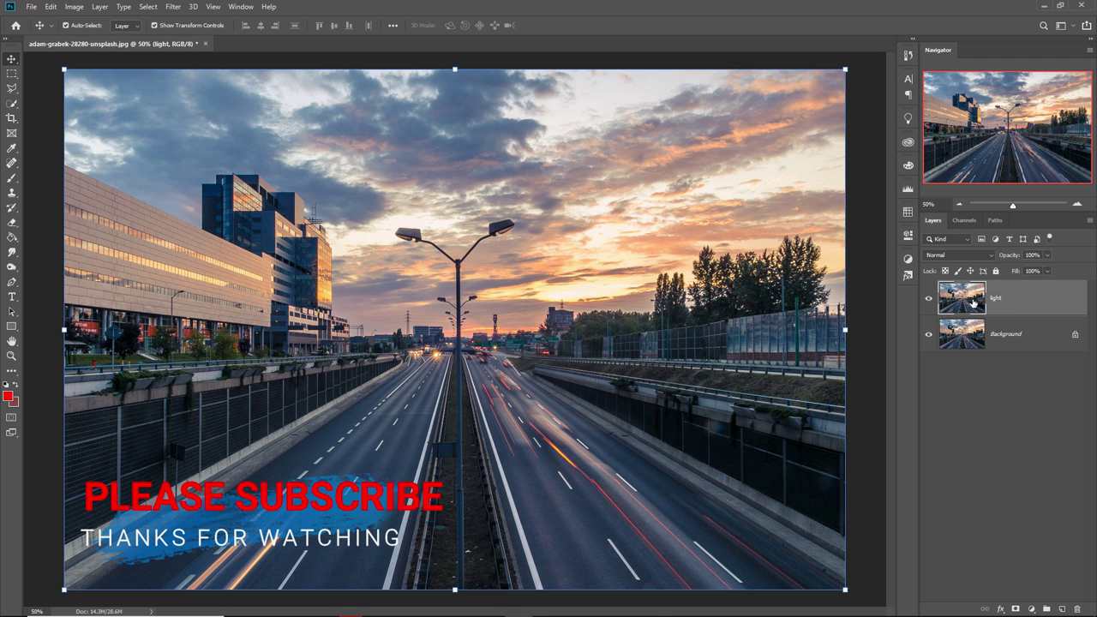
Darken the light layer with the Camera Raw Filter by setting Exposure to -2.35.
left_click(173, 7)
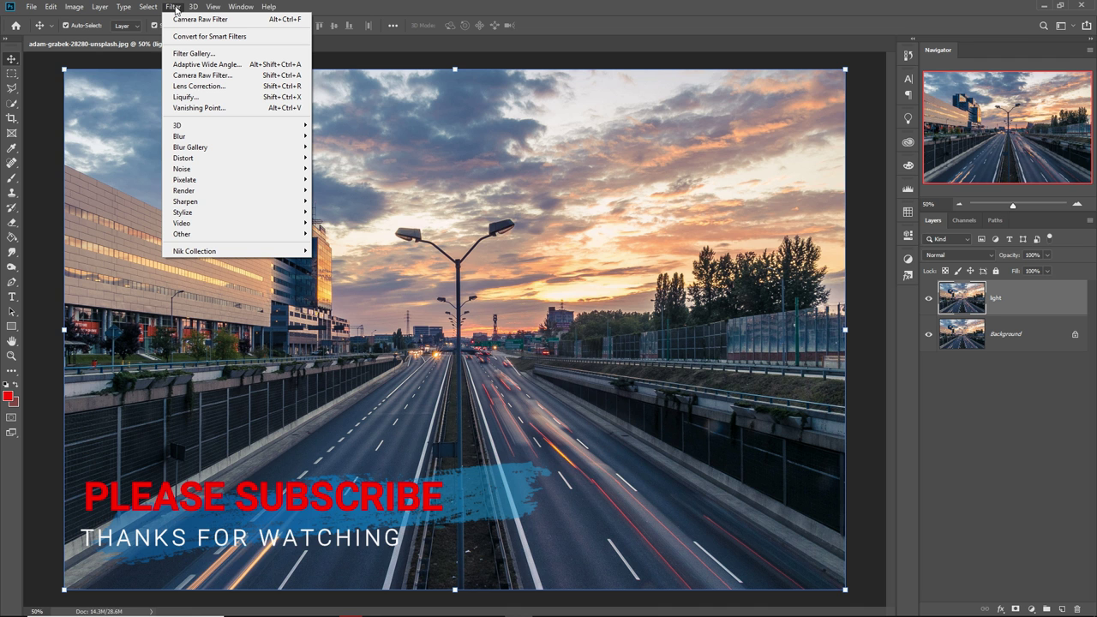
left_click(185, 75)
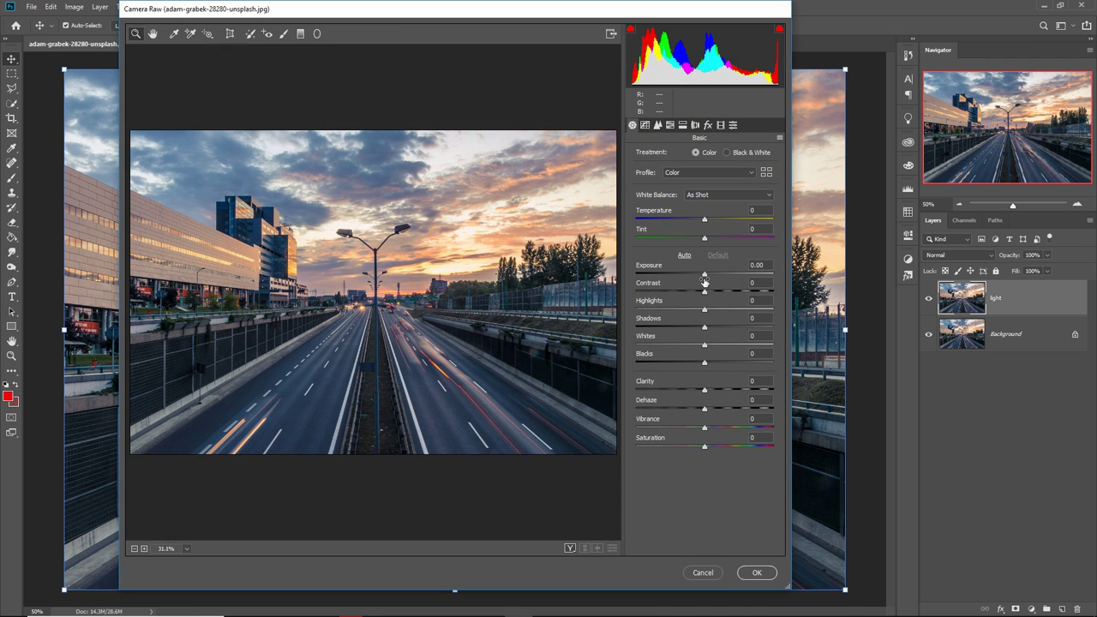
left_click(705, 276)
left_click_drag(705, 276, 672, 276)
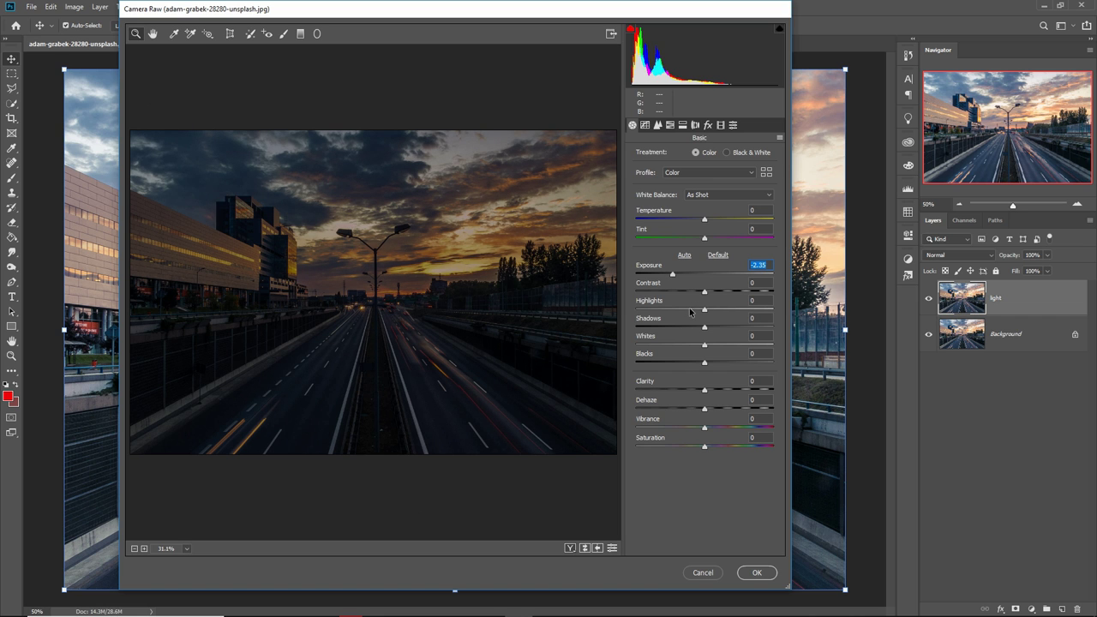
left_click(757, 576)
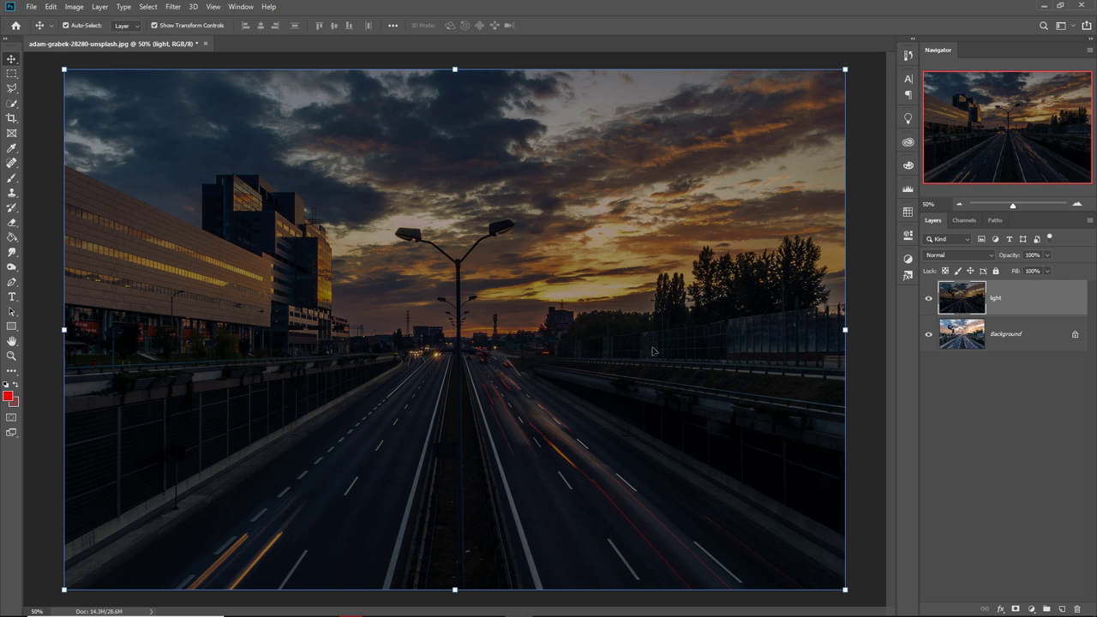
Add a new empty layer above the light layer and select the Pen tool.
left_click(1061, 609)
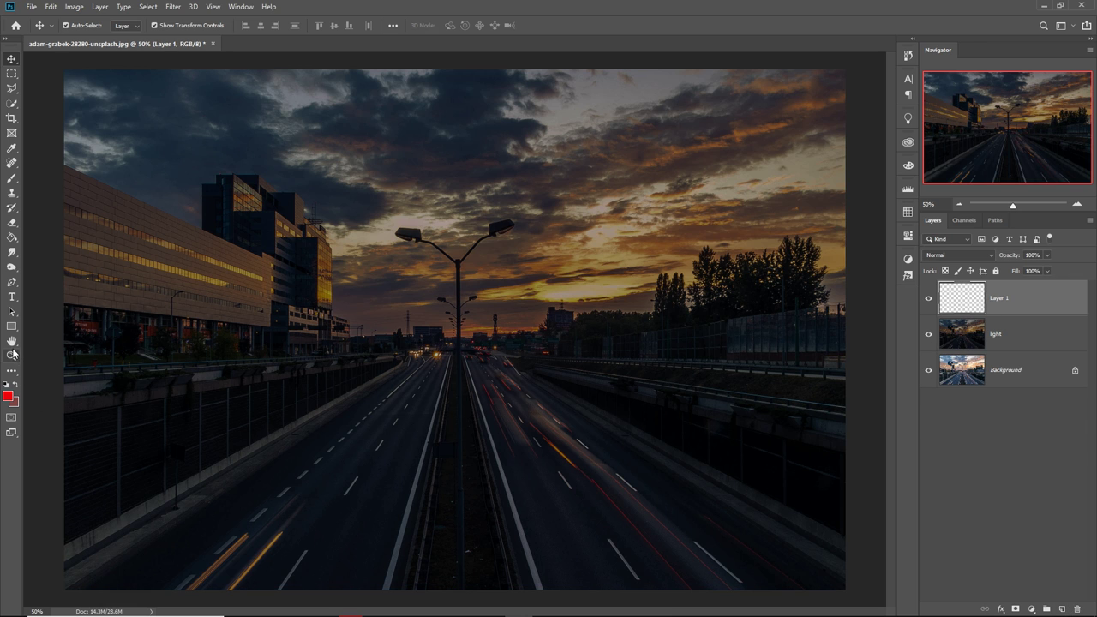
left_click(11, 284)
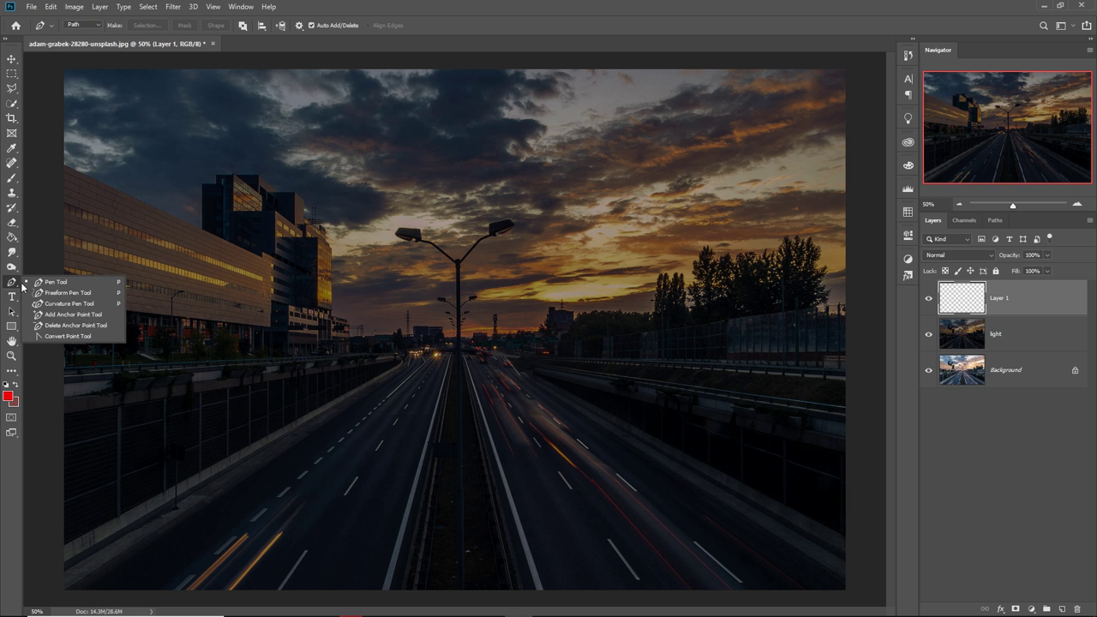
left_click(38, 282)
Set the Hard Round brush size to 8 px.
left_click(10, 180)
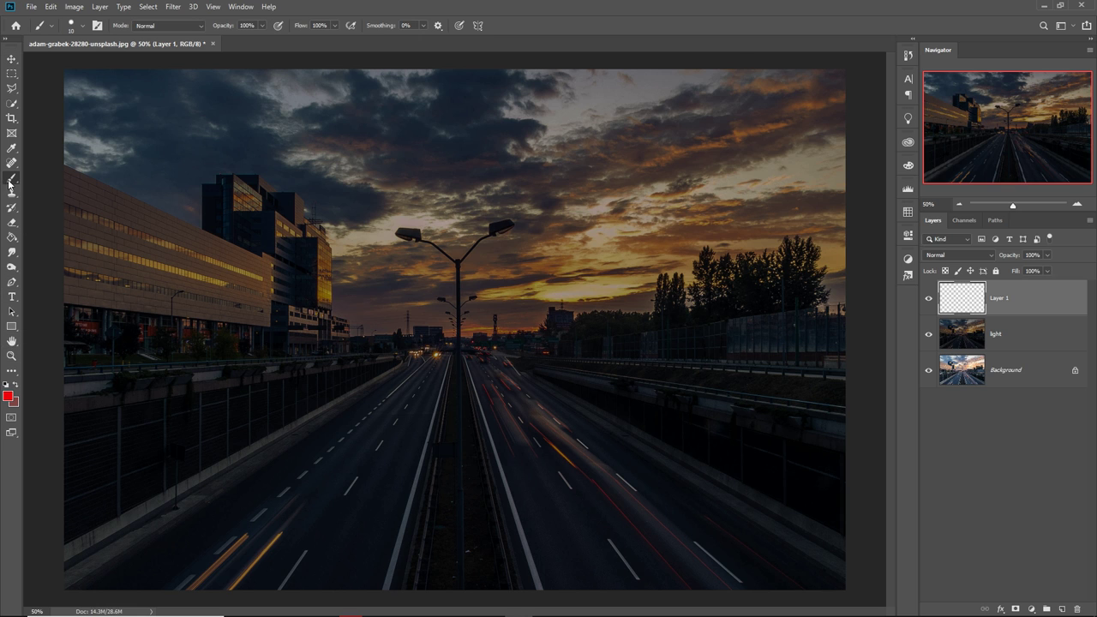
left_click(83, 28)
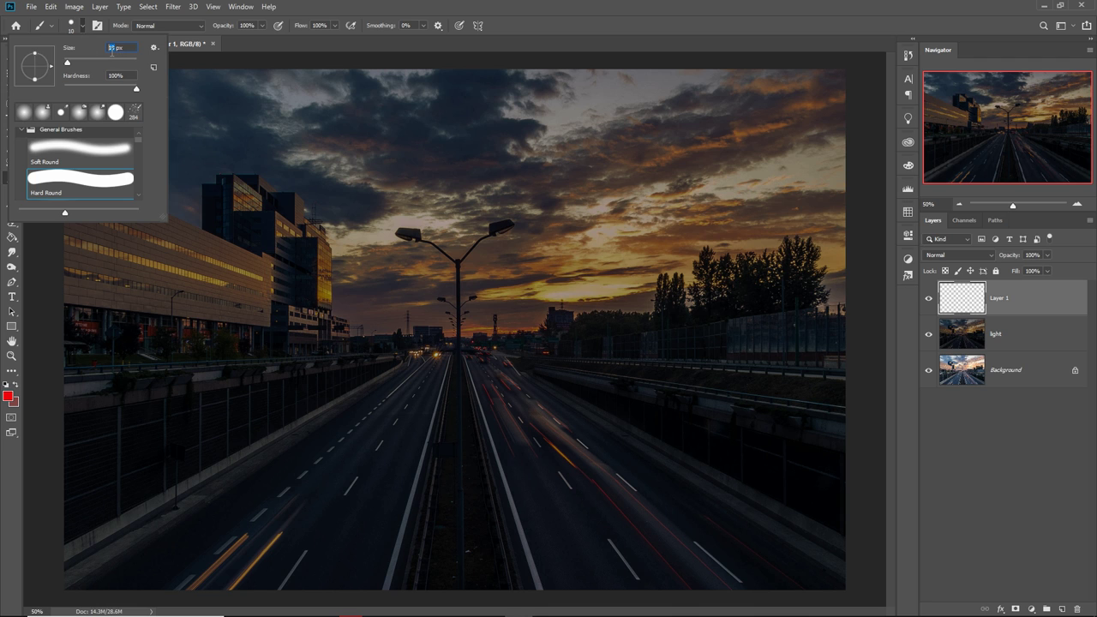
type("45")
key("BackSpace")
key("BackSpace")
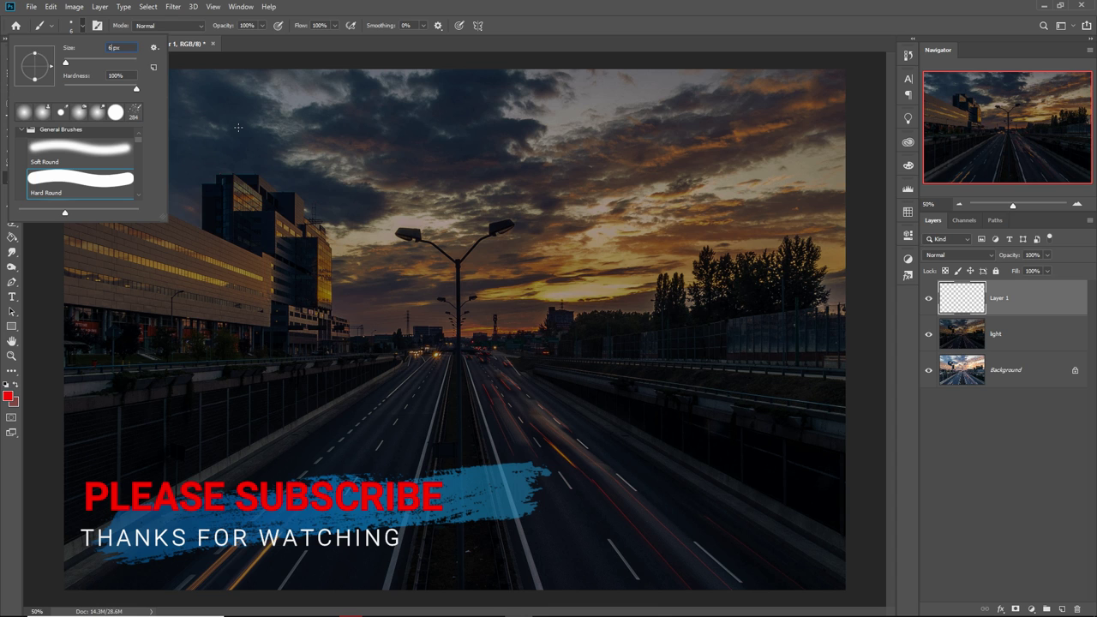
type("67")
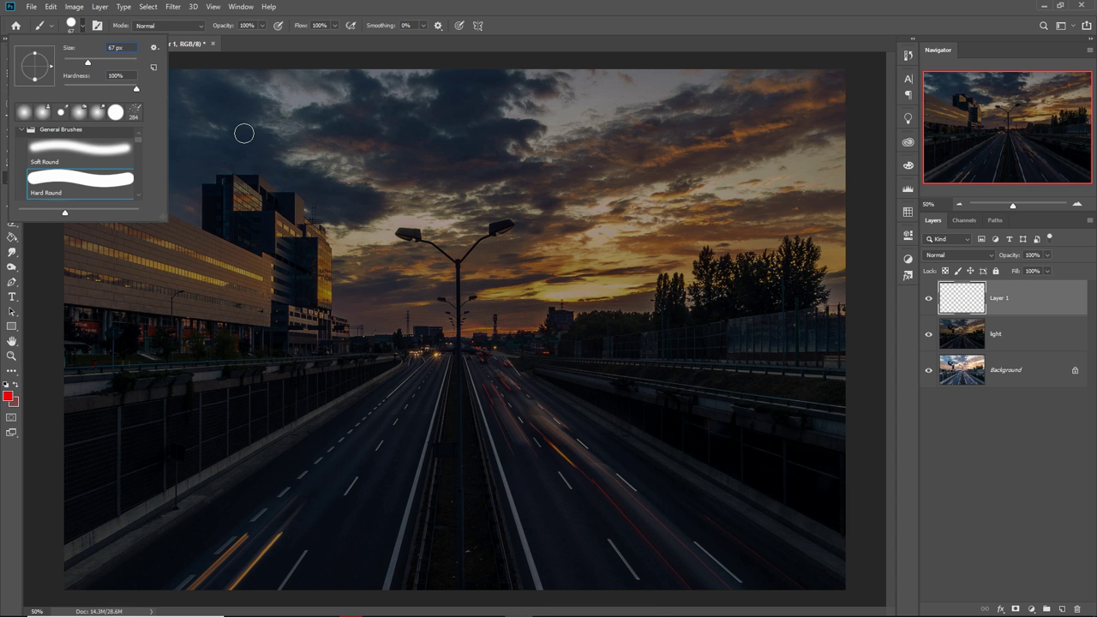
key("BackSpace")
key("BackSpace")
key("BackSpace")
key("Return")
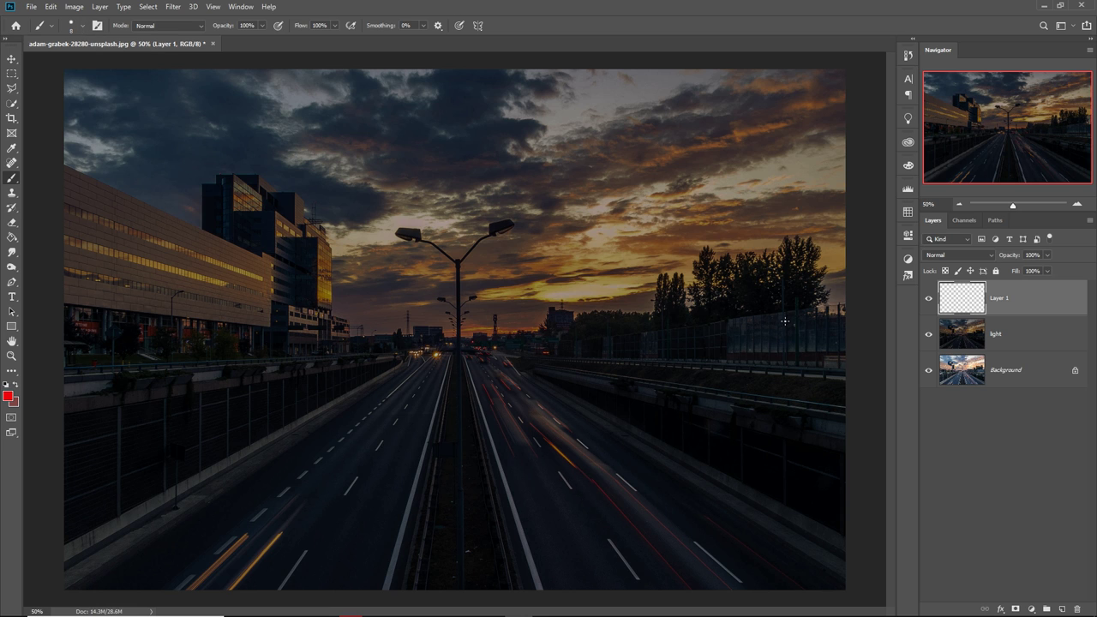
Draw a straight Pen path along the left road edge between the horizon and the photo's lower-left corner, then adjust its far endpoint.
left_click(14, 280)
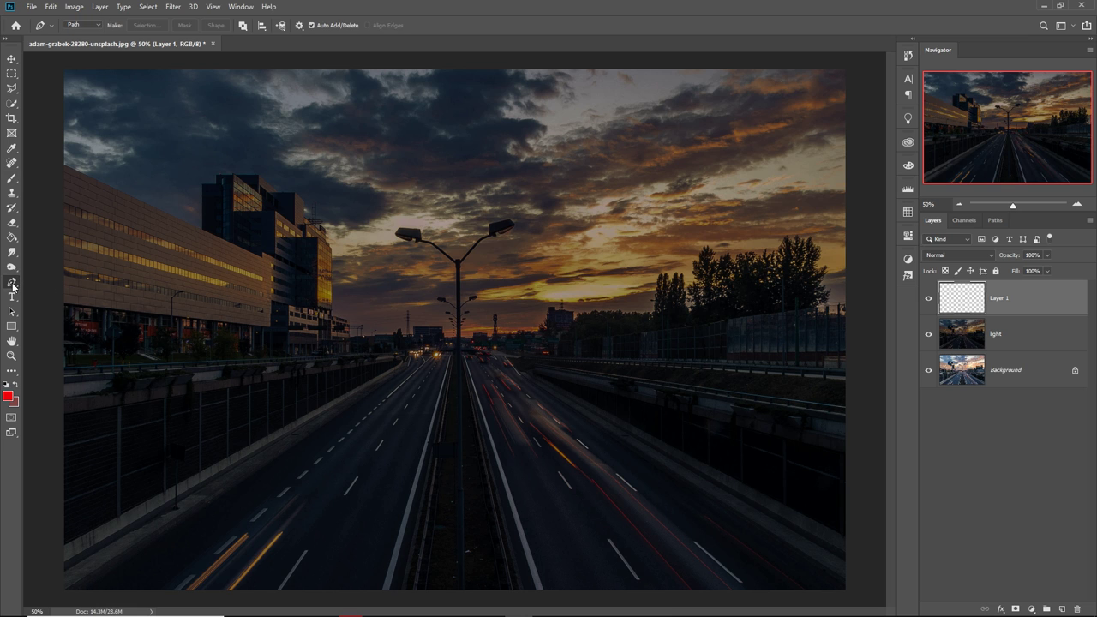
left_click(445, 351)
left_click(67, 592)
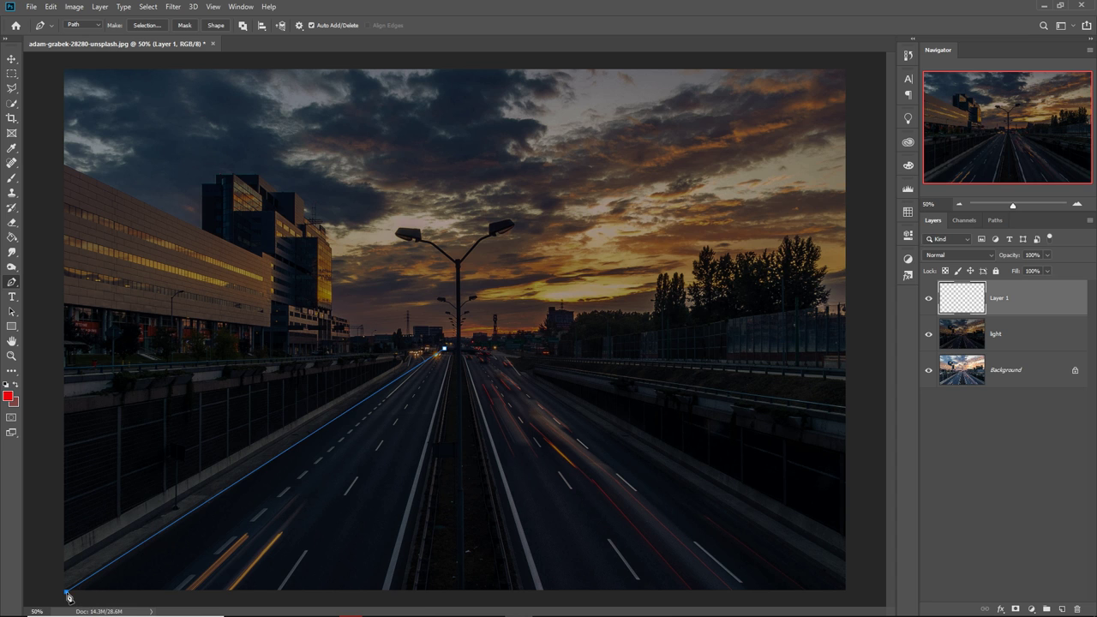
left_click(442, 352)
left_click_drag(440, 351, 432, 353)
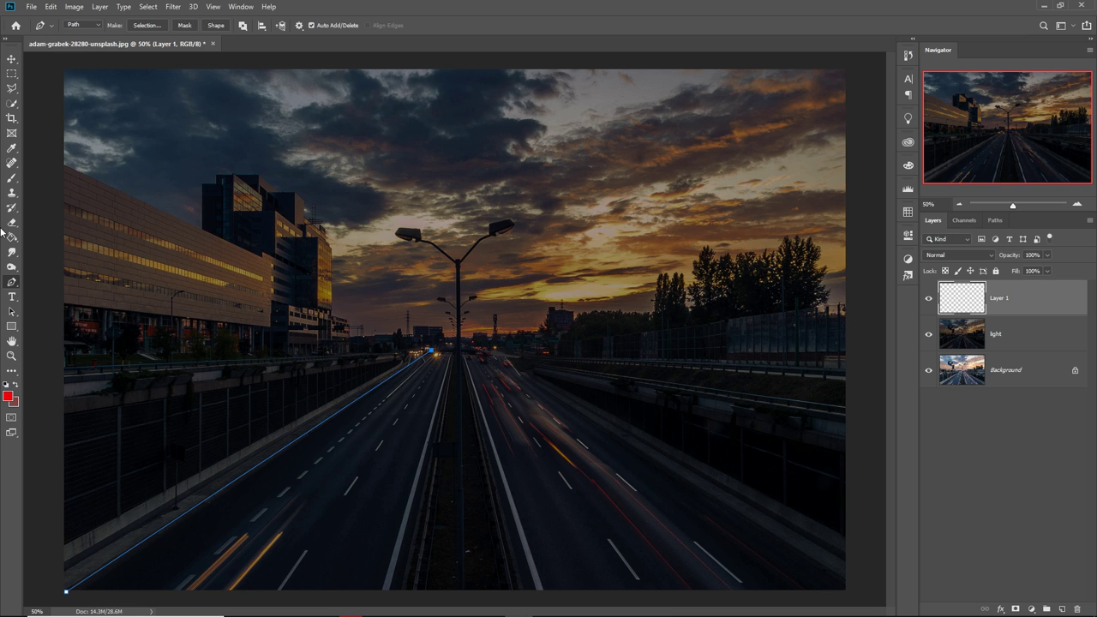
Set the Brush tool to Hard Round with 49% smoothing, keeping the Normal painting mode.
left_click(11, 179)
left_click(85, 28)
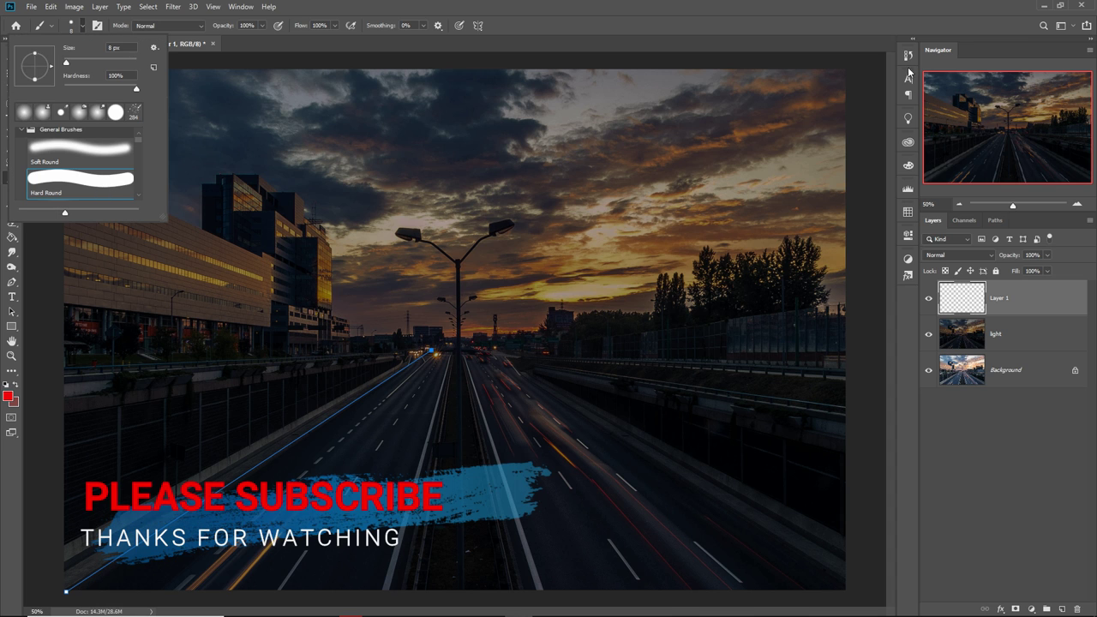
double_click(114, 183)
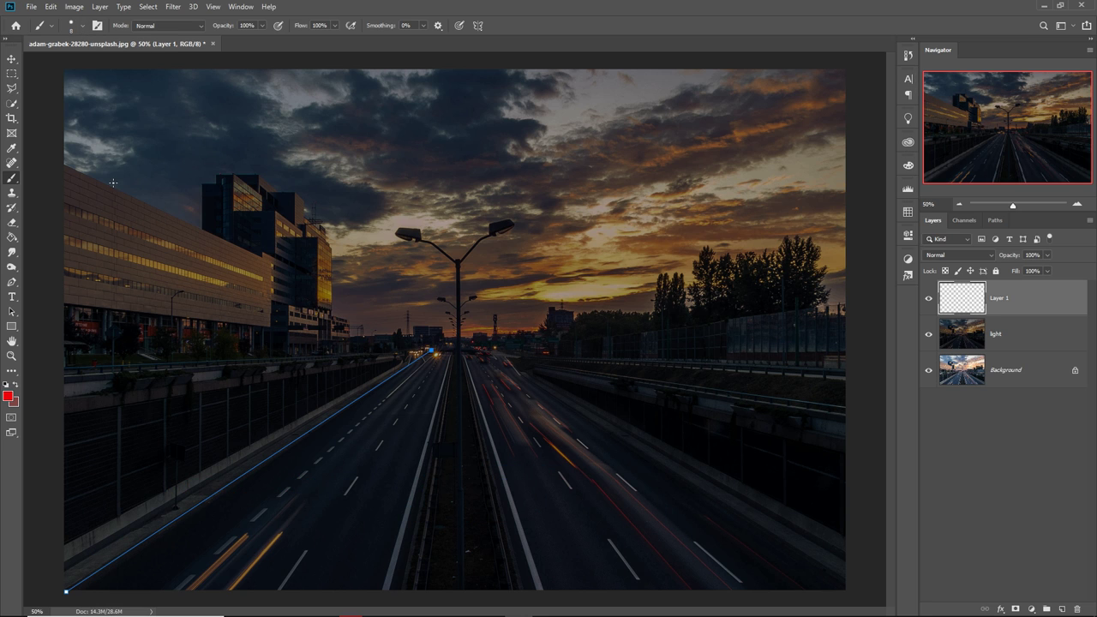
left_click(425, 27)
left_click_drag(426, 40, 476, 41)
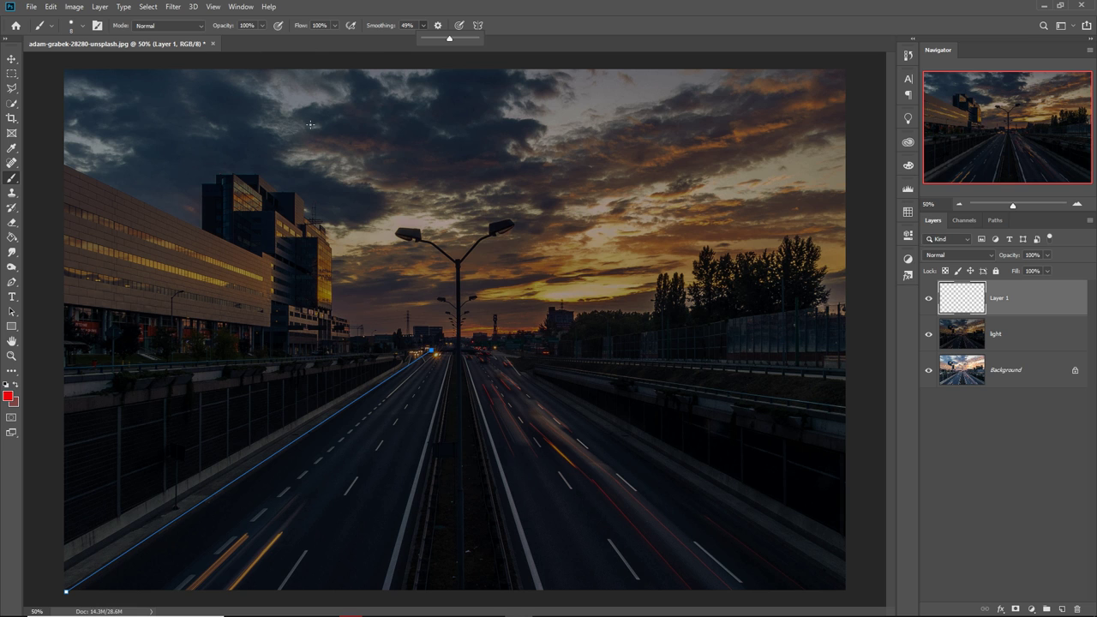
left_click(198, 25)
left_click(197, 24)
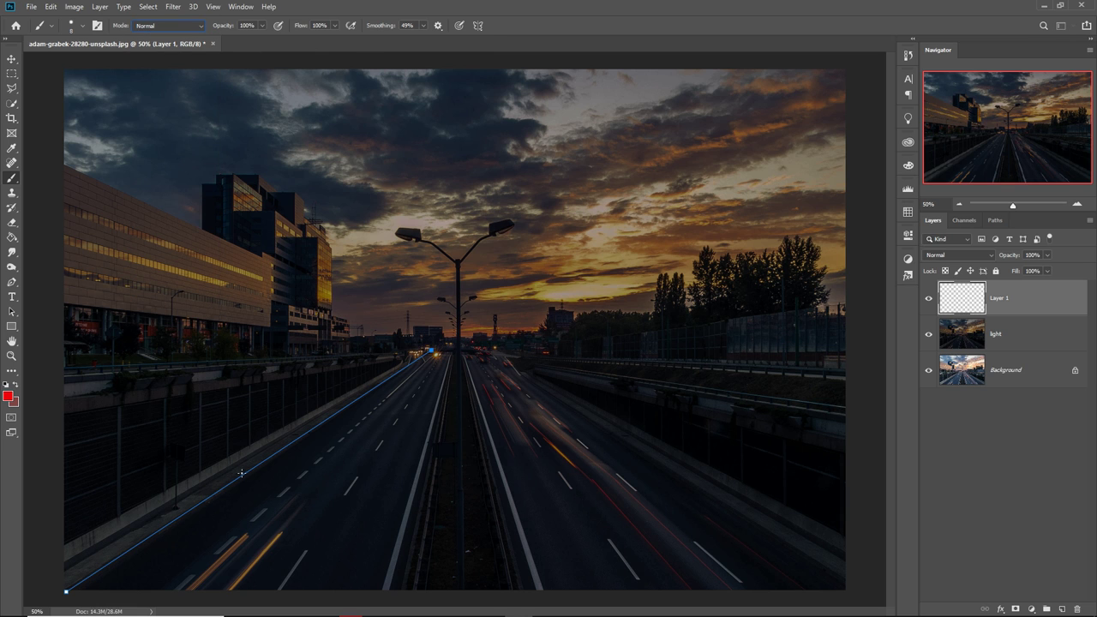
Stroke the road-edge path with the Brush on the new layer, with Simulate Pressure enabled.
left_click(11, 282)
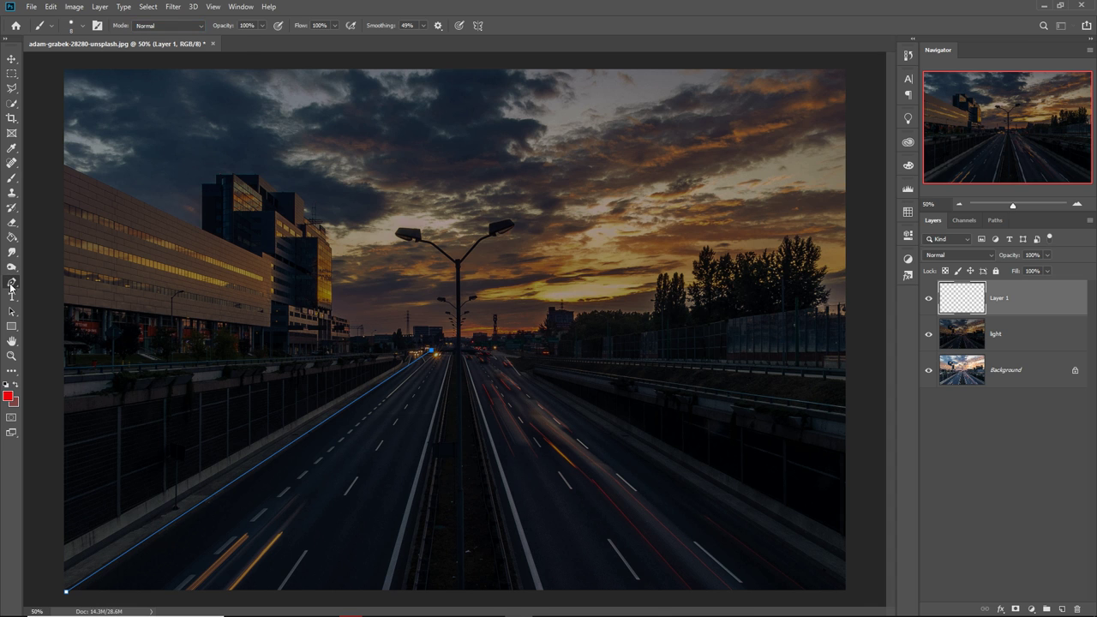
right_click(311, 431)
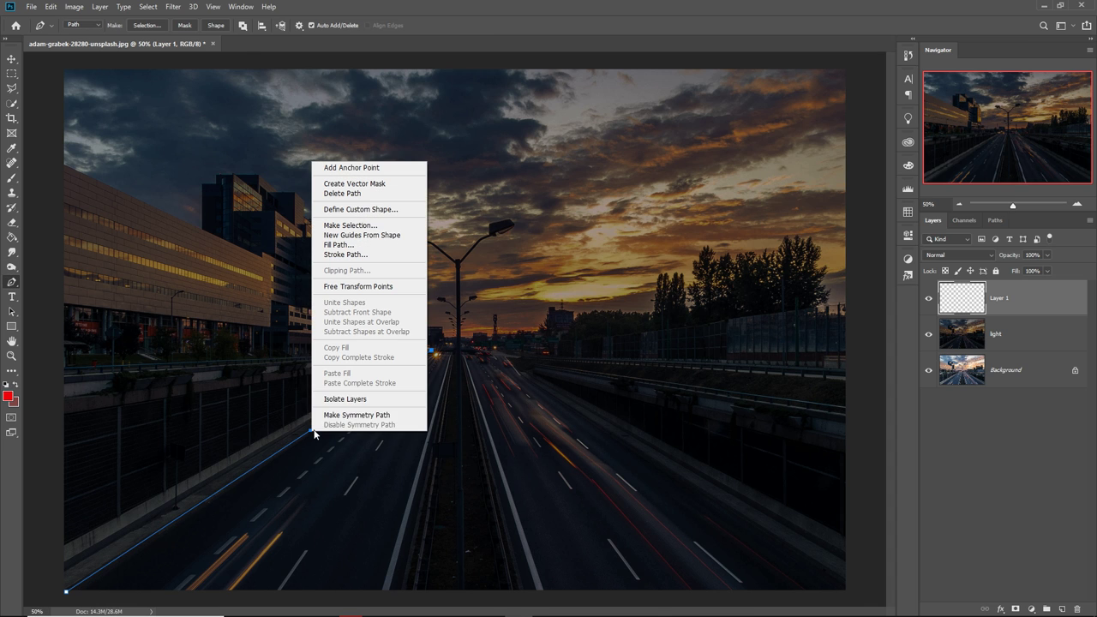
left_click(344, 254)
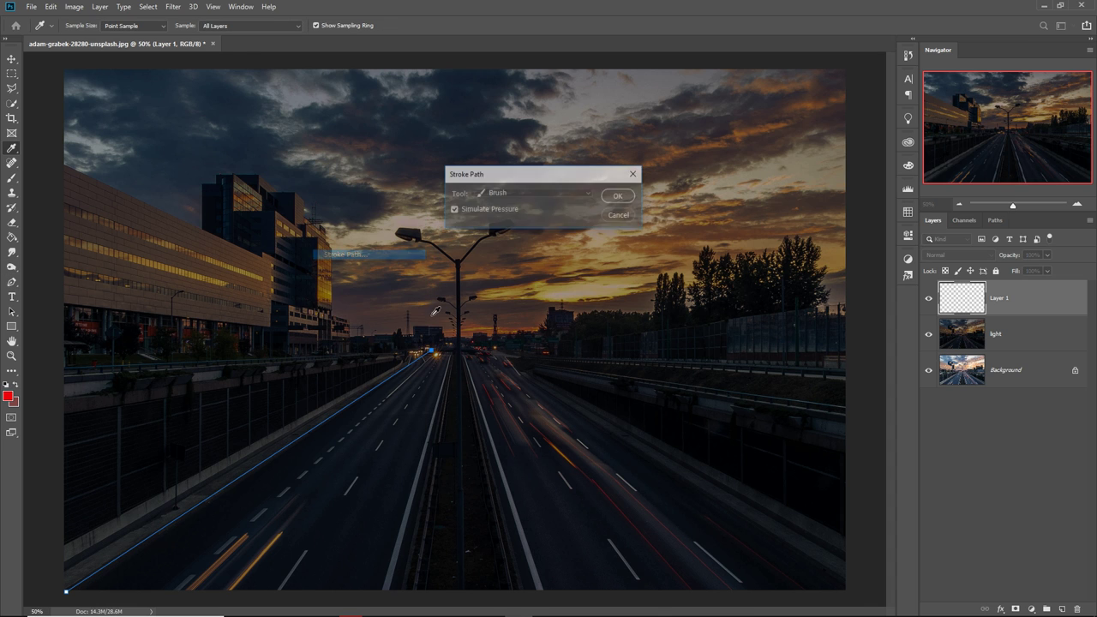
left_click(586, 195)
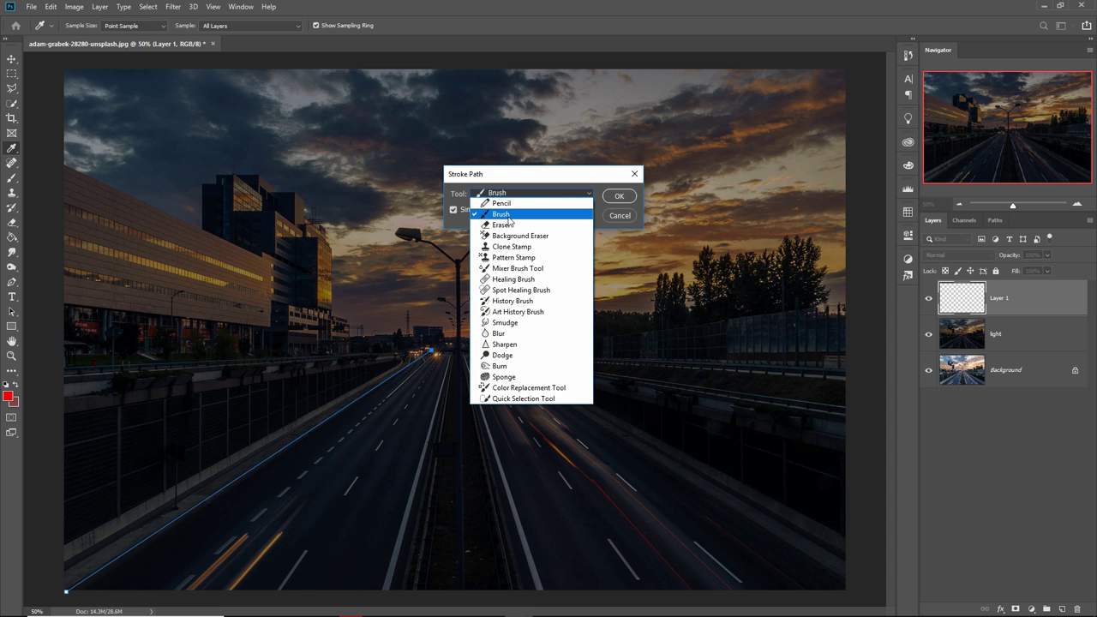
left_click(502, 214)
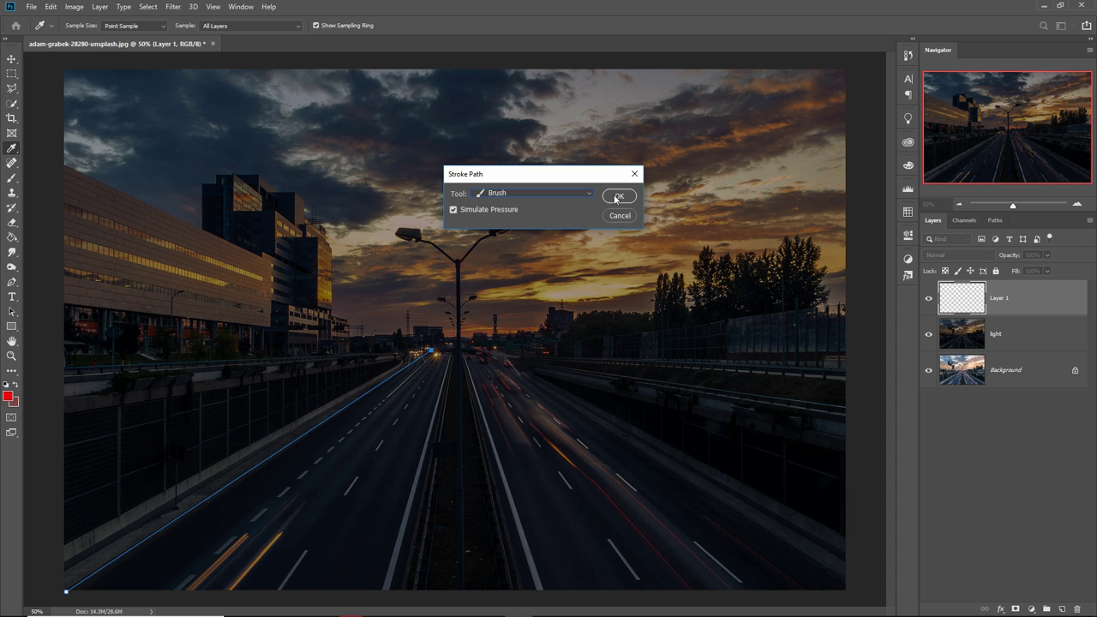
left_click(616, 196)
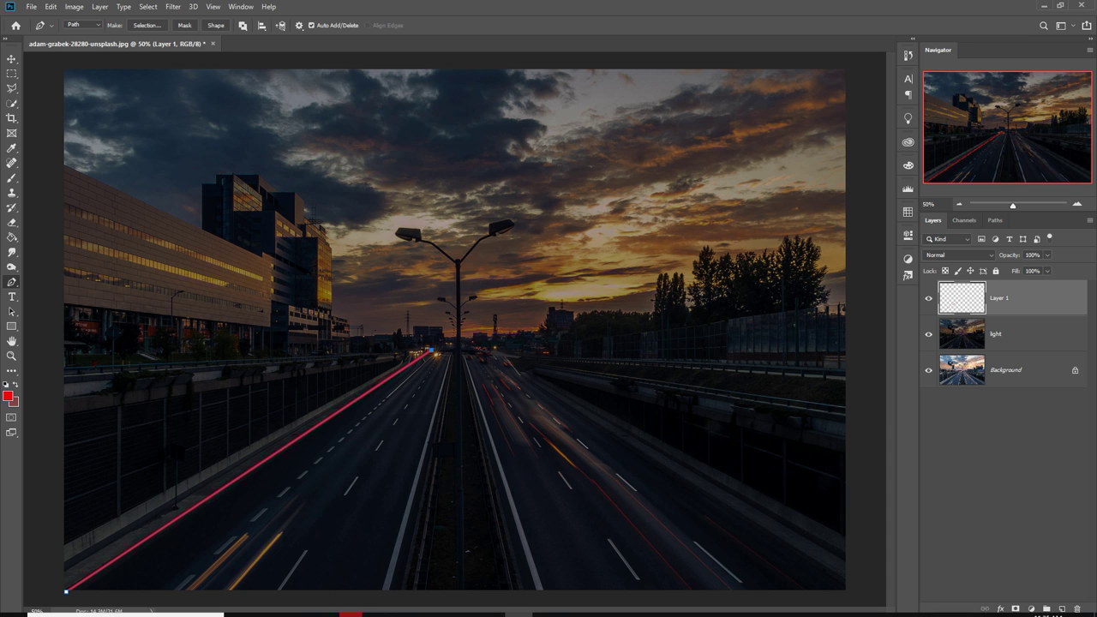
Add an Outer Glow to the stroked trail layer, using the trail's own red (fd010d) as the glow colour.
left_click(1001, 608)
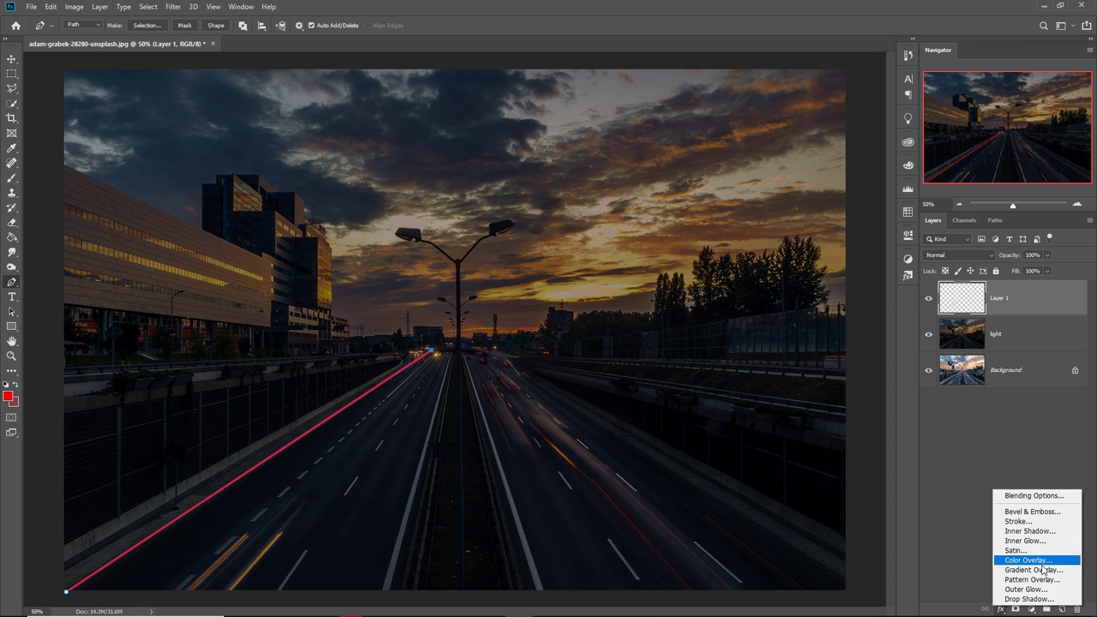
left_click(1018, 593)
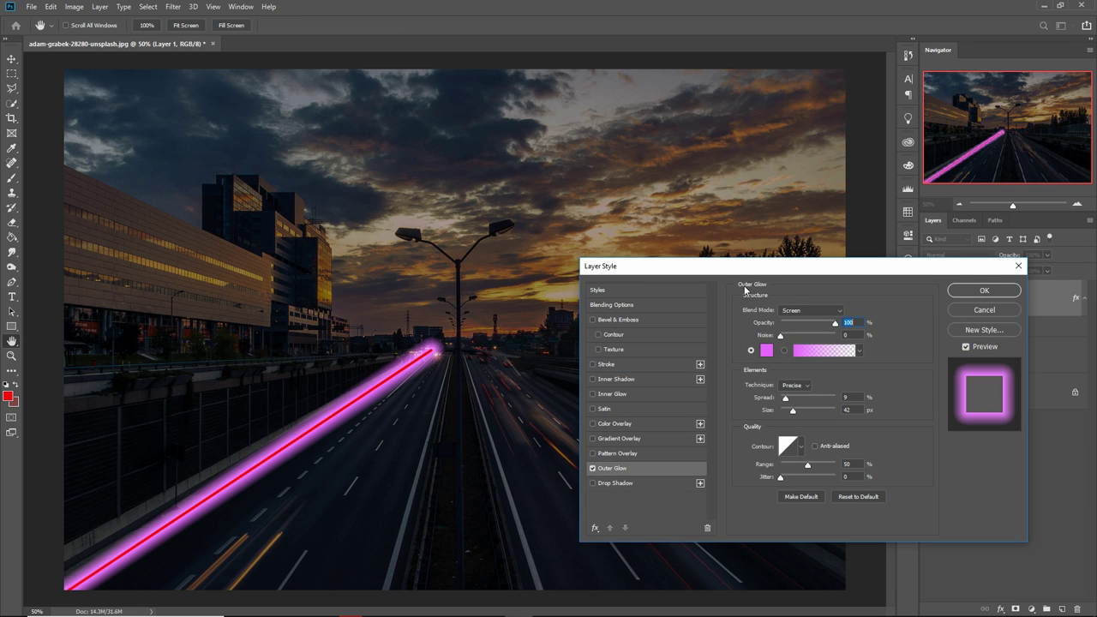
left_click(766, 351)
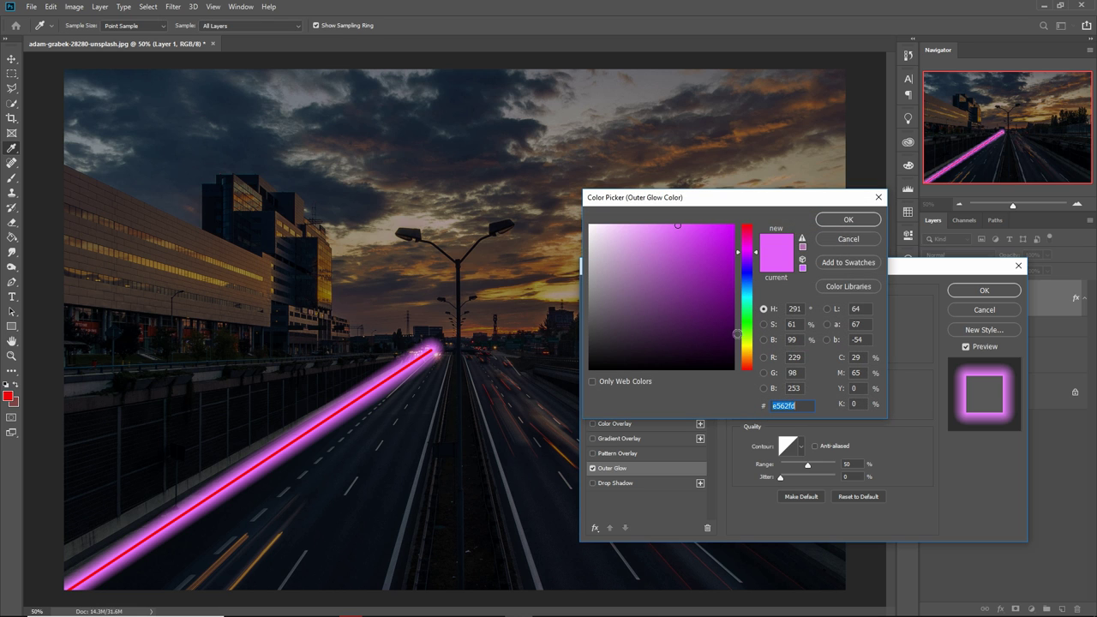
left_click(396, 383)
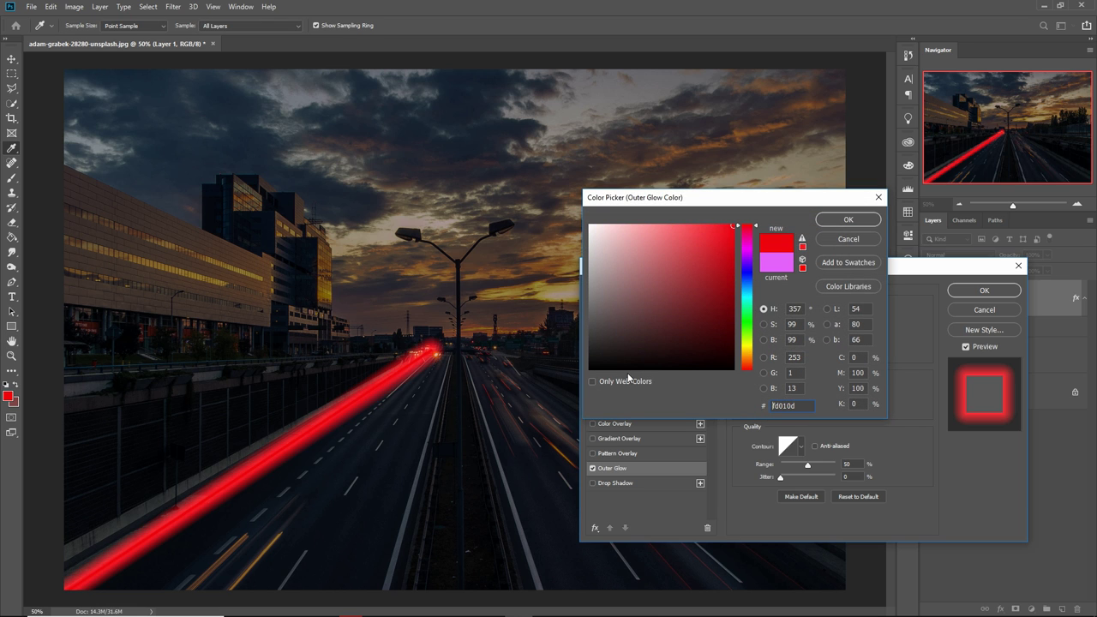
left_click(859, 221)
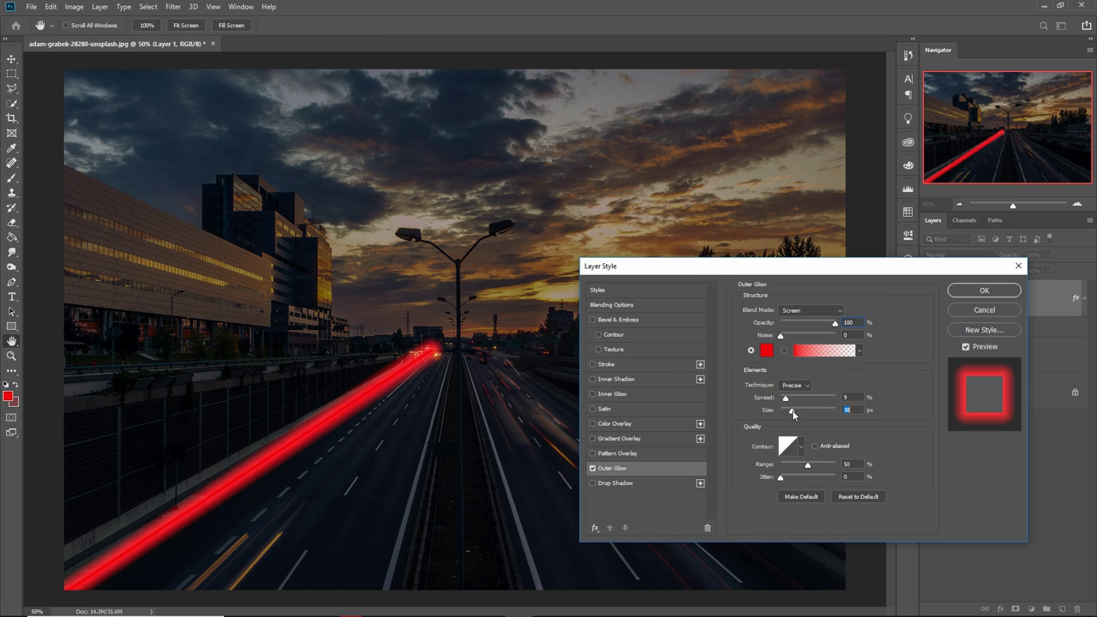
Set the Outer Glow technique to Softer with 2% spread, and reduce the glow size to about 13 px.
left_click_drag(792, 413, 786, 413)
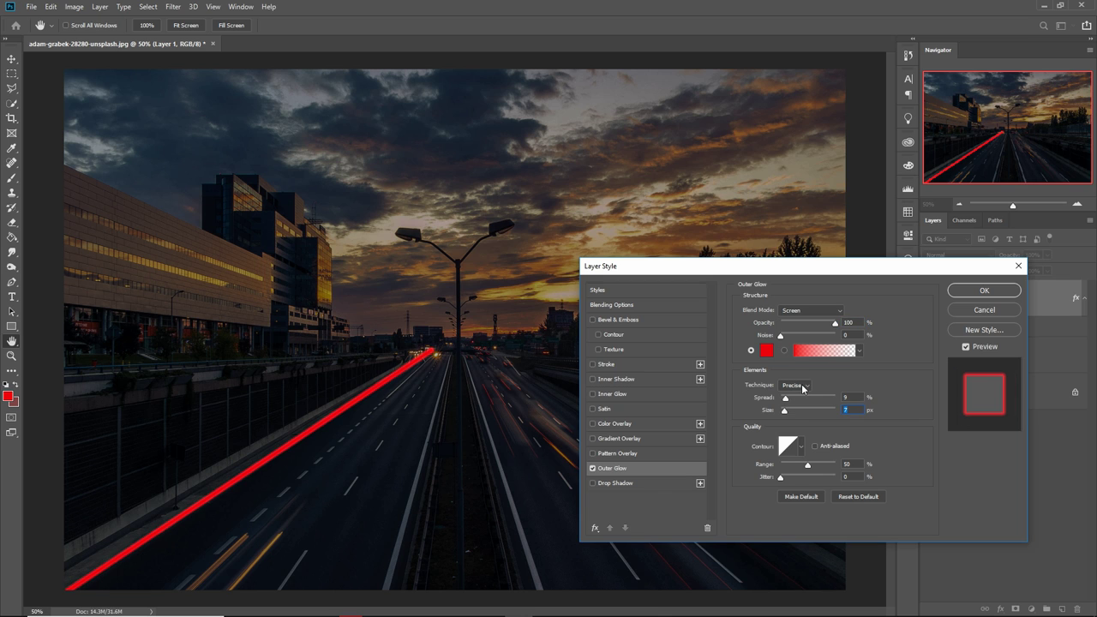
left_click(805, 386)
left_click(801, 395)
mouse_move(785, 400)
left_mouse_down()
mouse_move(795, 401)
mouse_move(781, 401)
mouse_move(789, 416)
left_mouse_up()
Change the Outer Glow colour to a bright, fully saturated orange with hue 17°.
left_click(766, 350)
left_click(629, 232)
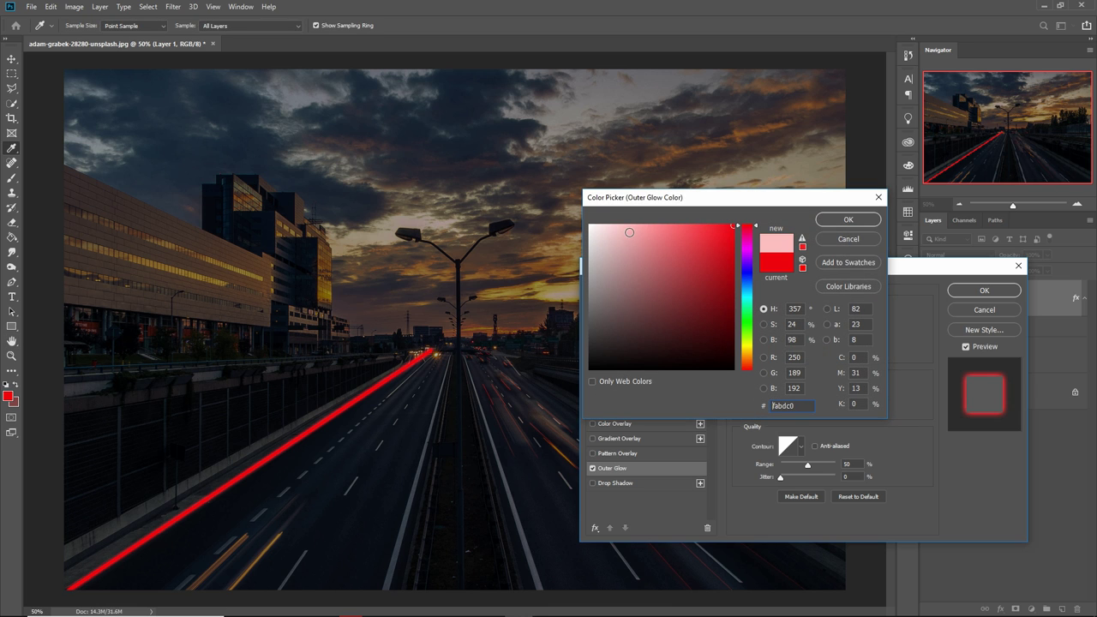
key("ctrl+a")
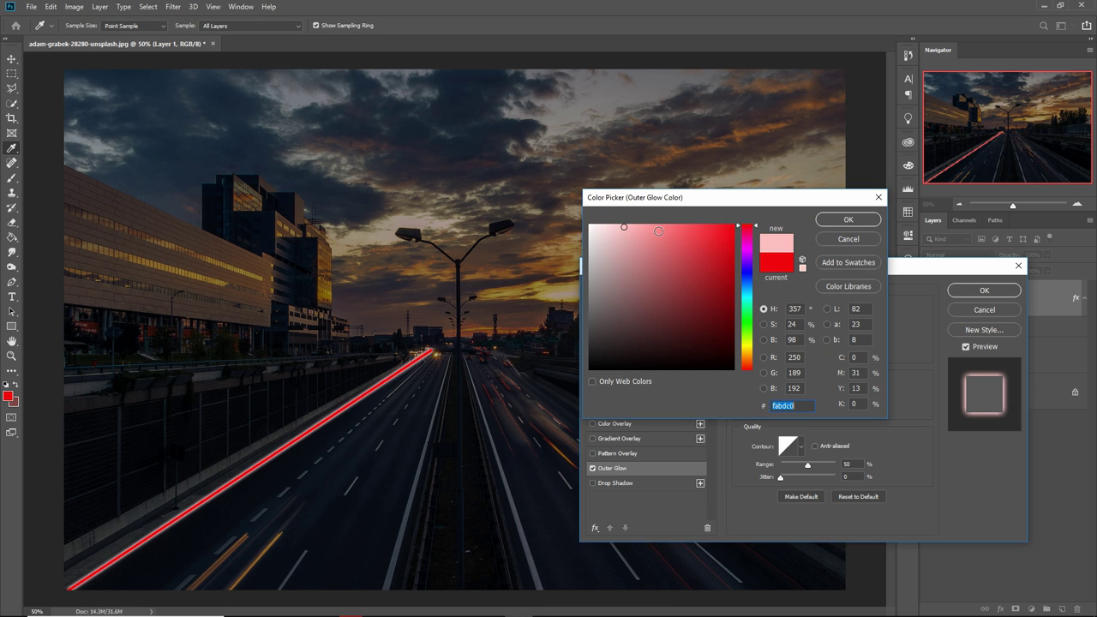
left_click(746, 364)
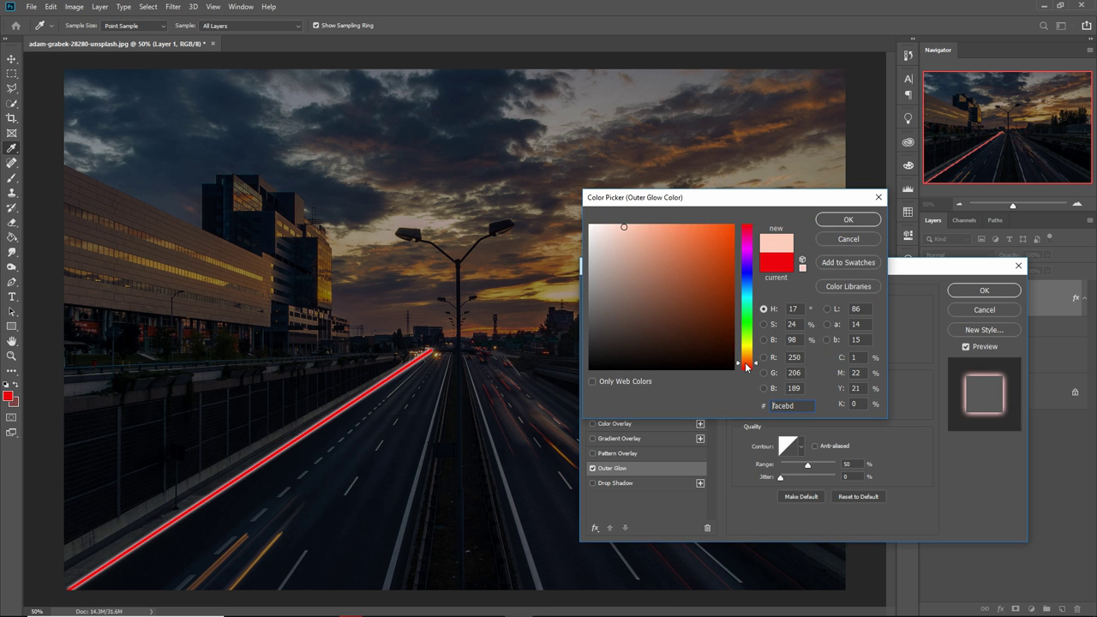
left_click(667, 227)
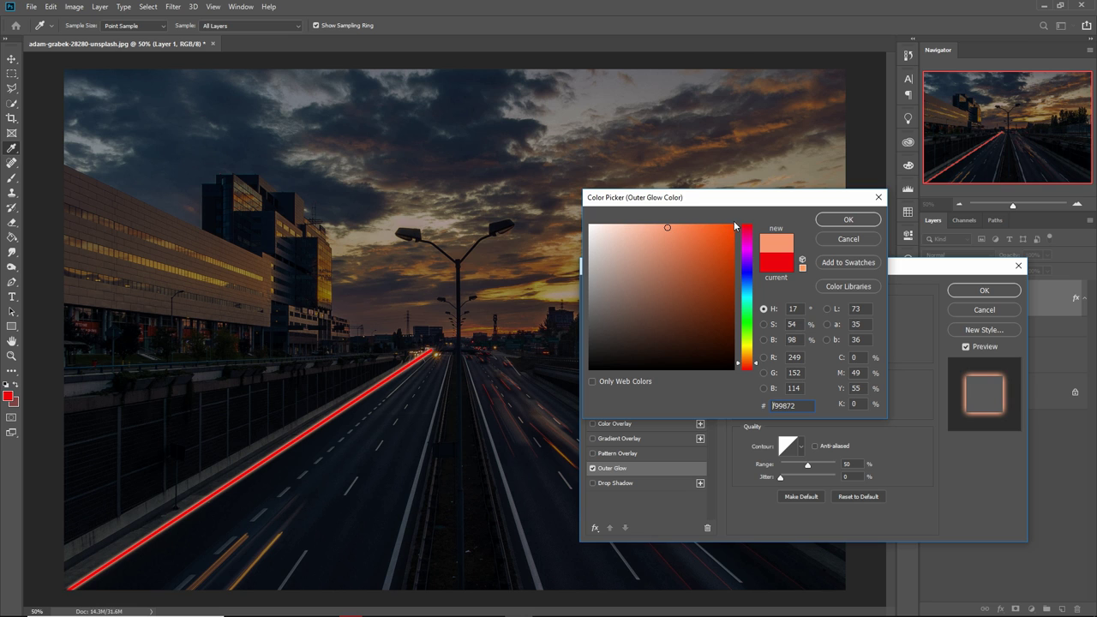
left_click(731, 228)
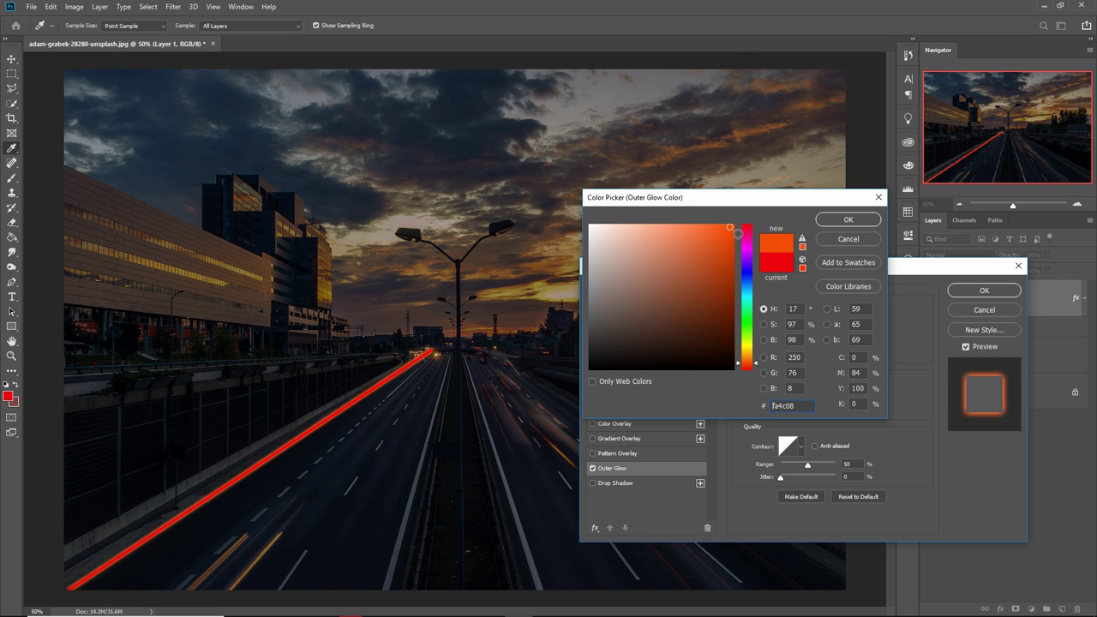
left_click(734, 227)
left_click(835, 221)
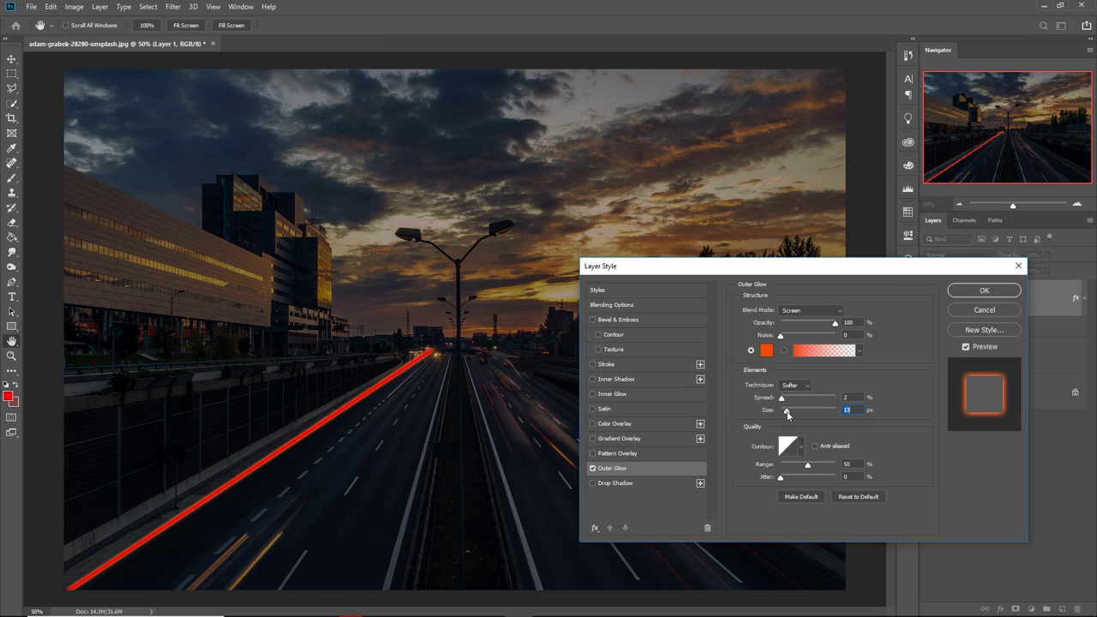
Set the Outer Glow size to 18 px, apply the layer style, and dismiss the Pen path.
left_click_drag(787, 415, 789, 415)
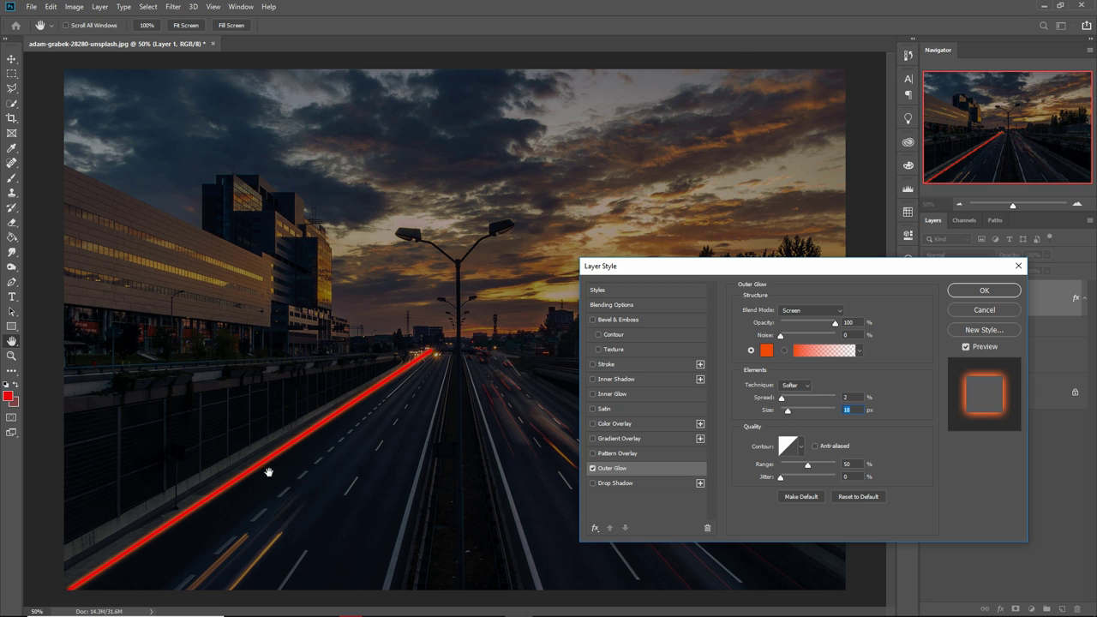
left_click(991, 293)
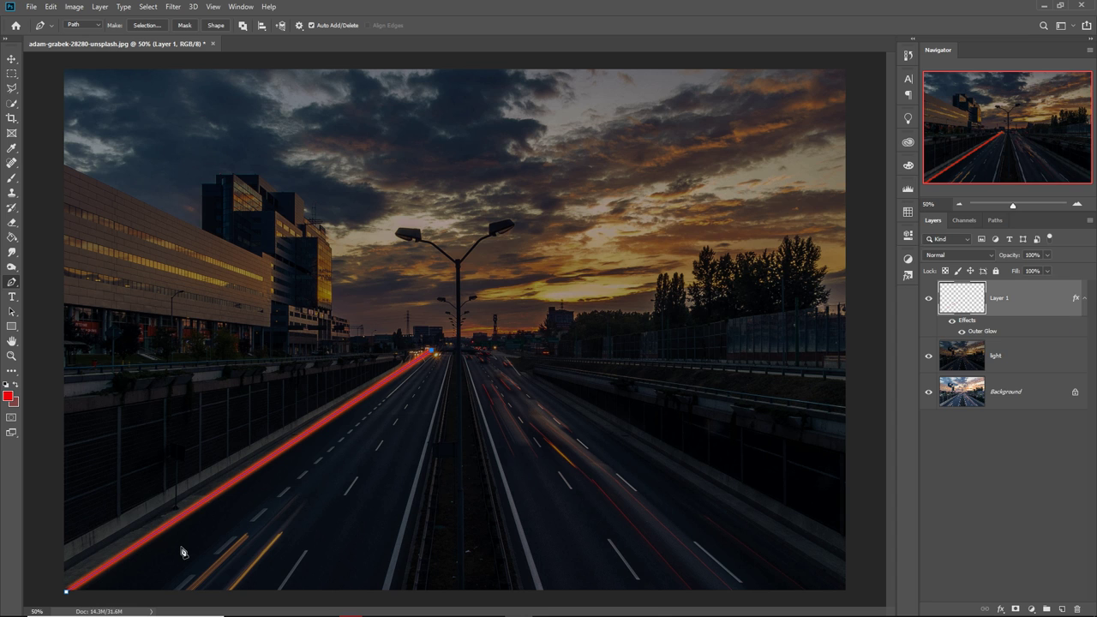
key("Return")
Duplicate the glowing trail layer Layer 1 within the same document.
left_click(11, 58)
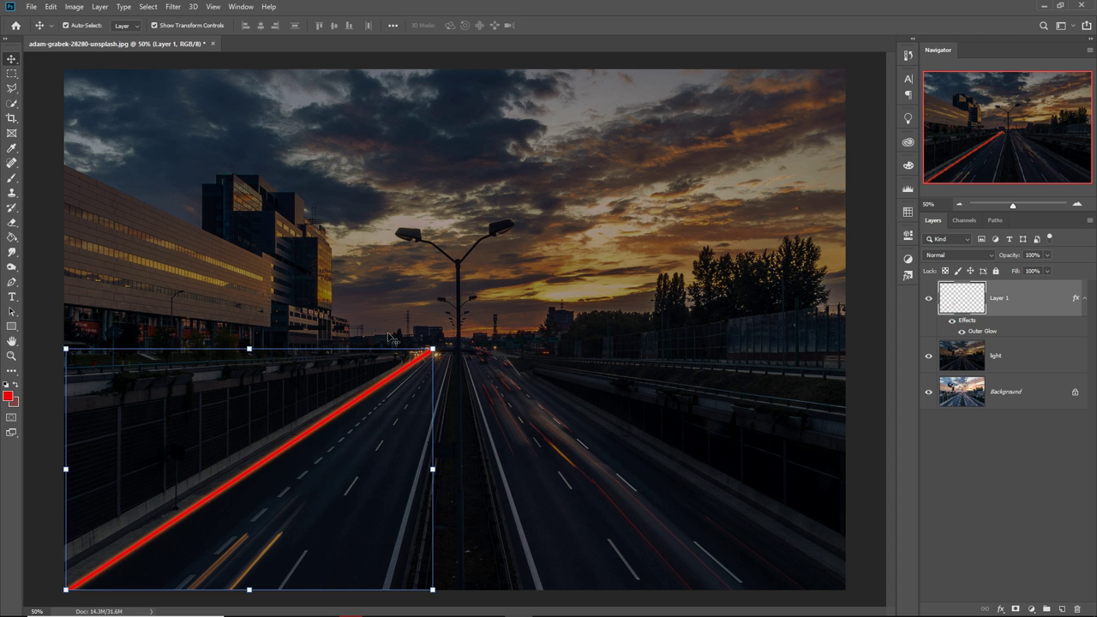
right_click(1037, 303)
left_click(959, 196)
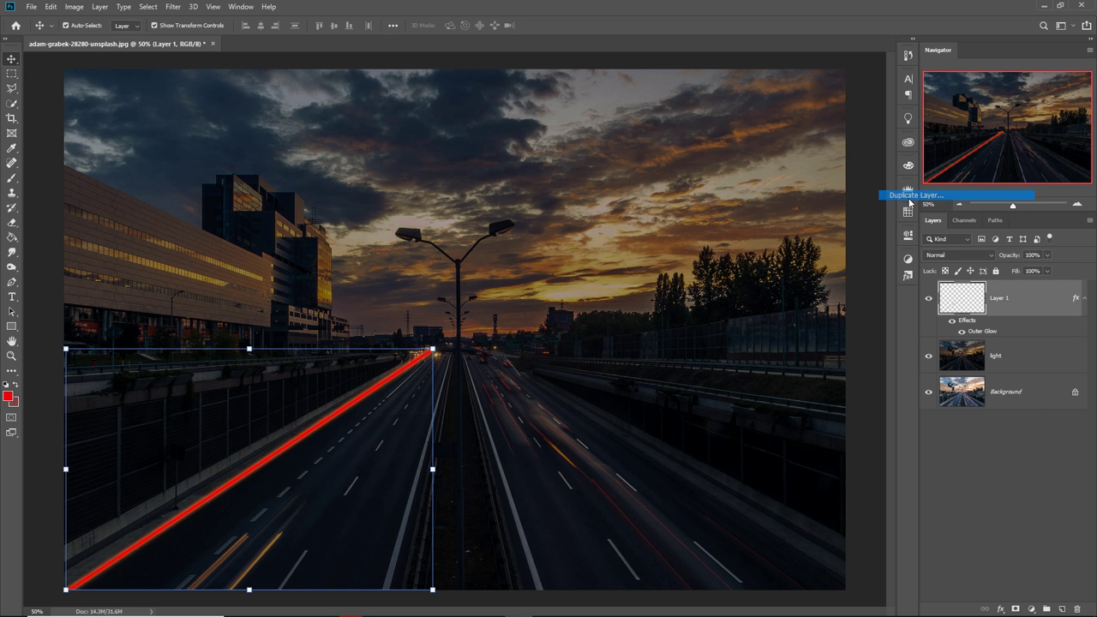
left_click(635, 175)
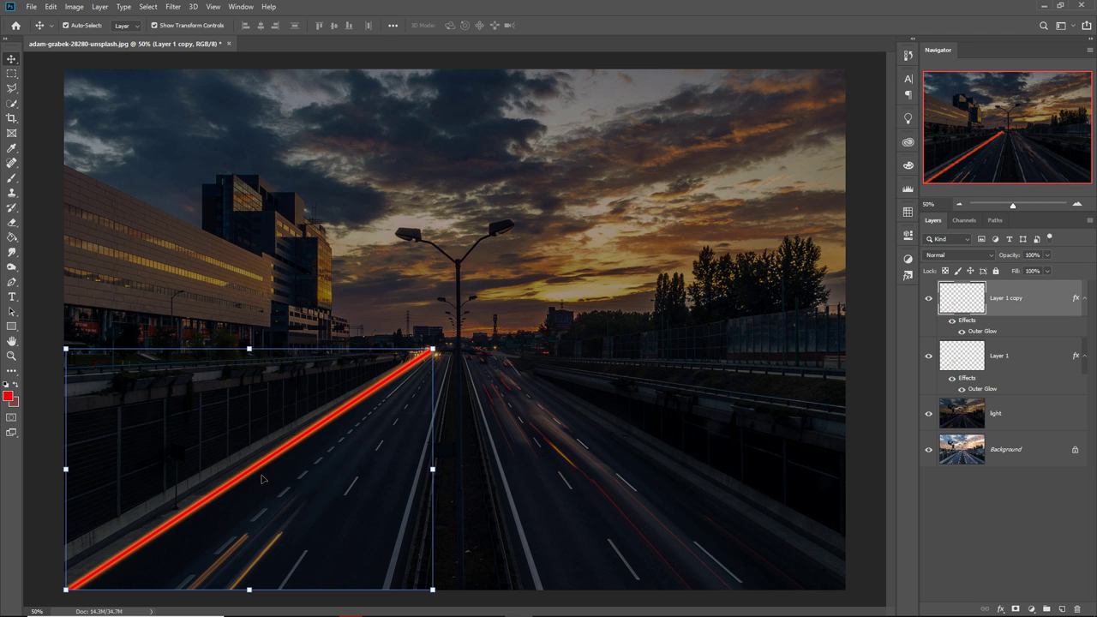
Rotate the duplicated trail to -3.40° and place it just inside the first, meeting it at the horizon.
left_click_drag(255, 474, 253, 492)
left_click_drag(450, 363, 448, 343)
left_click_drag(413, 415, 419, 408)
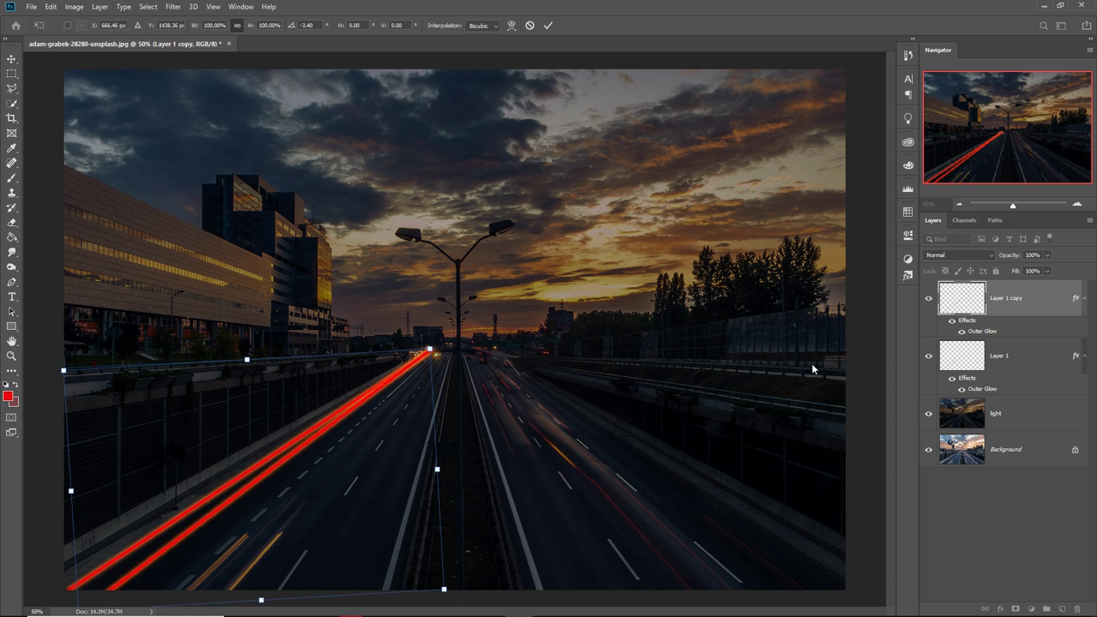
key("Return")
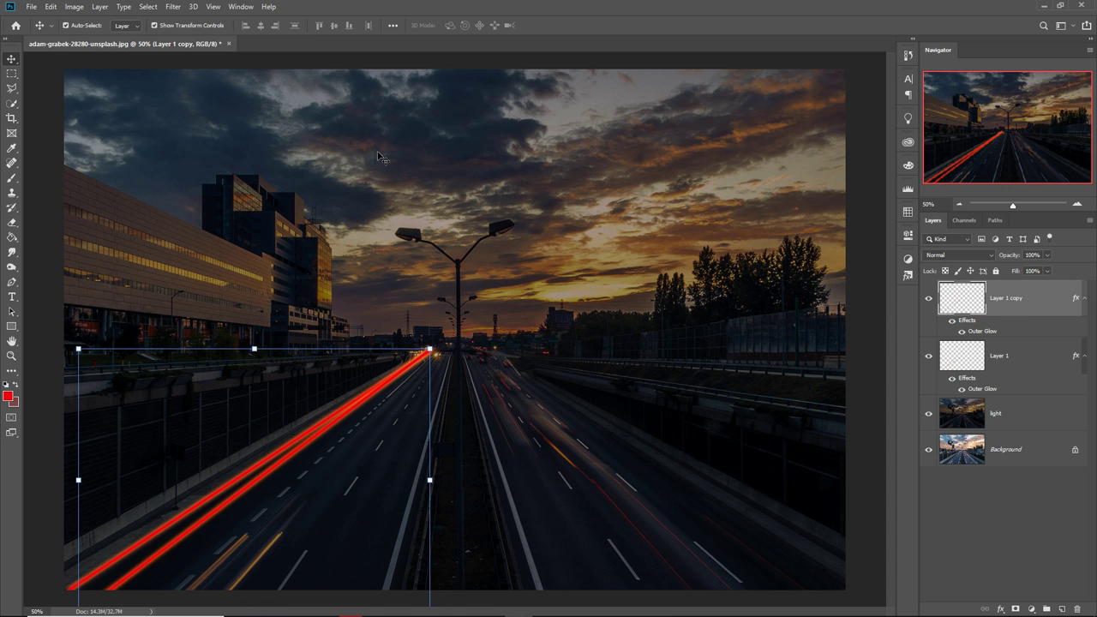
Duplicate the rotated trail layer Layer 1 copy.
right_click(1039, 309)
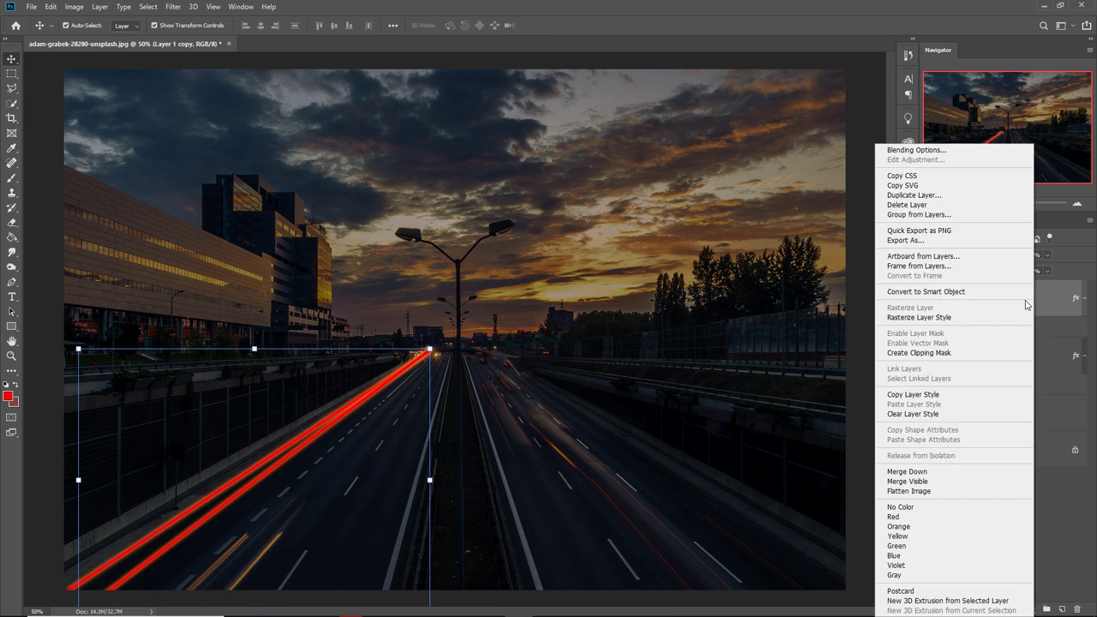
left_click(942, 203)
left_click(644, 174)
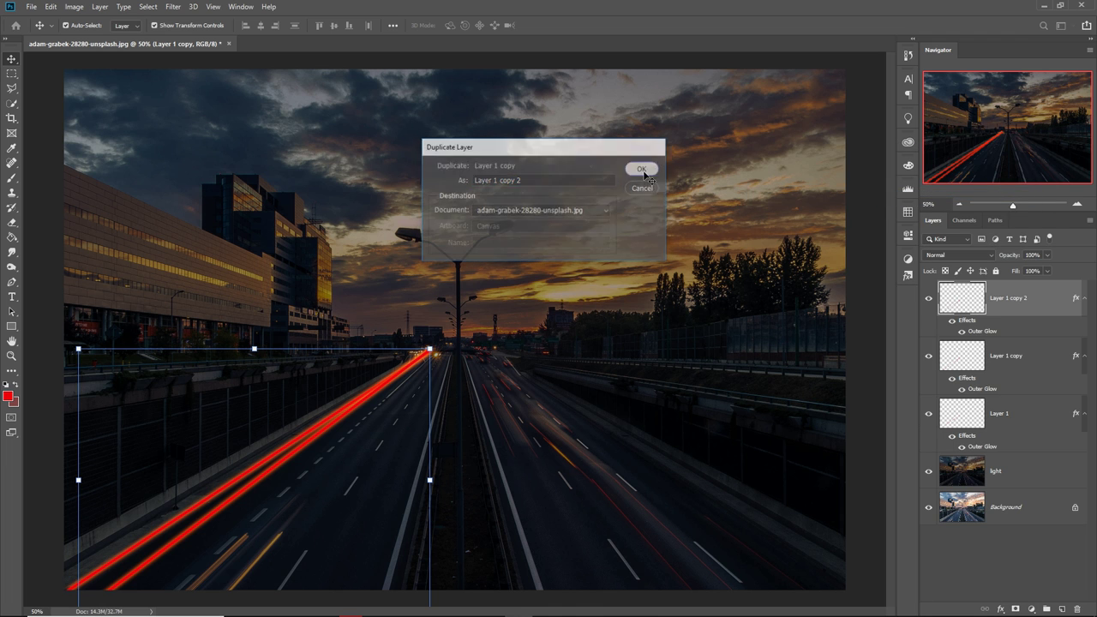
left_click(351, 422)
left_click_drag(351, 422, 361, 426)
key("ctrl+z")
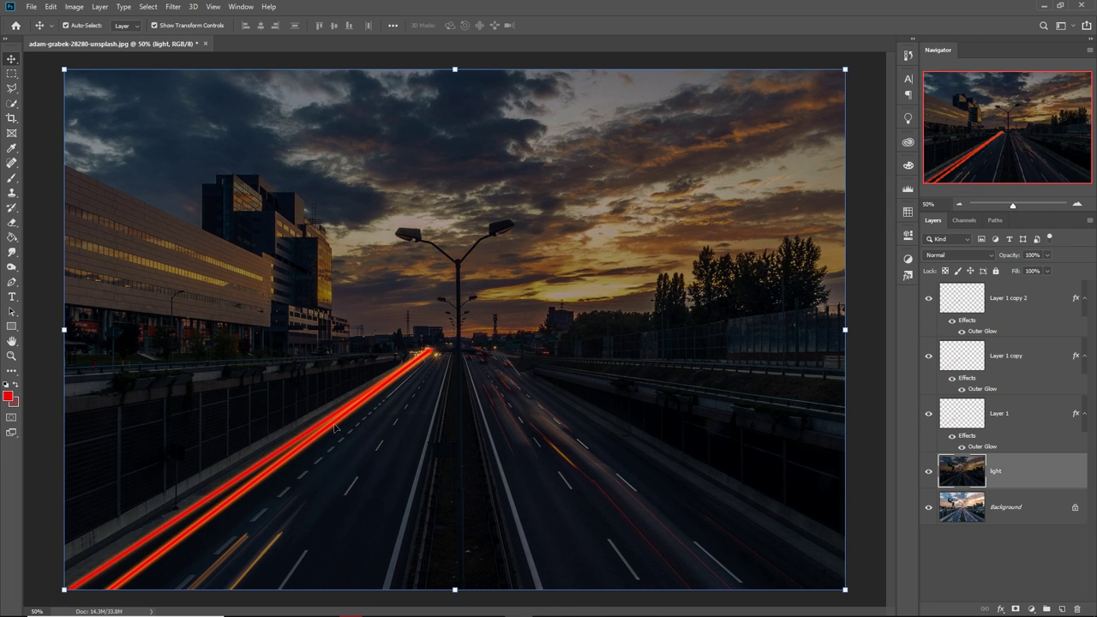
Rotate Layer 1 copy 2 to -4.50° and place it as a third trail fanning out from the same horizon point.
left_click(1002, 307)
mouse_move(443, 342)
left_mouse_down()
mouse_move(408, 365)
mouse_move(428, 370)
mouse_move(456, 345)
mouse_move(413, 373)
left_mouse_up()
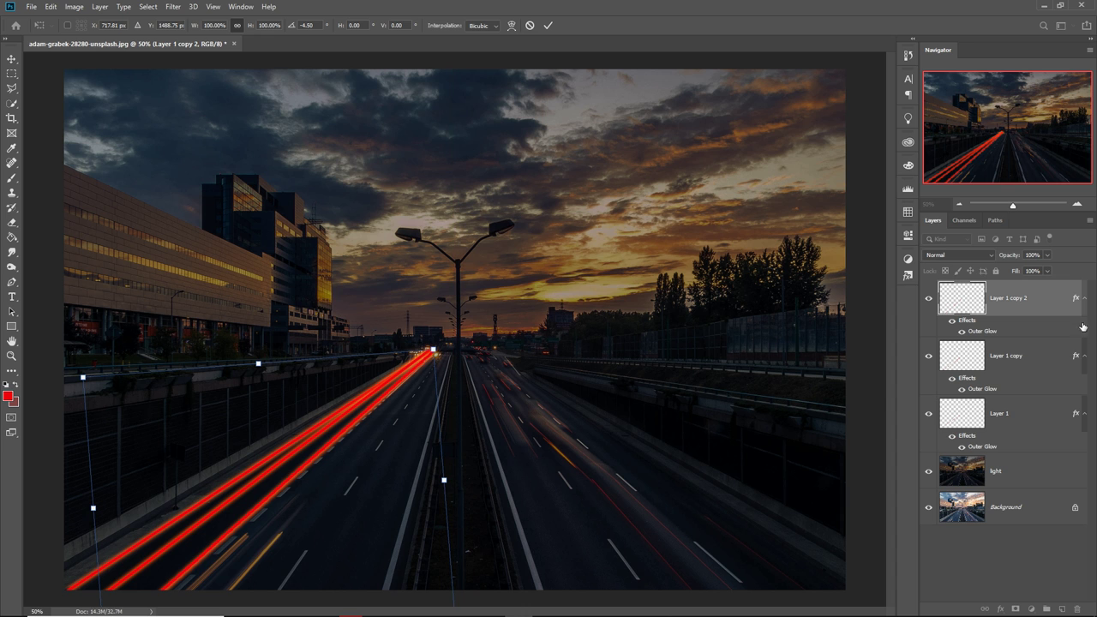
key("Return")
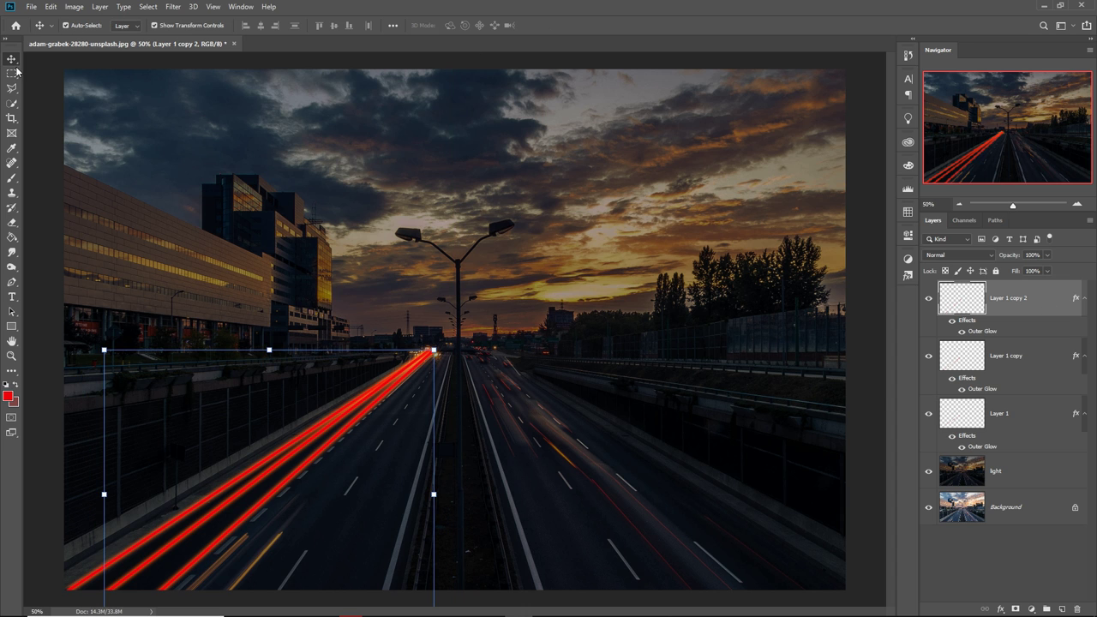
Duplicate the third trail layer, Layer 1 copy 2.
right_click(1027, 309)
left_click(897, 196)
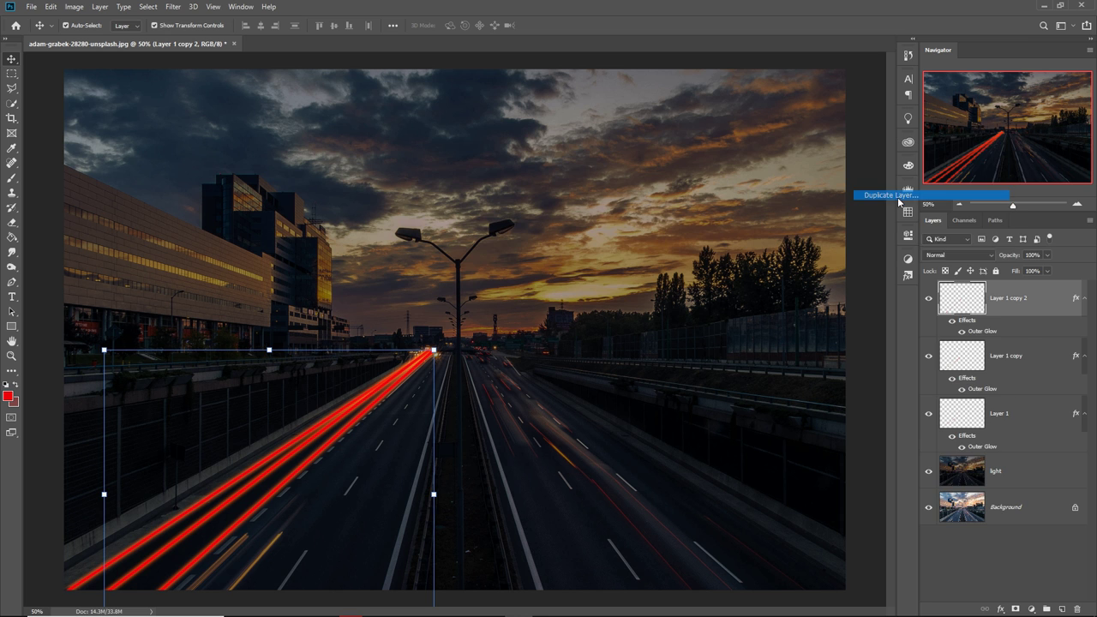
left_click(641, 169)
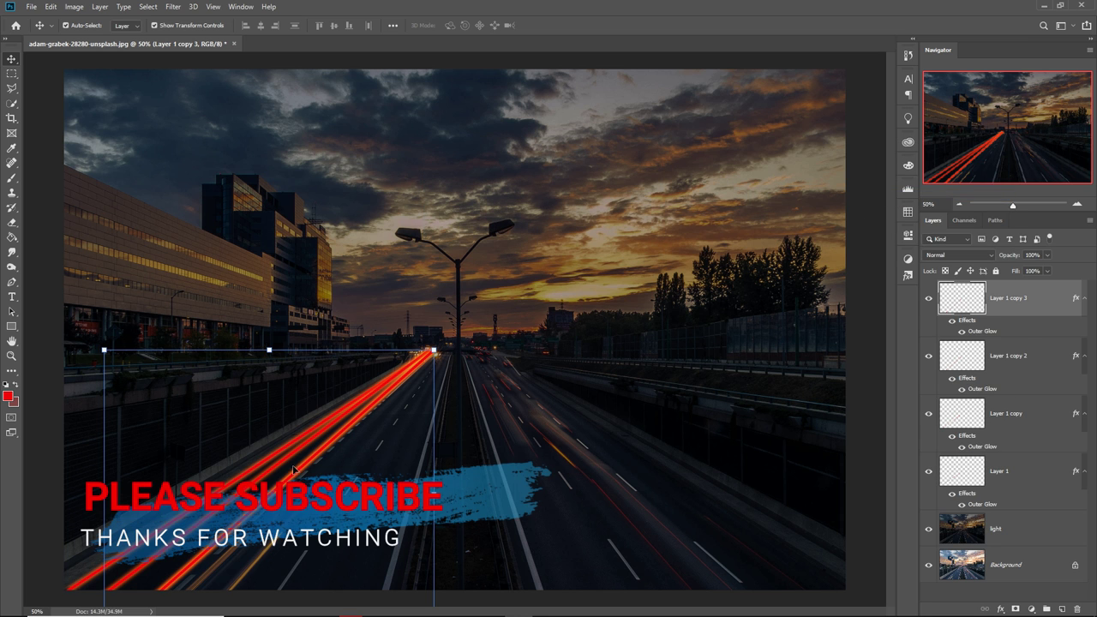
mouse_move(375, 476)
left_mouse_down()
mouse_move(456, 469)
mouse_move(374, 475)
left_mouse_up()
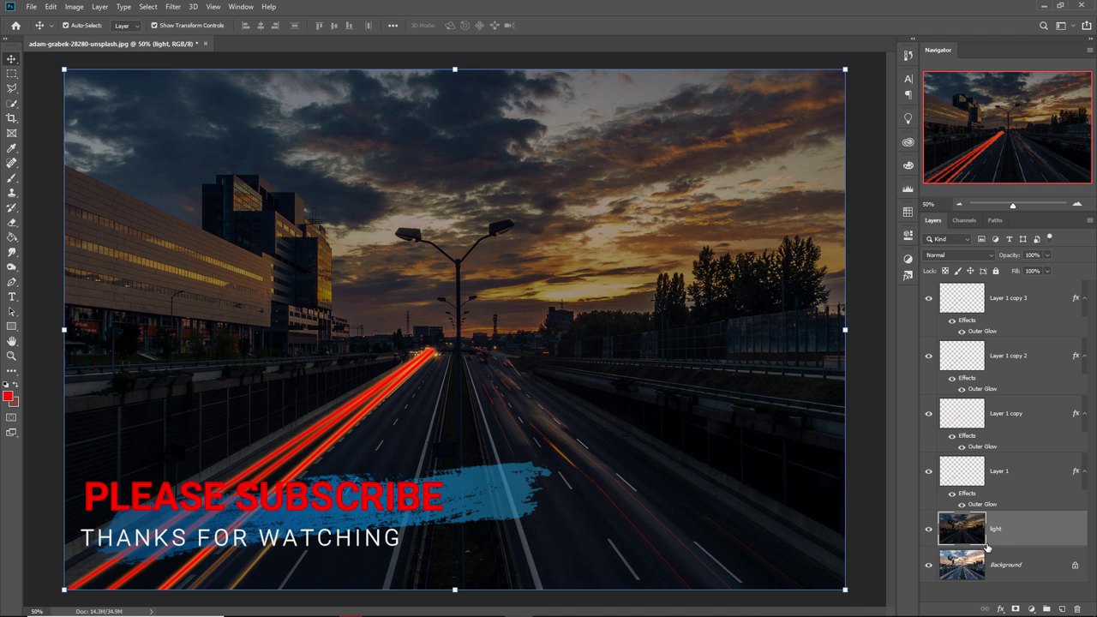
right_click(1049, 529)
left_click(1054, 538)
double_click(1056, 536)
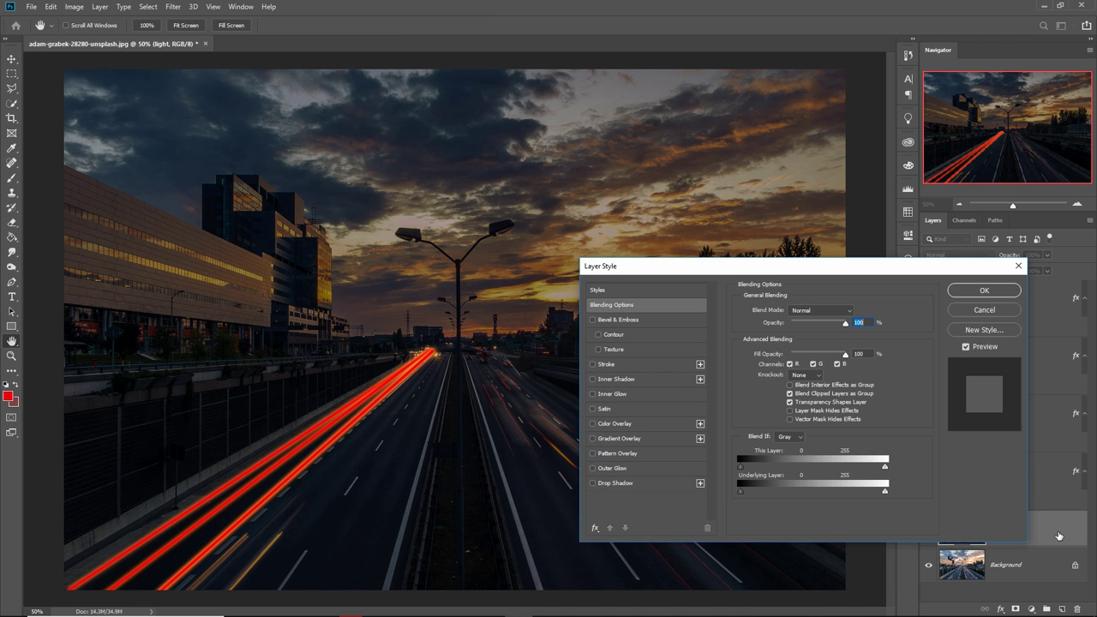
left_click(1018, 266)
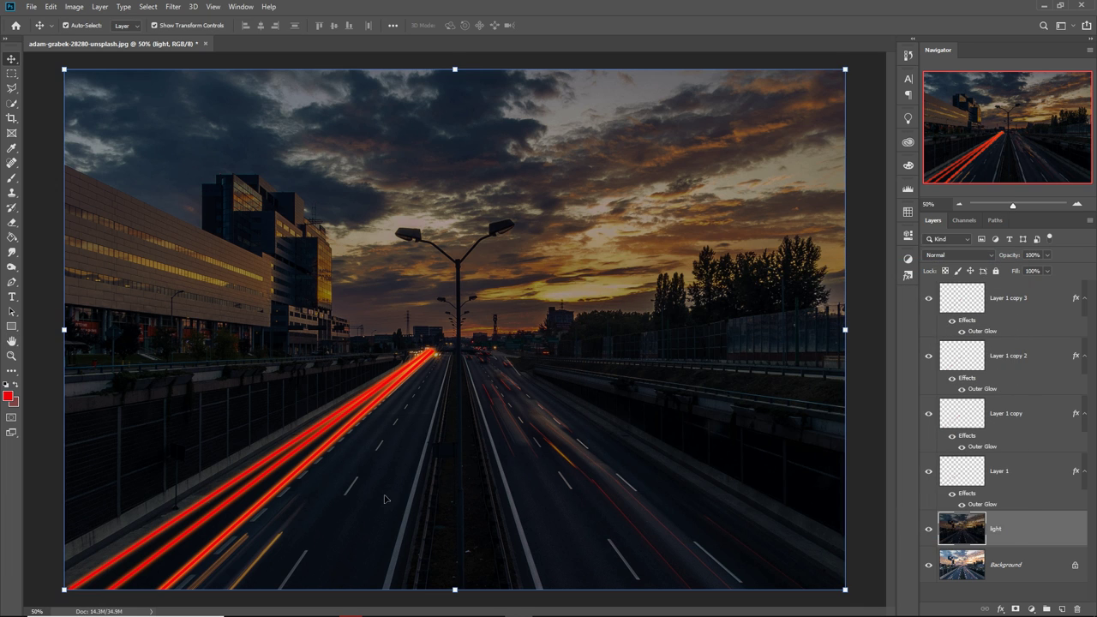
Move Layer 1 copy 3 across the central median and flip it horizontally.
left_click(292, 484)
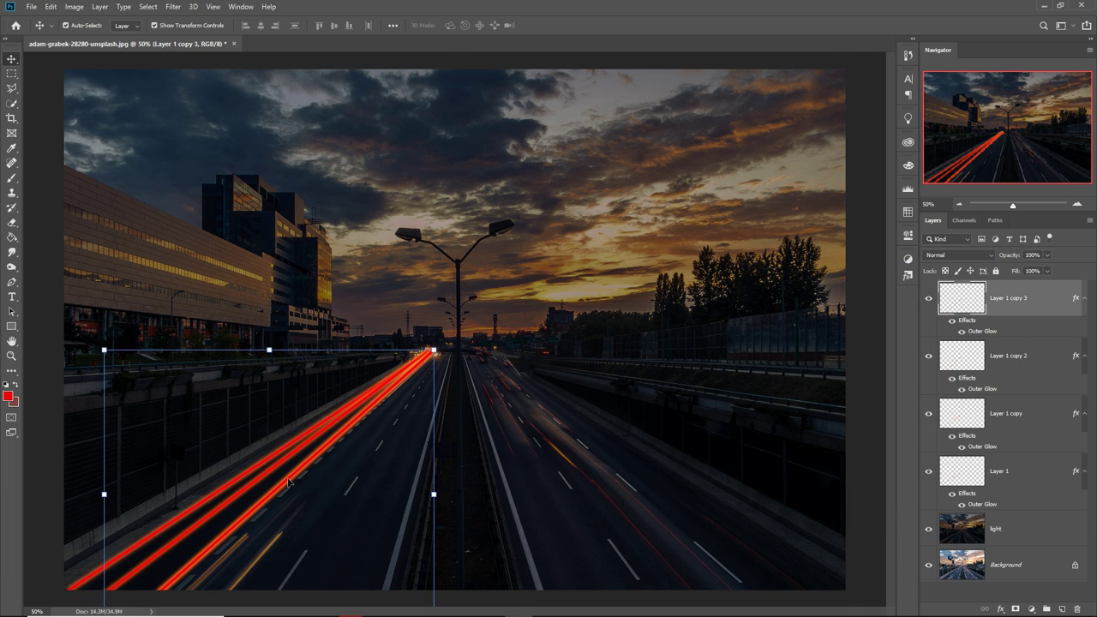
left_click_drag(287, 484, 449, 491)
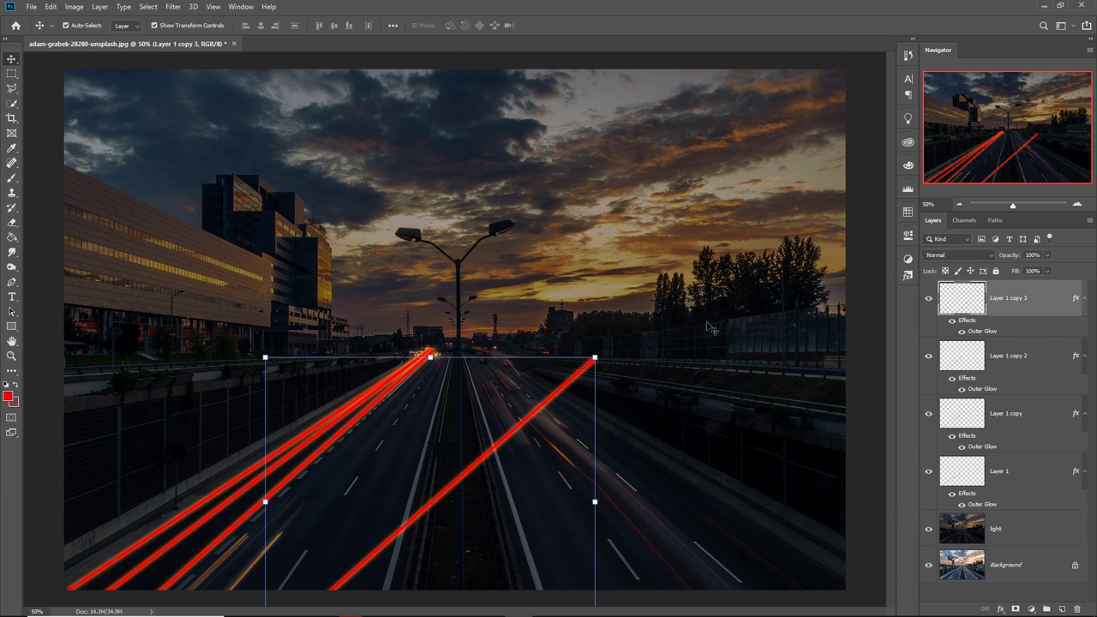
left_click(51, 7)
mouse_move(77, 268)
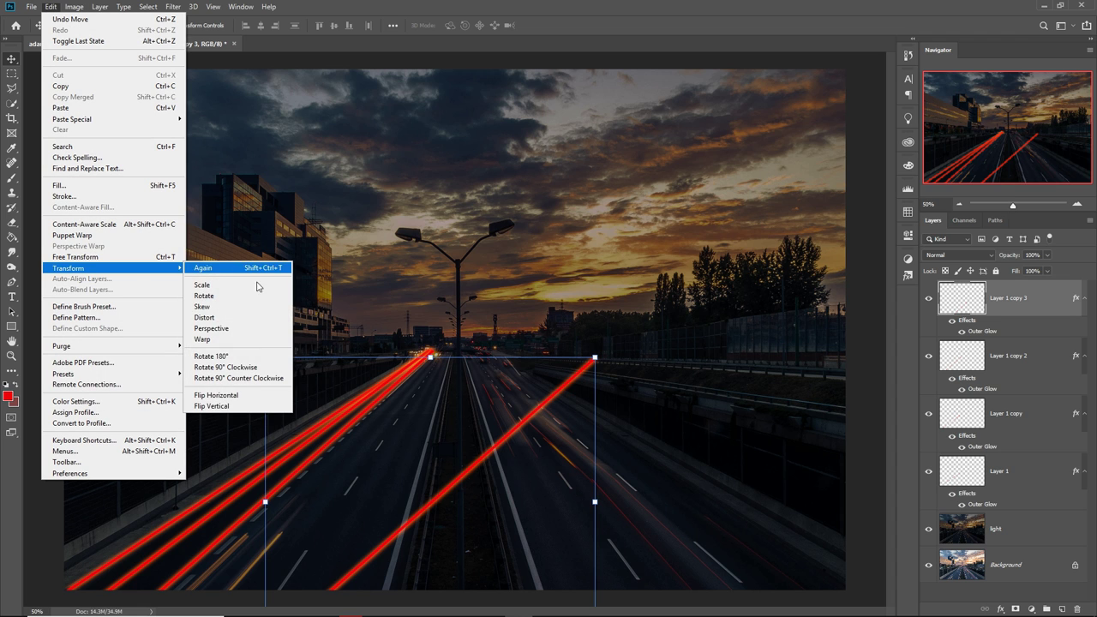
left_click(251, 395)
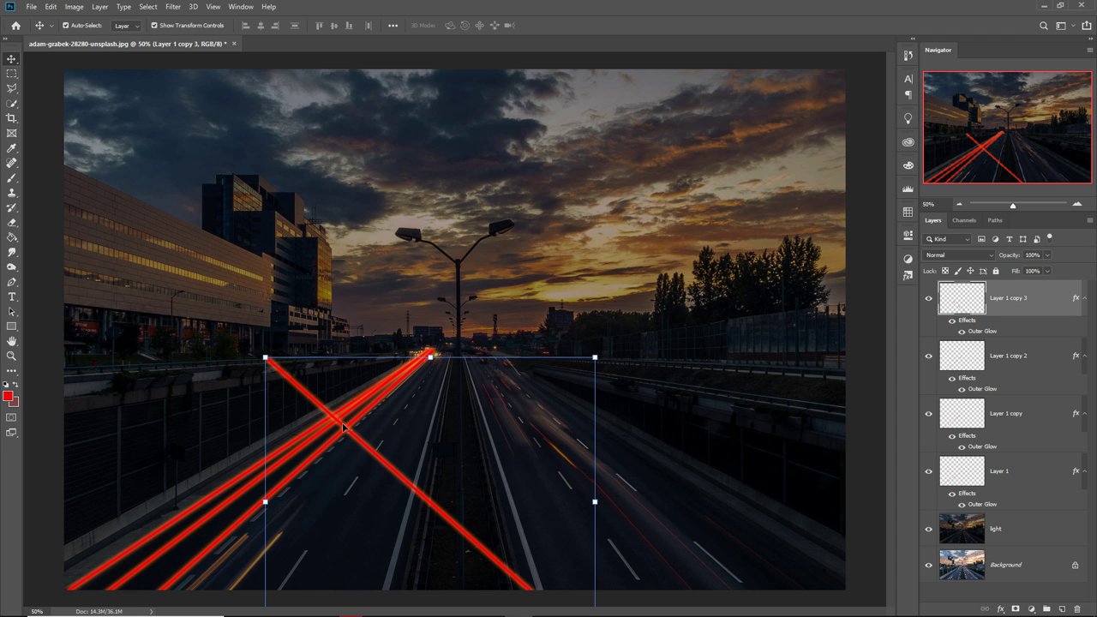
Place Layer 1 copy 3 on the opposite carriageway, rotate it to -2.33° and stretch its upper end toward the horizon point.
left_click_drag(342, 428, 568, 422)
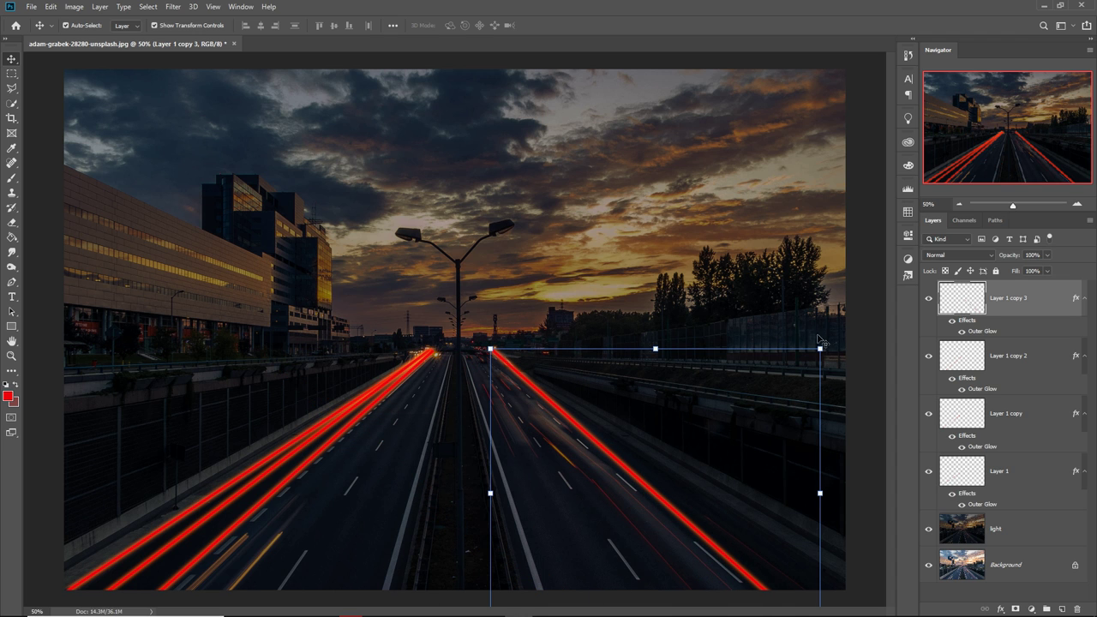
left_click_drag(830, 345, 848, 316)
left_click_drag(618, 470, 630, 463)
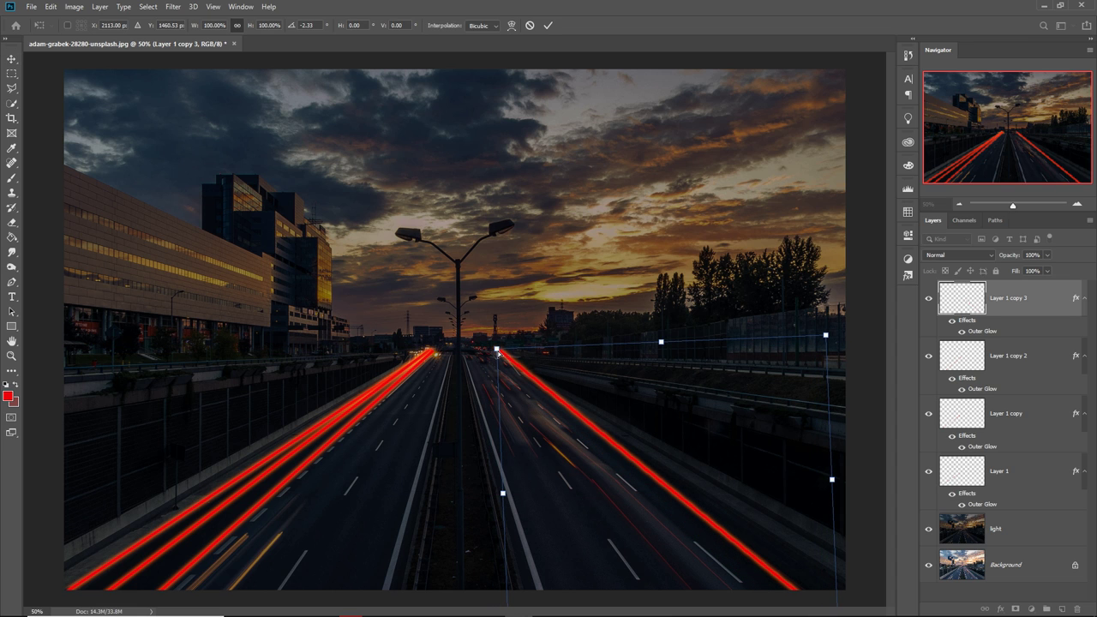
left_click_drag(497, 351, 482, 358)
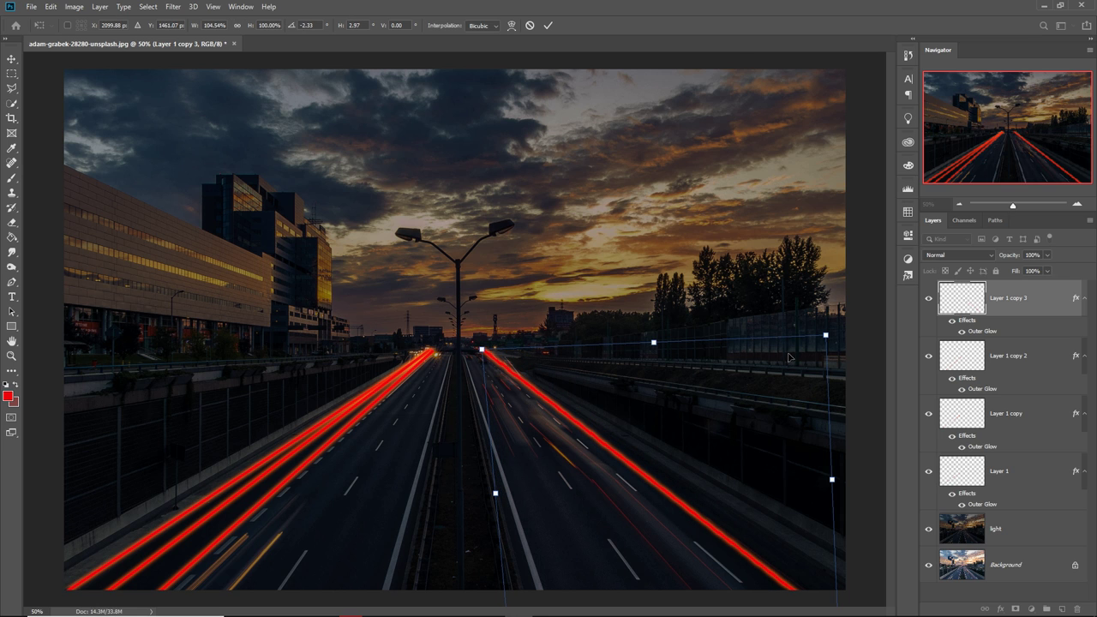
left_click(548, 25)
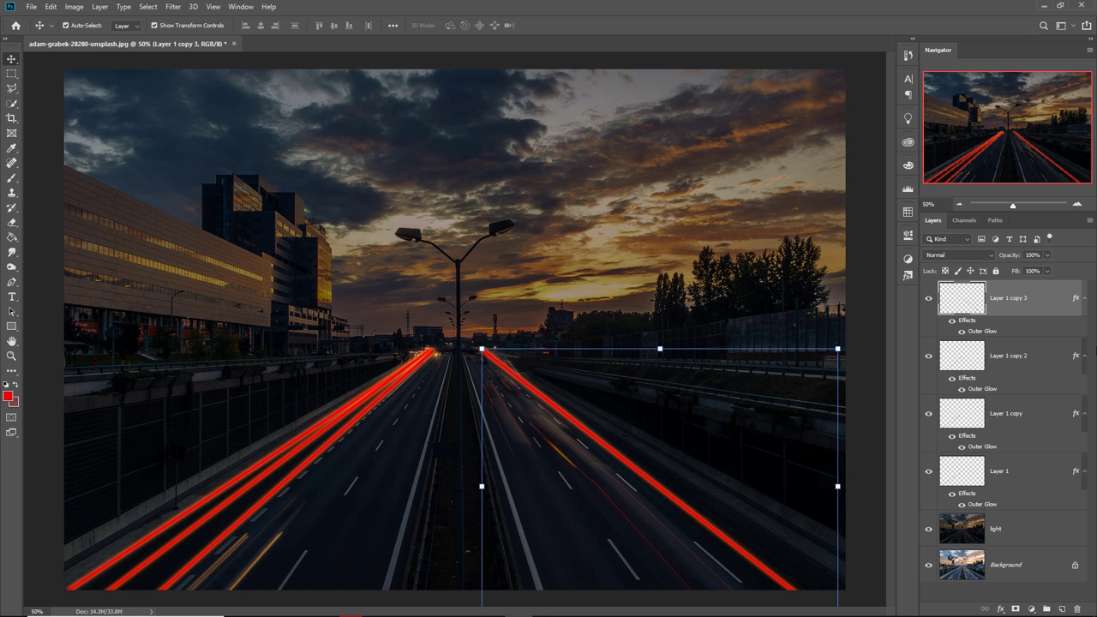
Duplicate the mirrored trail layer, Layer 1 copy 3.
right_click(1032, 311)
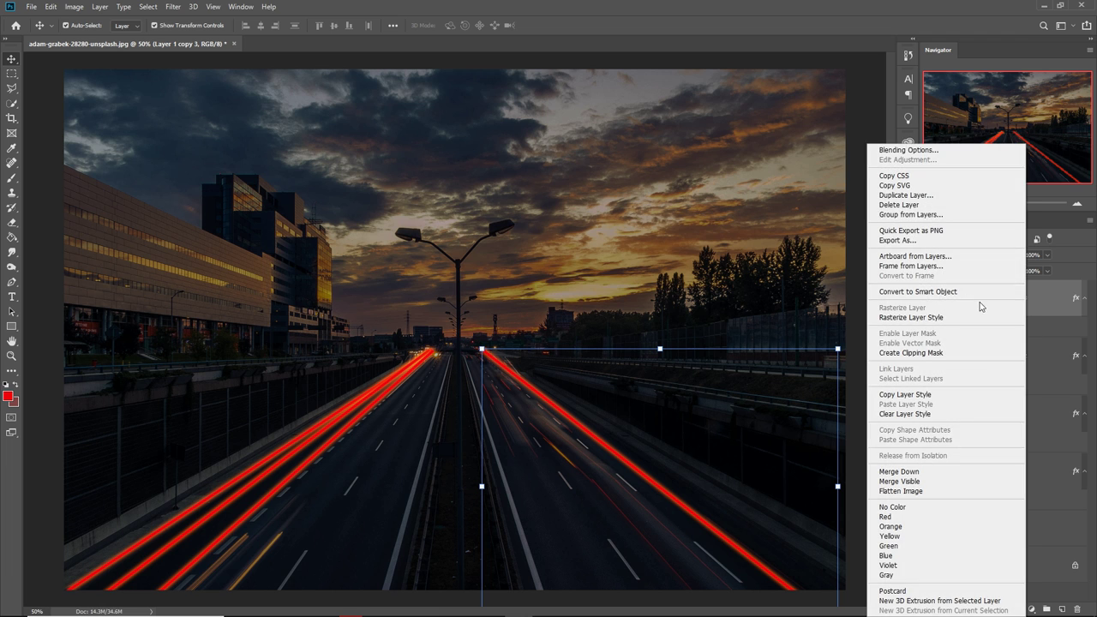
left_click(906, 204)
left_click(640, 174)
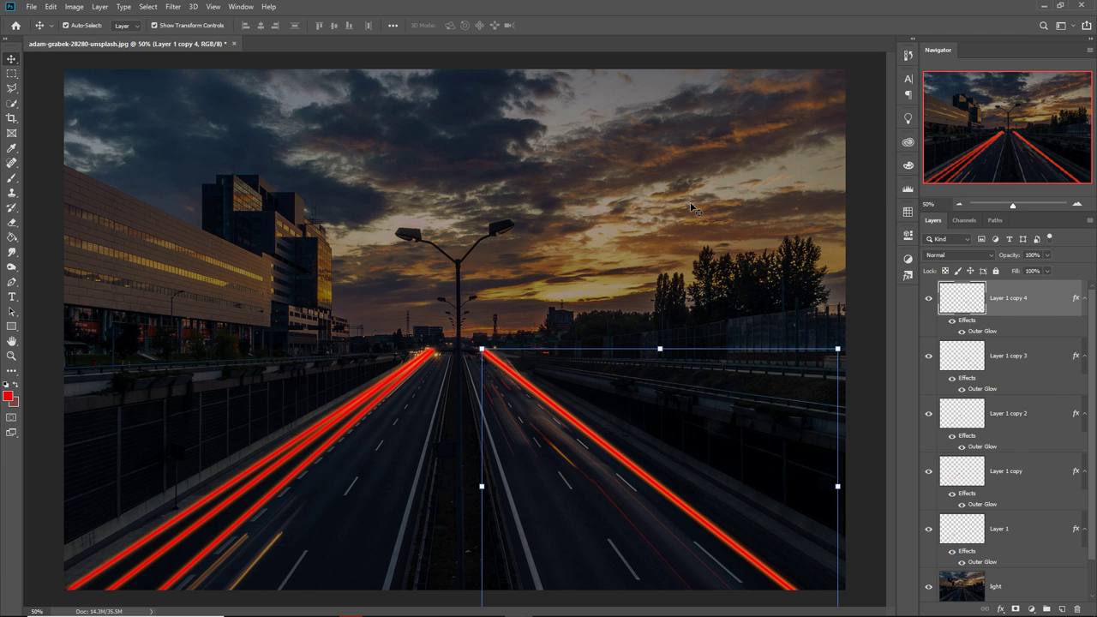
Rotate Layer 1 copy 4 to 5.35° and nudge it so the trail fans inward from the same horizon point.
key("Down")
key("Down")
key("Down")
key("Down")
key("Down")
key("Down")
key("Down")
key("Down")
key("Down")
key("Down")
key("Down")
key("Down")
key("Down")
key("Down")
key("Down")
key("Down")
key("Down")
key("Down")
key("Down")
key("Down")
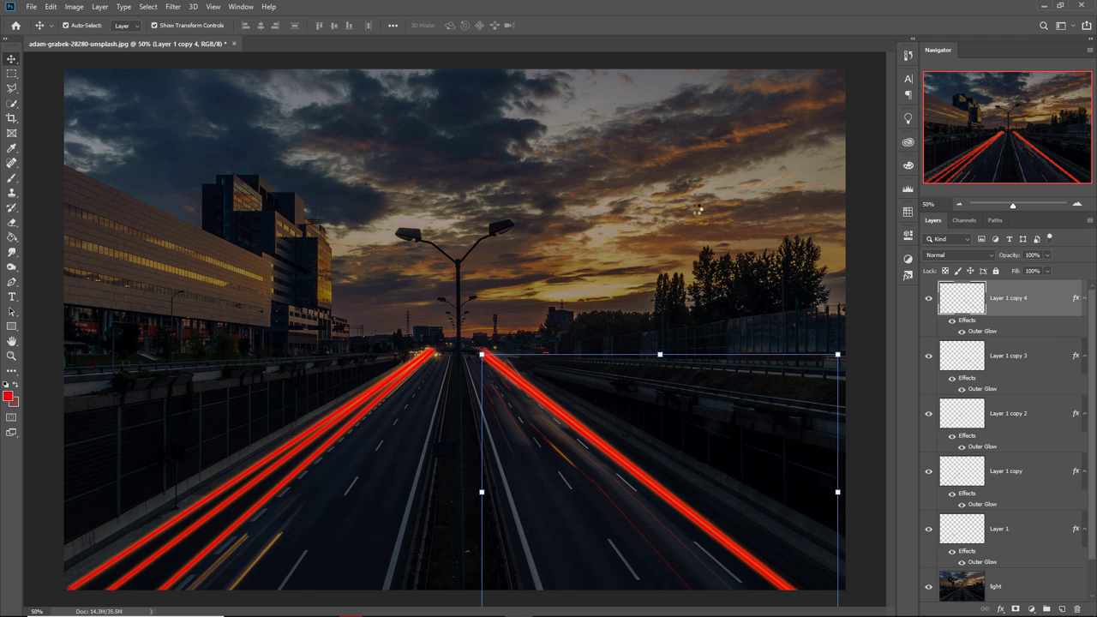
key("Down")
key("Down")
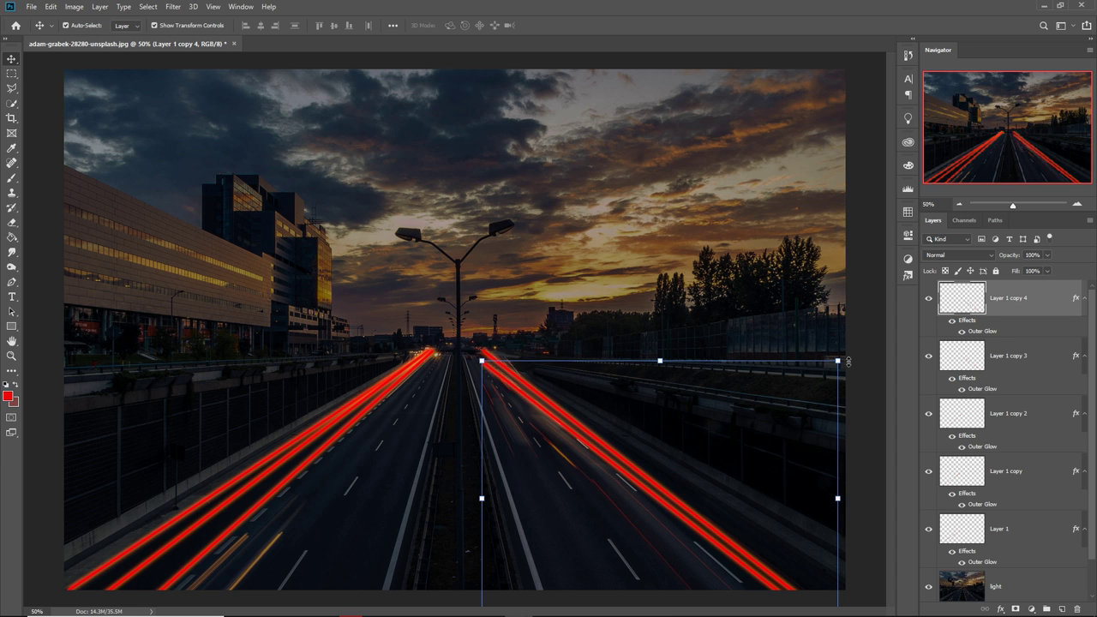
left_click_drag(848, 360, 861, 368)
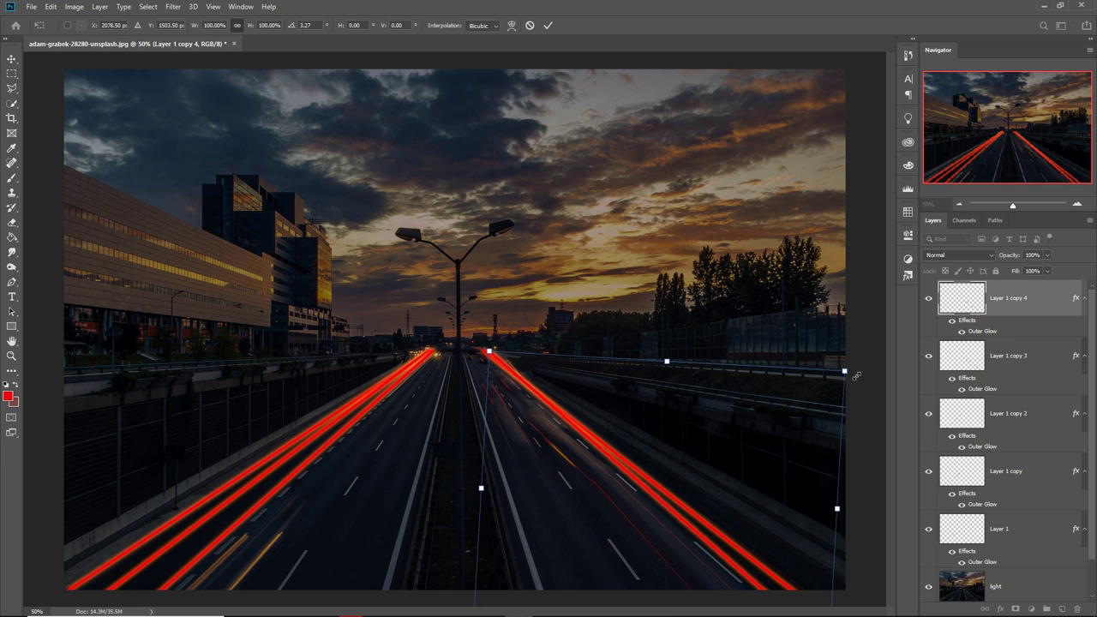
key("Left")
key("Left")
key("Left")
key("Left")
key("Left")
key("Left")
key("Left")
key("Left")
left_click_drag(853, 366, 861, 374)
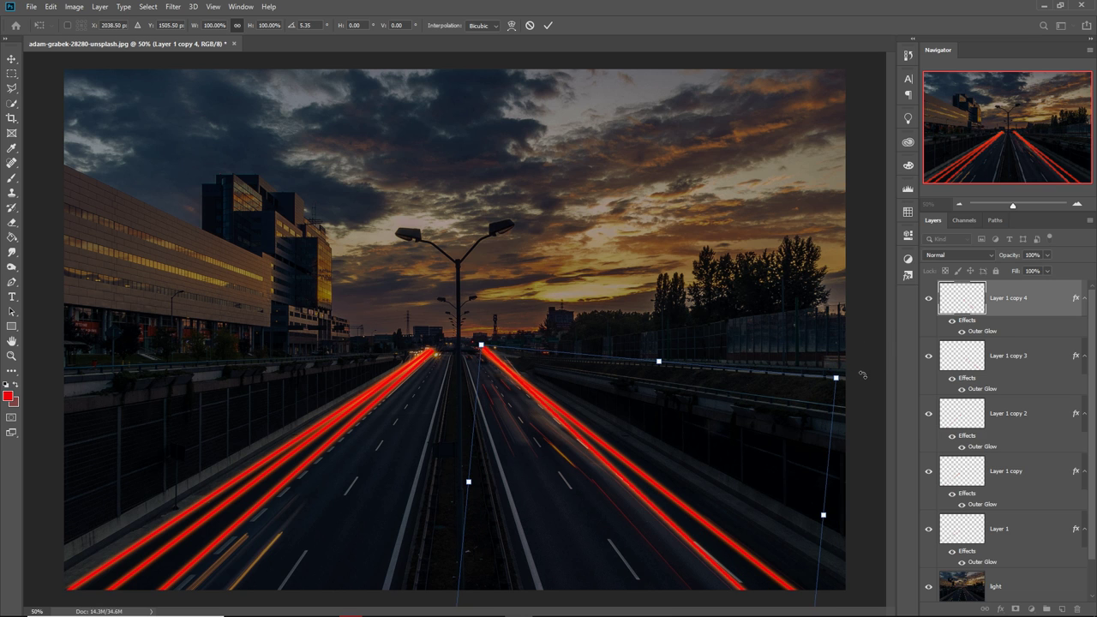
key("Left")
key("Left")
key("shift+Down")
key("Down")
key("Down")
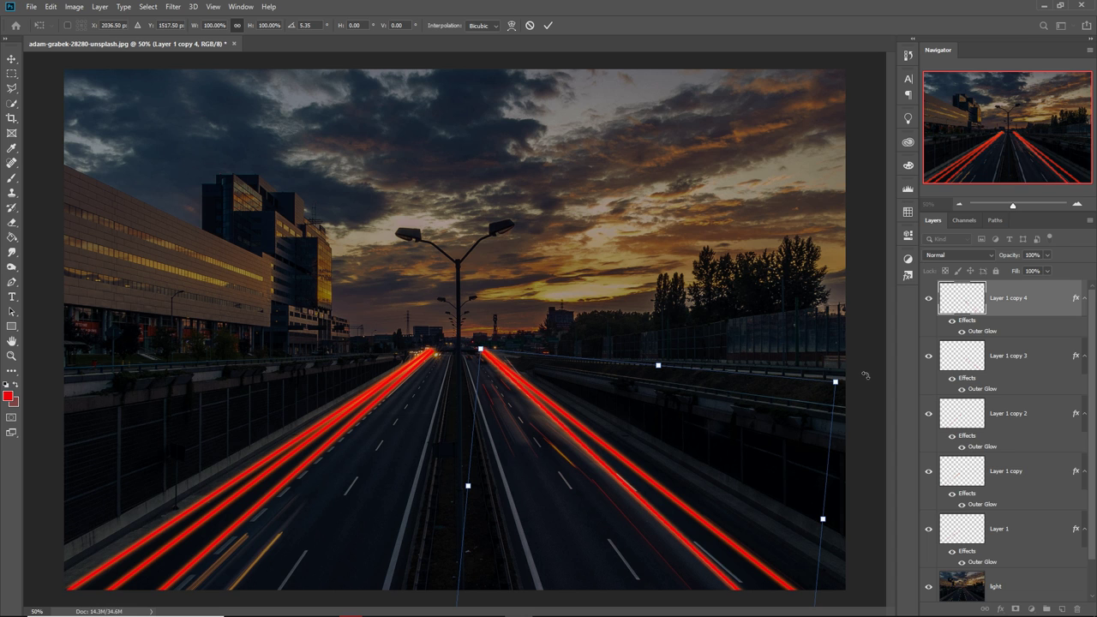
left_click(11, 60)
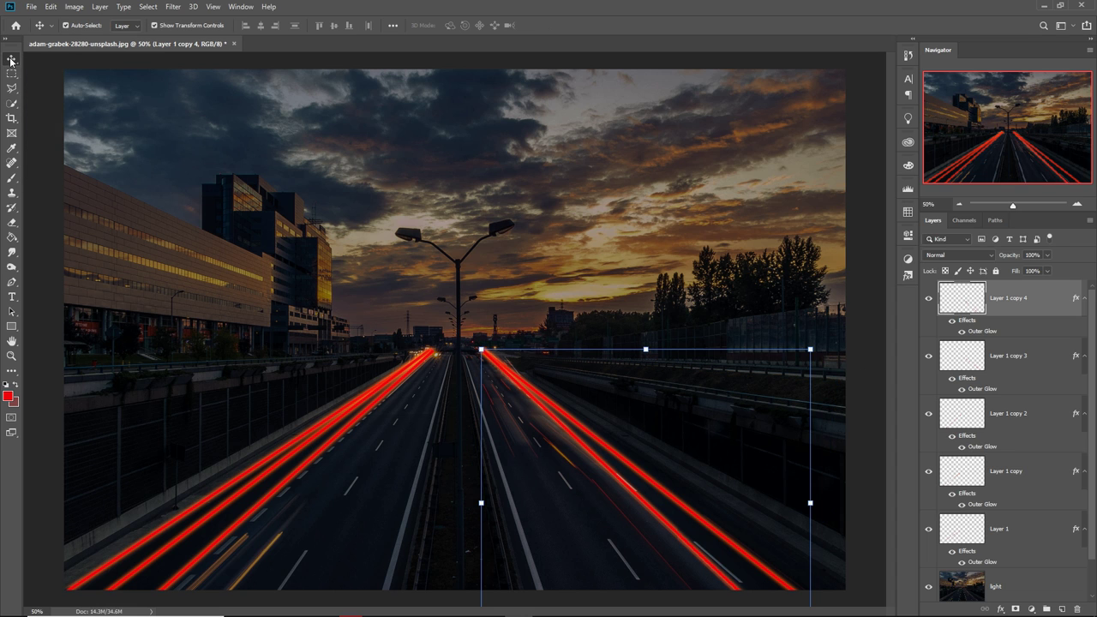
Duplicate the inner trail layer, Layer 1 copy 4.
right_click(1015, 297)
left_click(882, 197)
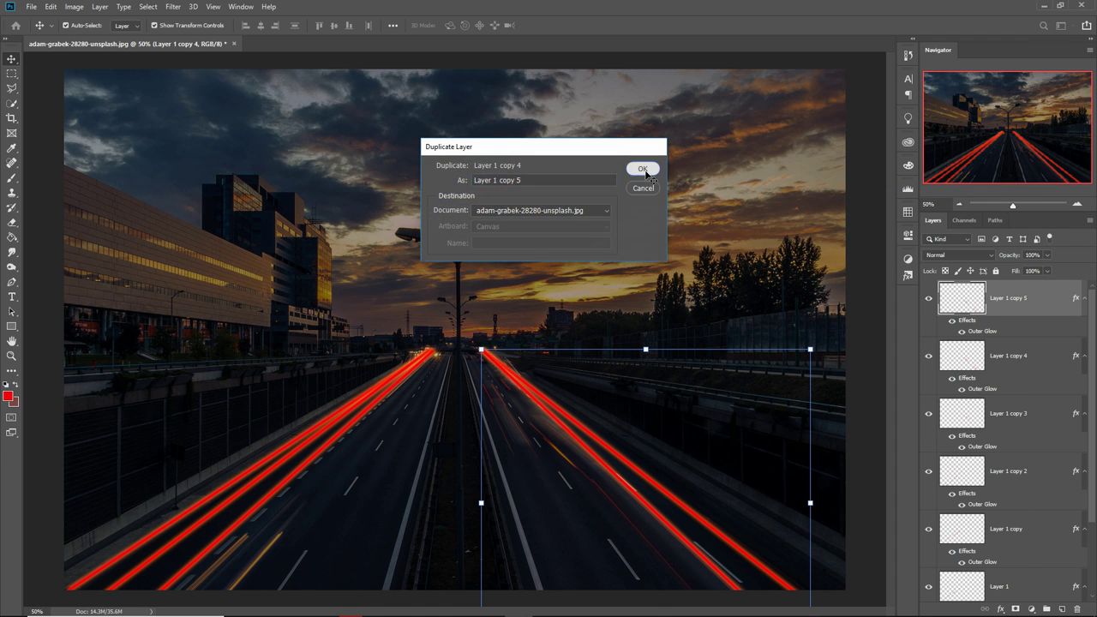
left_click(643, 169)
Add a Hue/Saturation adjustment clipped to Layer 1 copy 5 and set its Lightness to +99.
left_click(1032, 609)
left_click(1038, 495)
left_click(810, 450)
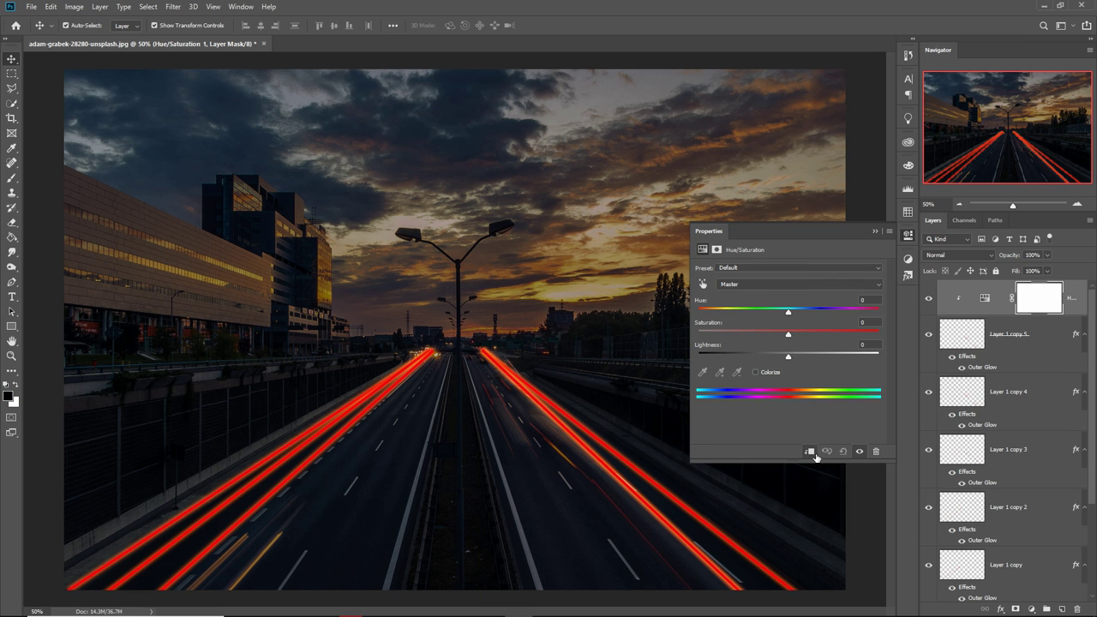
left_click_drag(788, 359, 878, 363)
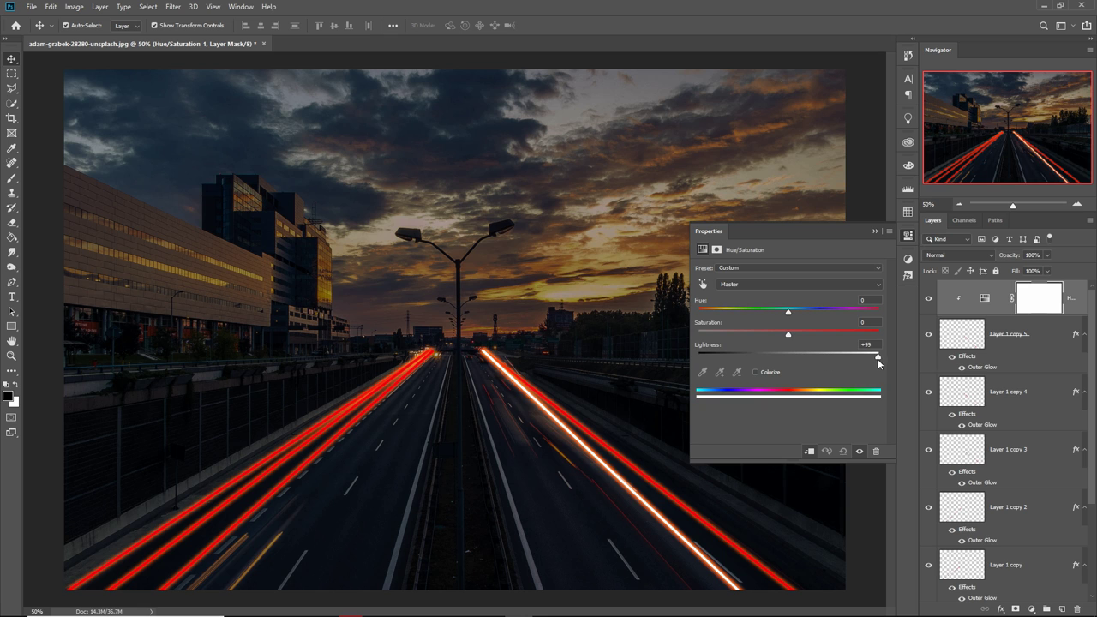
left_click(874, 232)
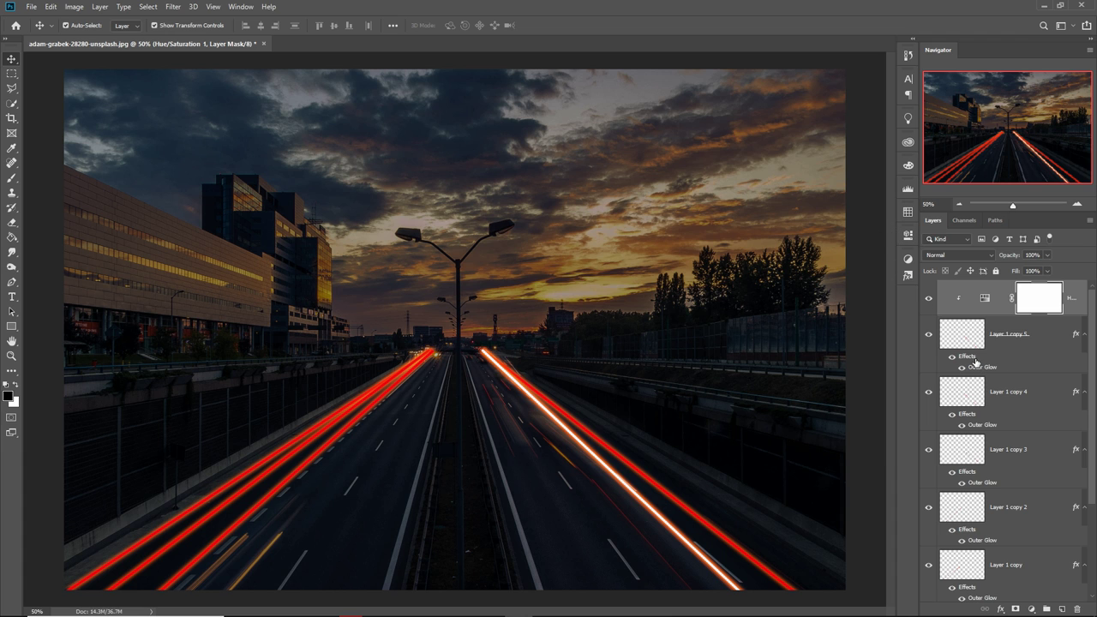
Change the Outer Glow color of Layer 1 copy 5 to near-white, fcf9f8.
double_click(974, 362)
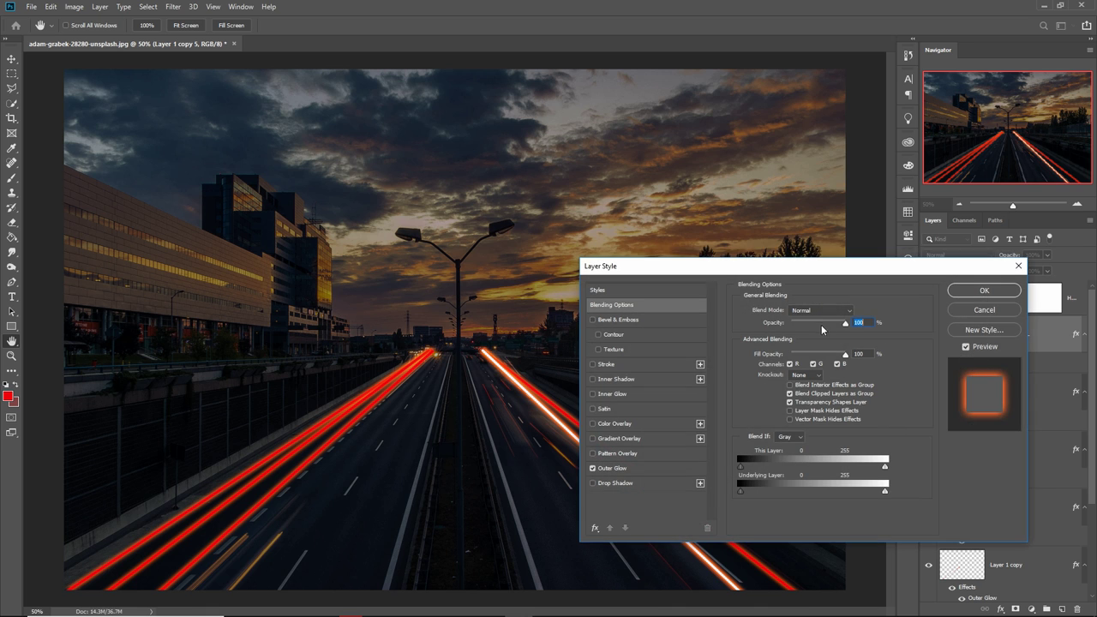
left_click(613, 468)
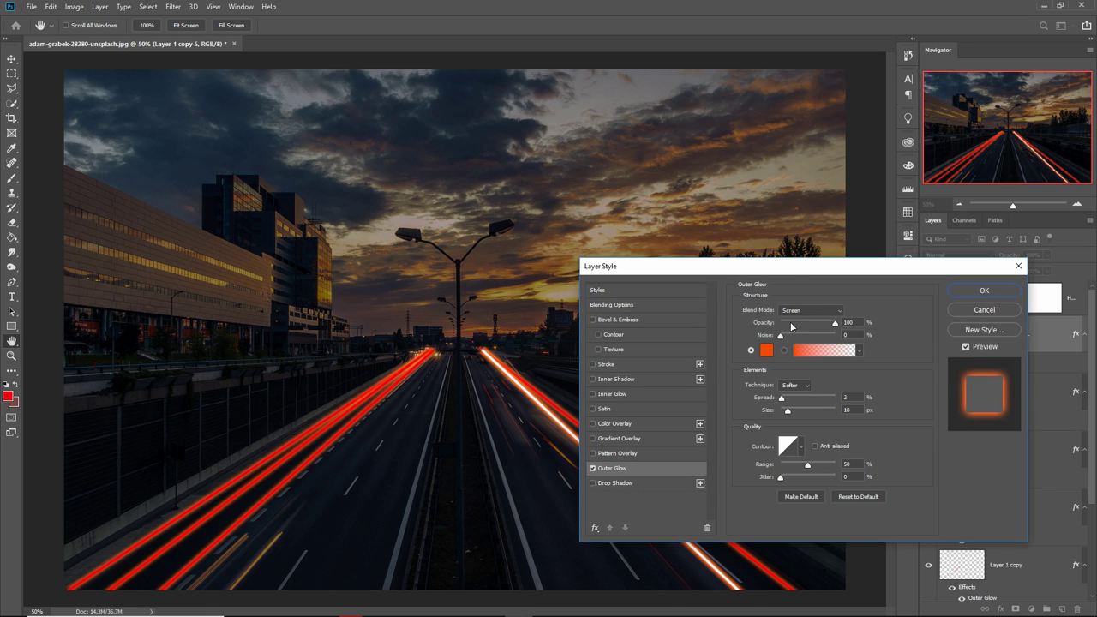
left_click(766, 351)
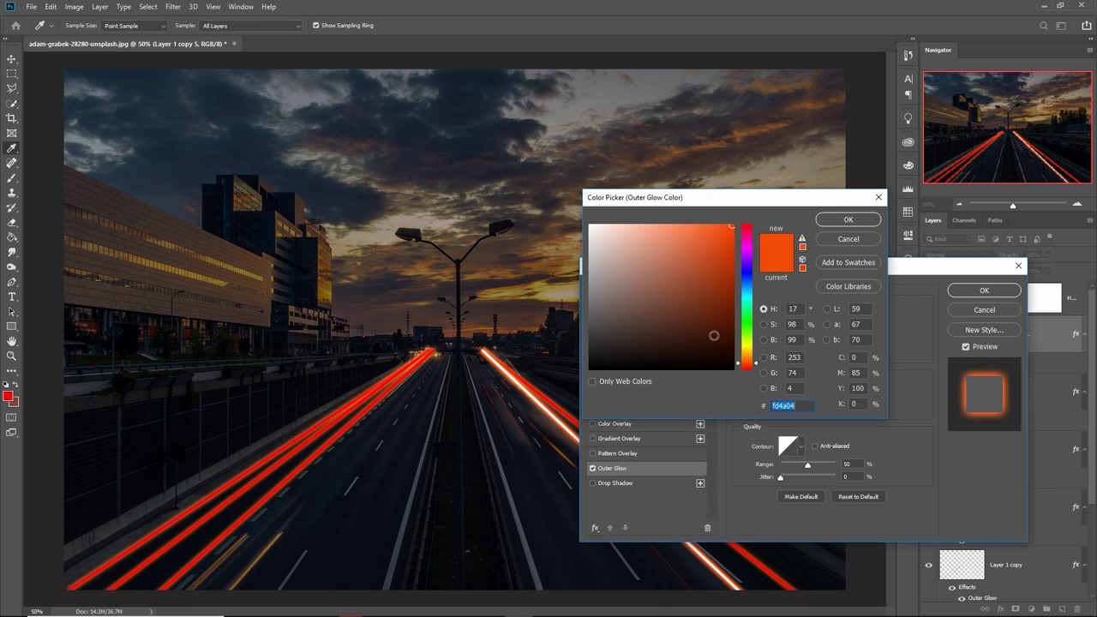
left_click(594, 230)
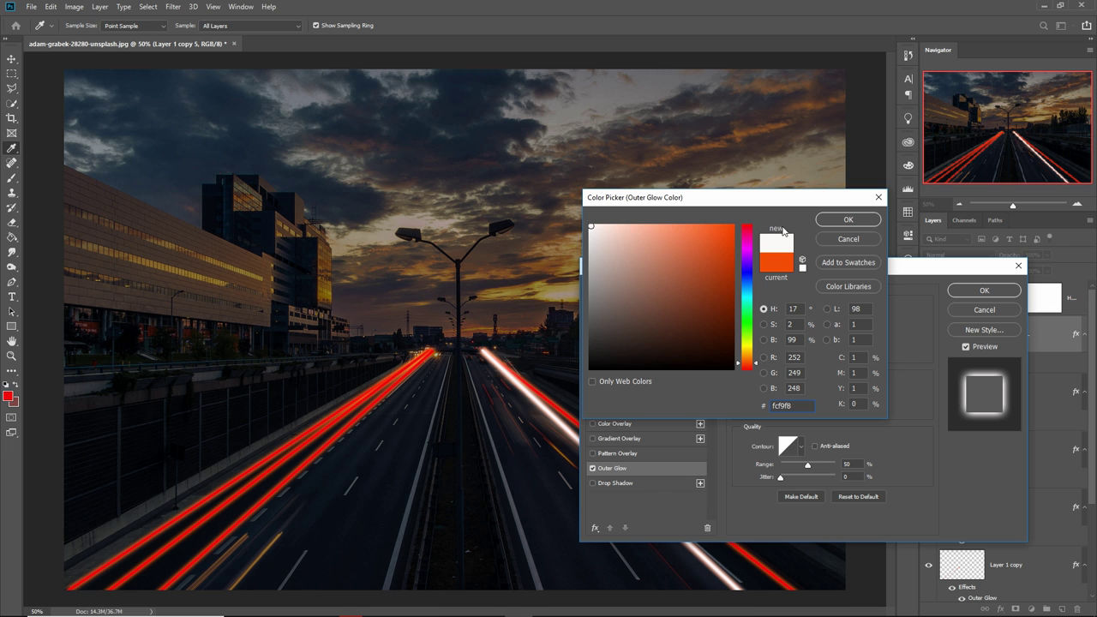
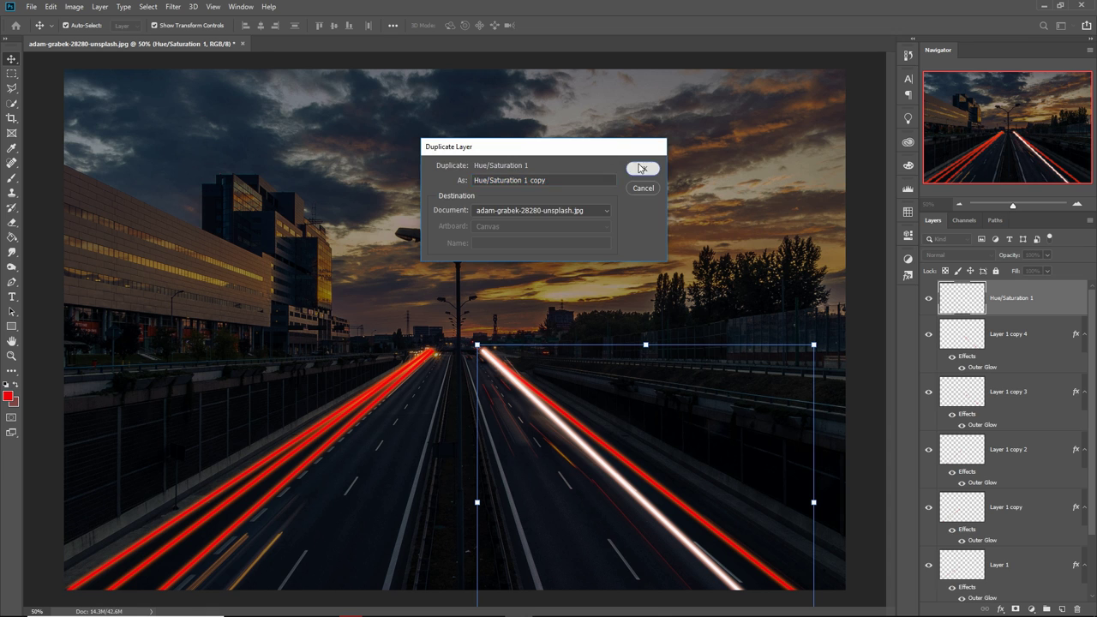
Duplicate the white trail layer Hue/Saturation 1 and rotate the copy 5.64°, fanning it inward from the same horizon point.
left_click(642, 168)
left_click_drag(650, 512, 628, 519)
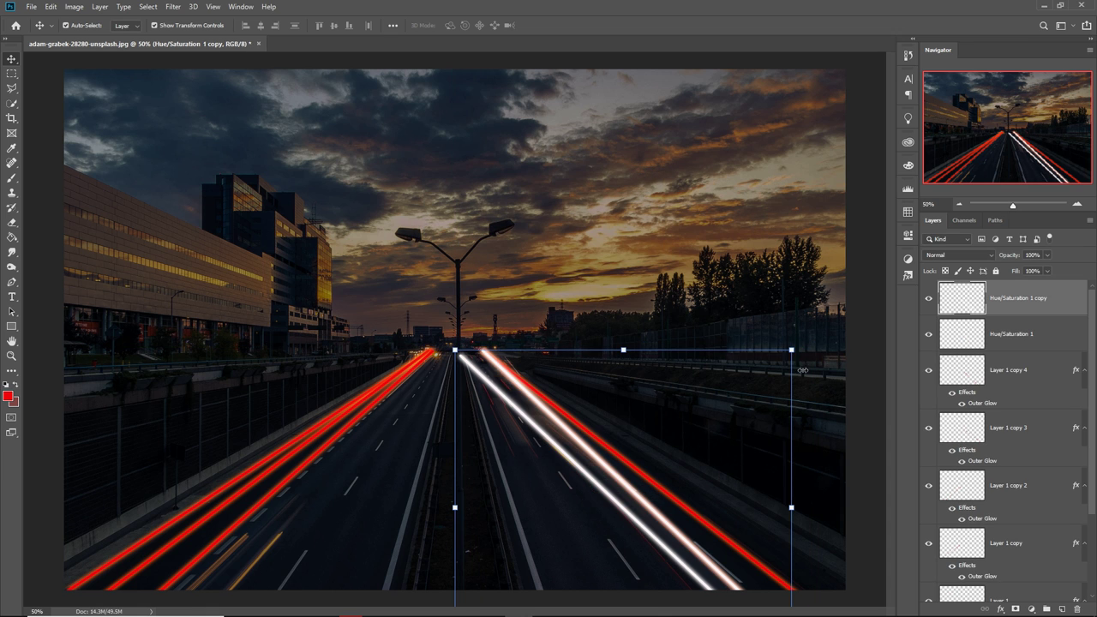
left_click_drag(801, 345, 814, 367)
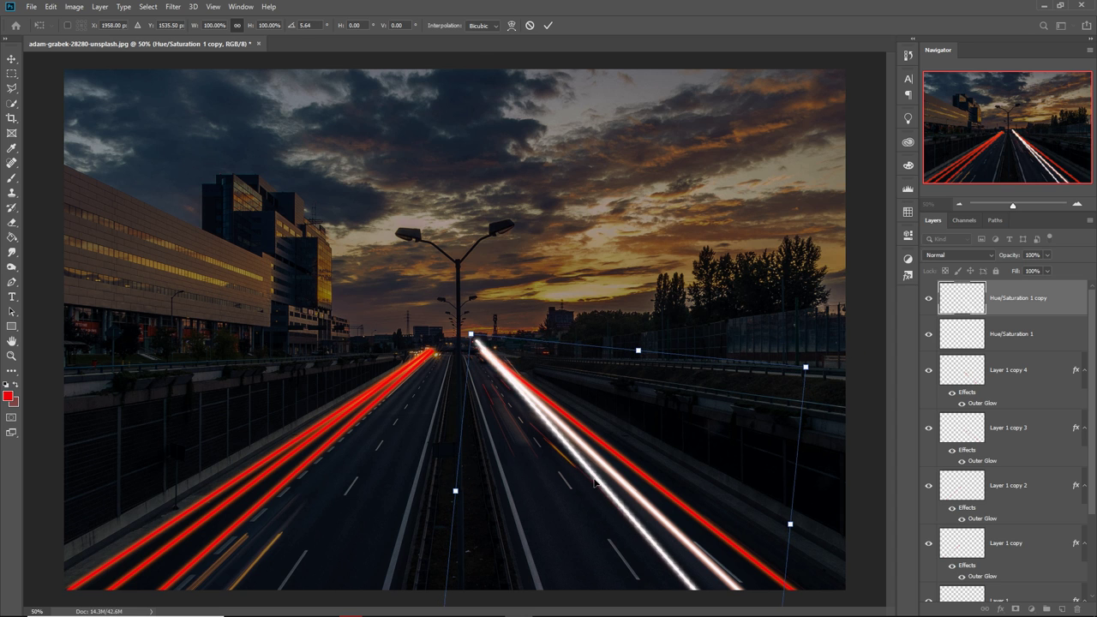
left_click_drag(595, 483, 598, 496)
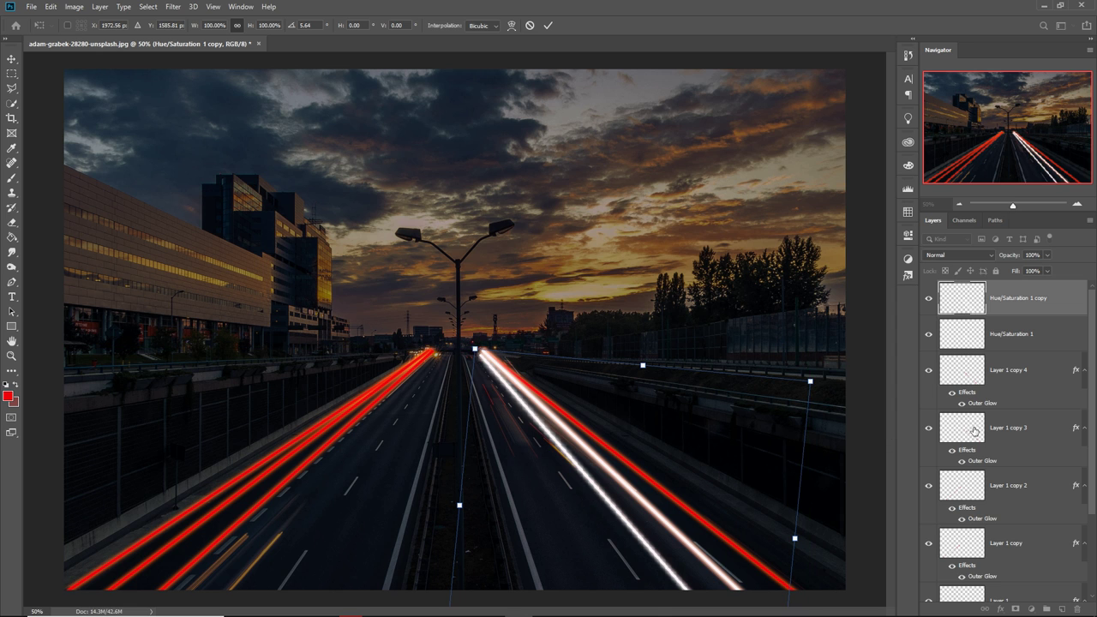
key("Return")
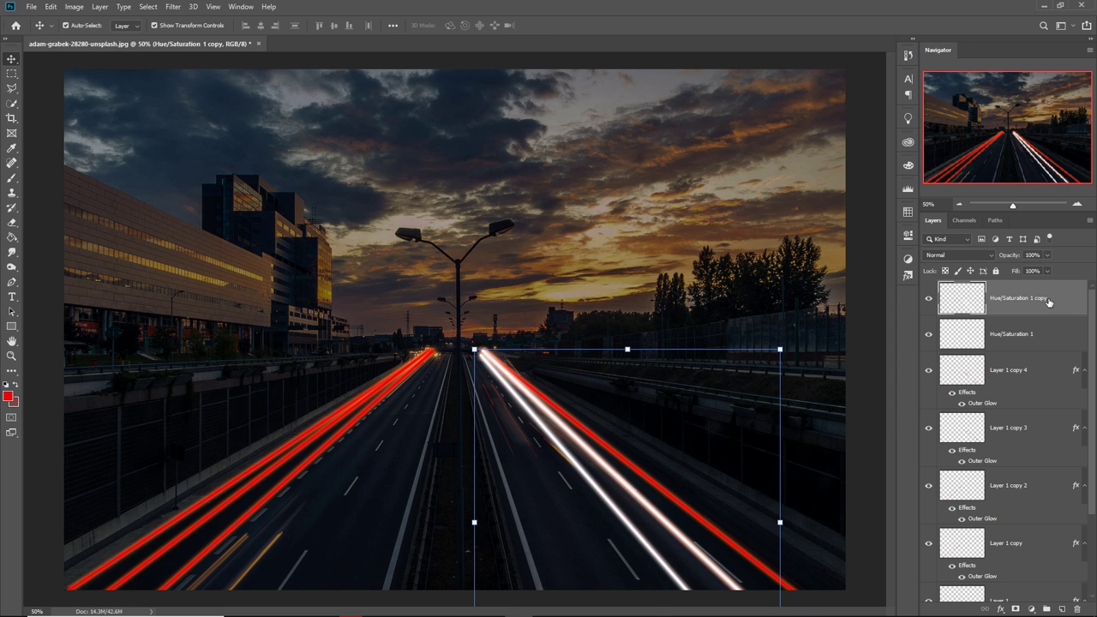
Duplicate the second white trail layer, Hue/Saturation 1 copy.
right_click(1016, 296)
left_click(943, 206)
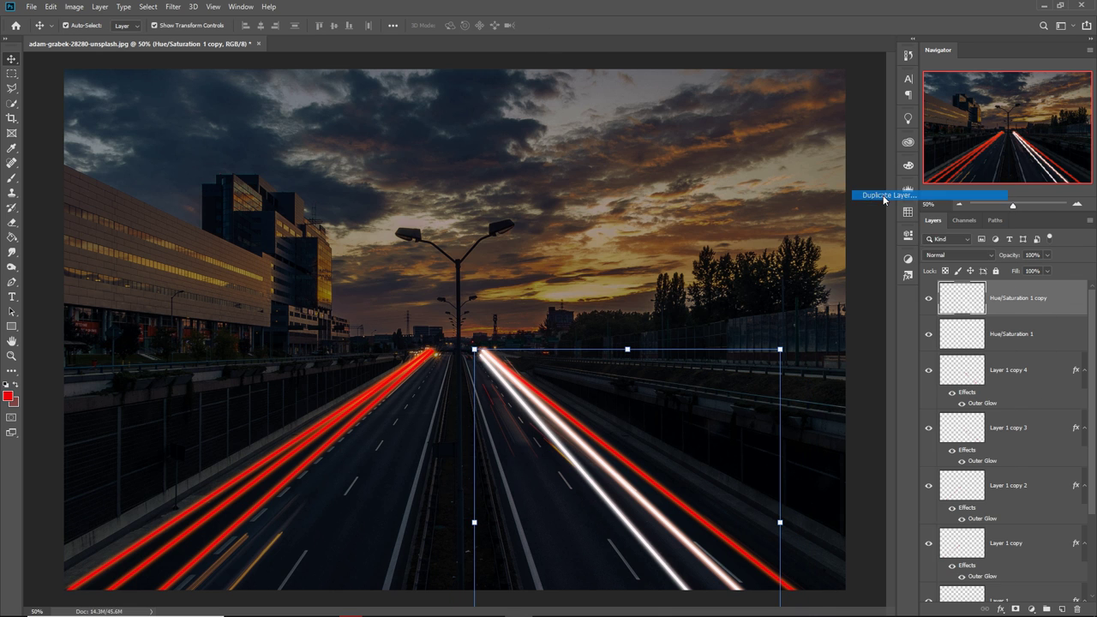
left_click(643, 169)
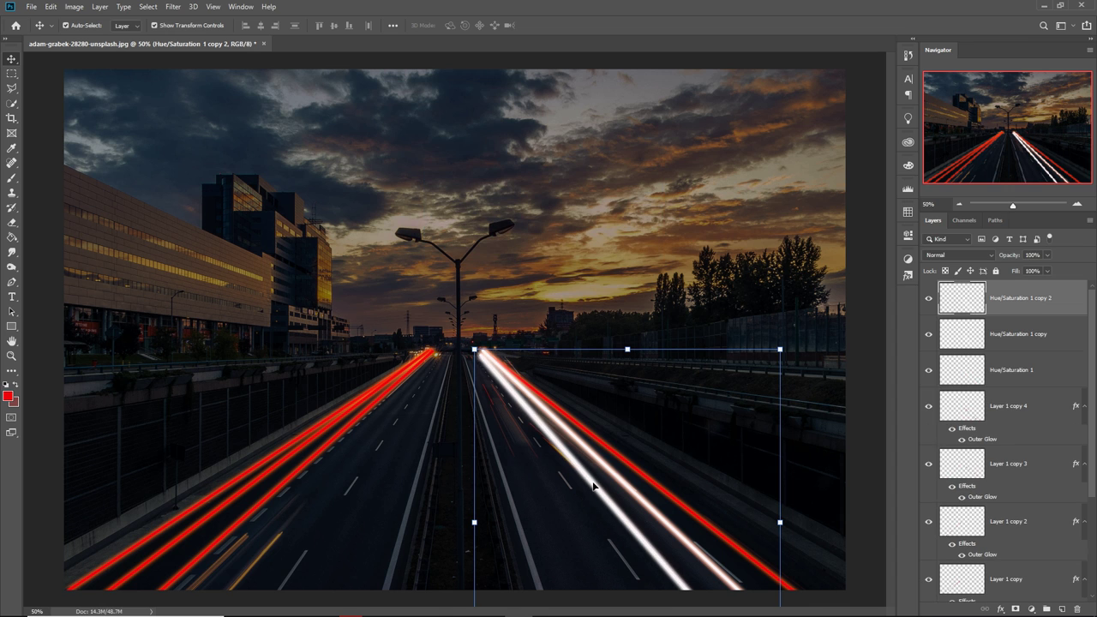
Move Hue/Saturation 1 copy 2 across the median and rotate it to run beside the innermost red trail there.
mouse_move(594, 486)
left_mouse_down()
mouse_move(589, 467)
mouse_move(520, 494)
left_mouse_up()
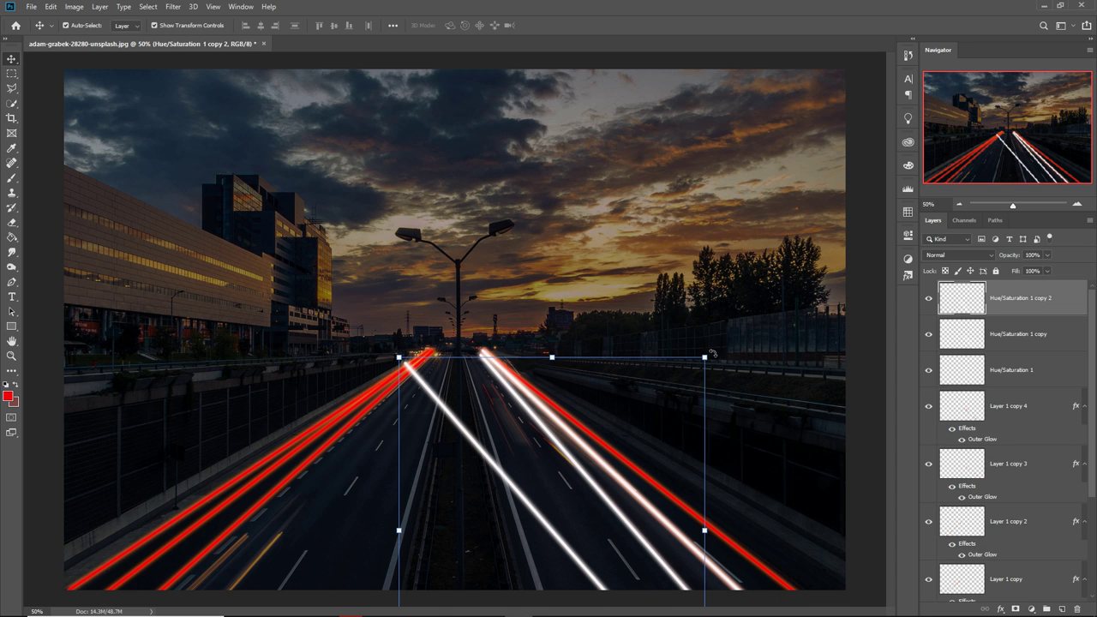
mouse_move(712, 353)
left_mouse_down()
mouse_move(869, 448)
mouse_move(624, 491)
mouse_move(304, 497)
left_mouse_up()
mouse_move(353, 294)
left_mouse_down()
mouse_move(475, 396)
mouse_move(463, 382)
left_mouse_up()
mouse_move(399, 452)
left_mouse_down()
mouse_move(368, 429)
mouse_move(375, 422)
left_mouse_up()
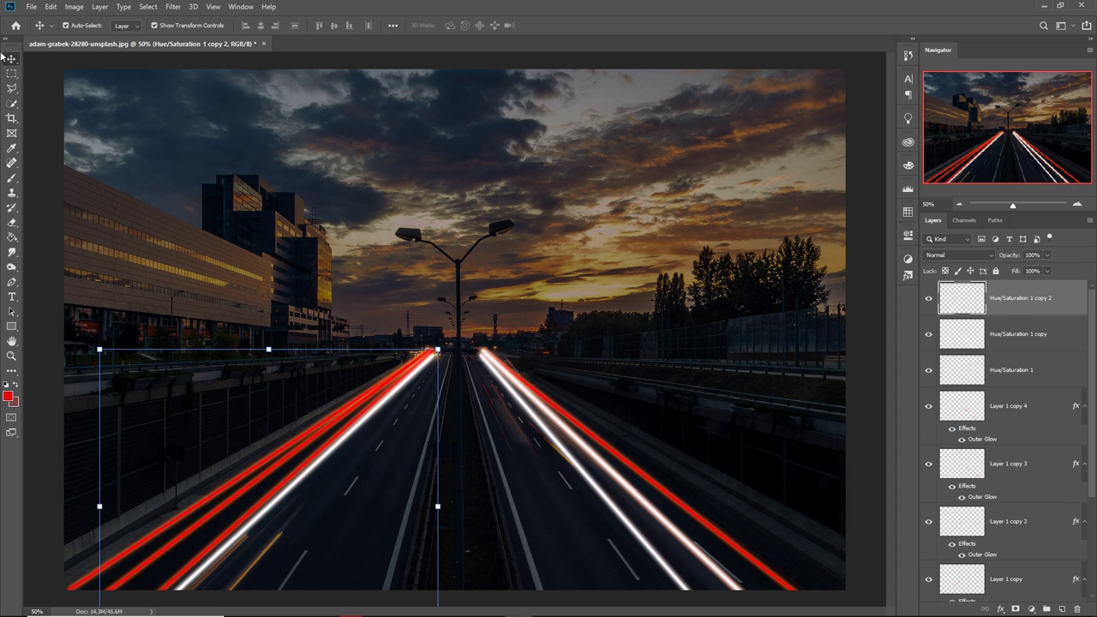
key("Return")
left_click(29, 66)
Duplicate the white trail layer Hue/Saturation 1 copy 2.
left_click(1038, 311)
right_click(1039, 305)
left_click(917, 195)
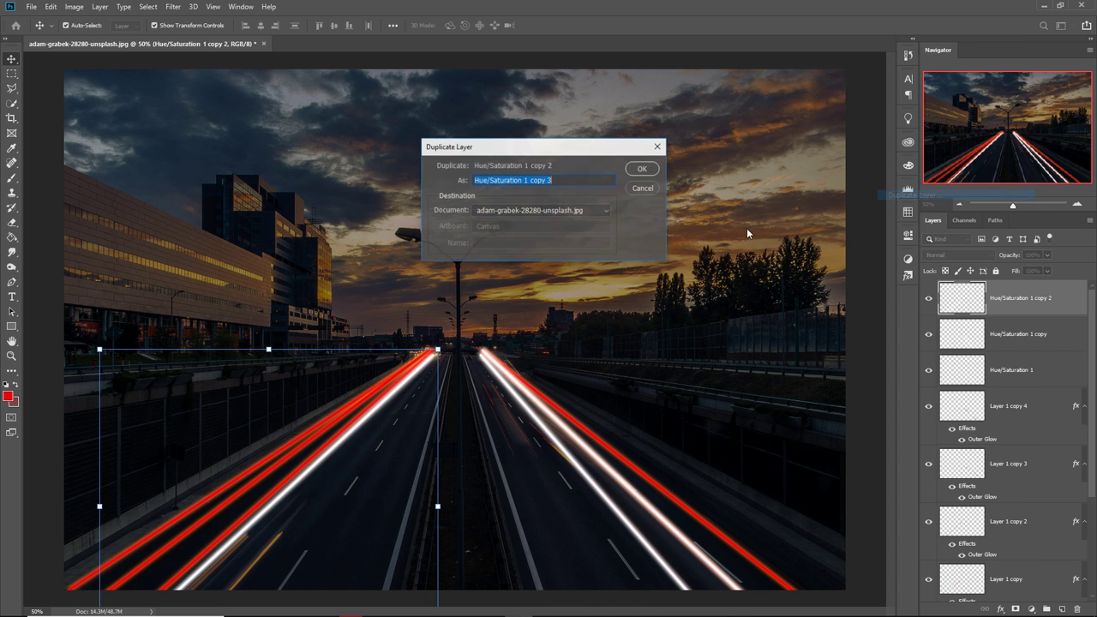
left_click(642, 169)
Rotate Hue/Saturation 1 copy 3 to -6.39° and place it closer to the median, starting from the same horizon point.
left_click_drag(336, 448, 352, 459)
left_click_drag(478, 364, 453, 336)
left_click_drag(312, 488, 318, 498)
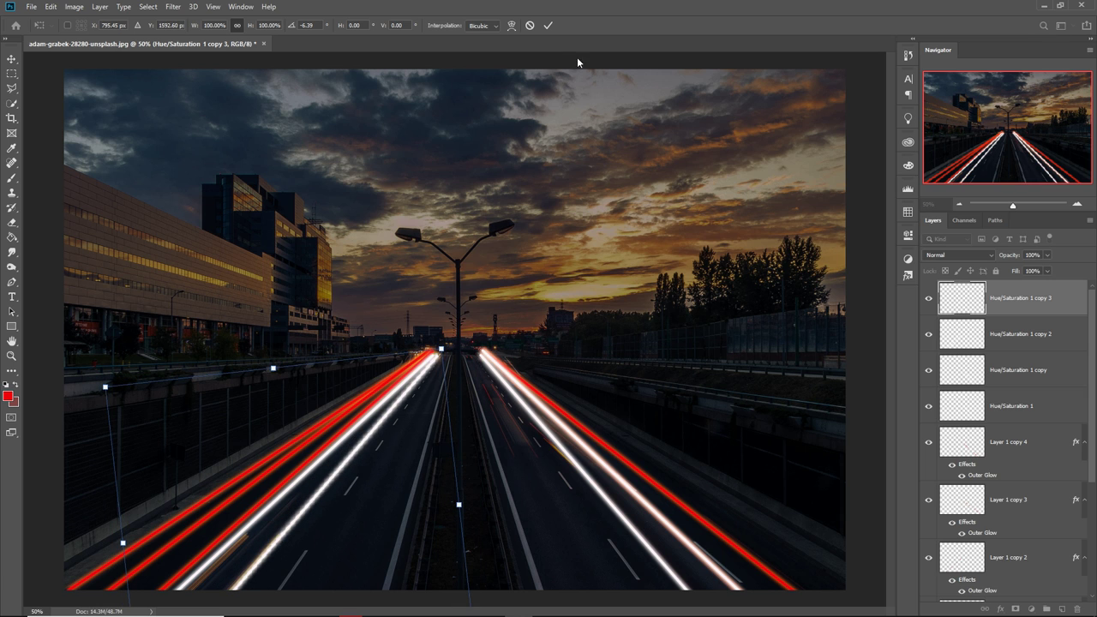
left_click(547, 25)
Duplicate the innermost white trail layer, Hue/Saturation 1 copy 3.
right_click(1019, 298)
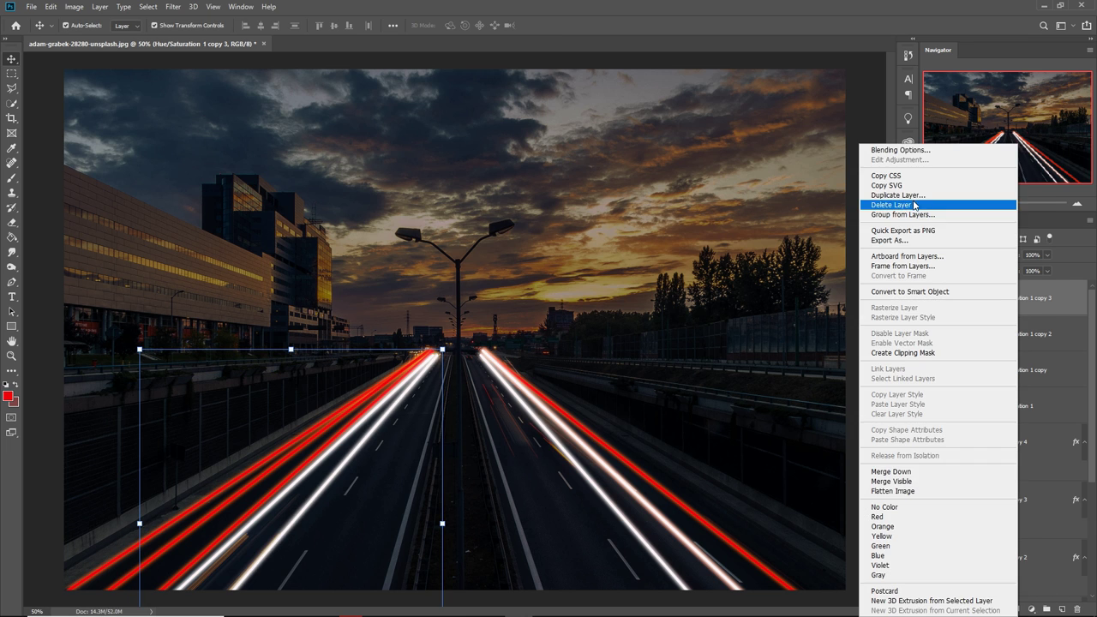
left_click(897, 196)
key("Return")
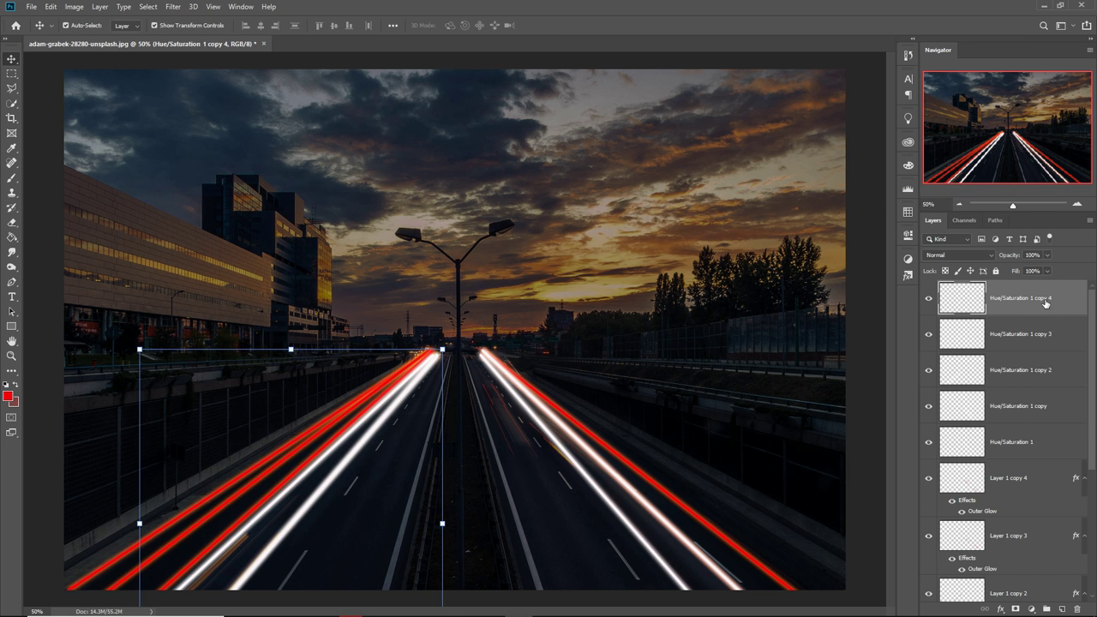
Add a Hue/Saturation adjustment with Colorize enabled, clipped to the white trail layer Hue/Saturation 1 copy 4.
left_click(1032, 609)
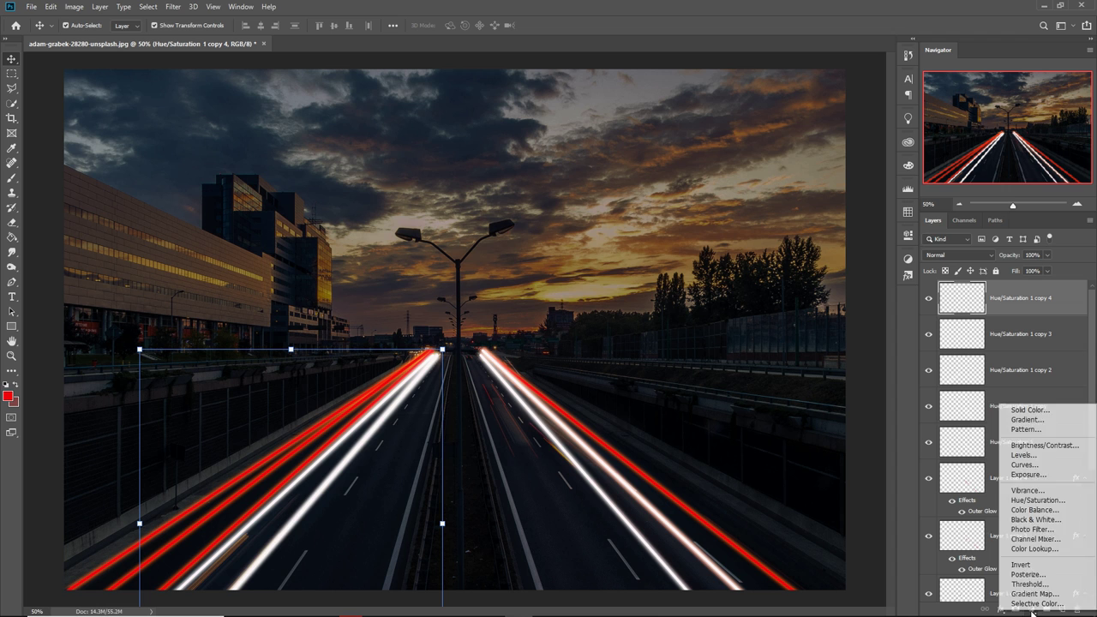
left_click(1050, 501)
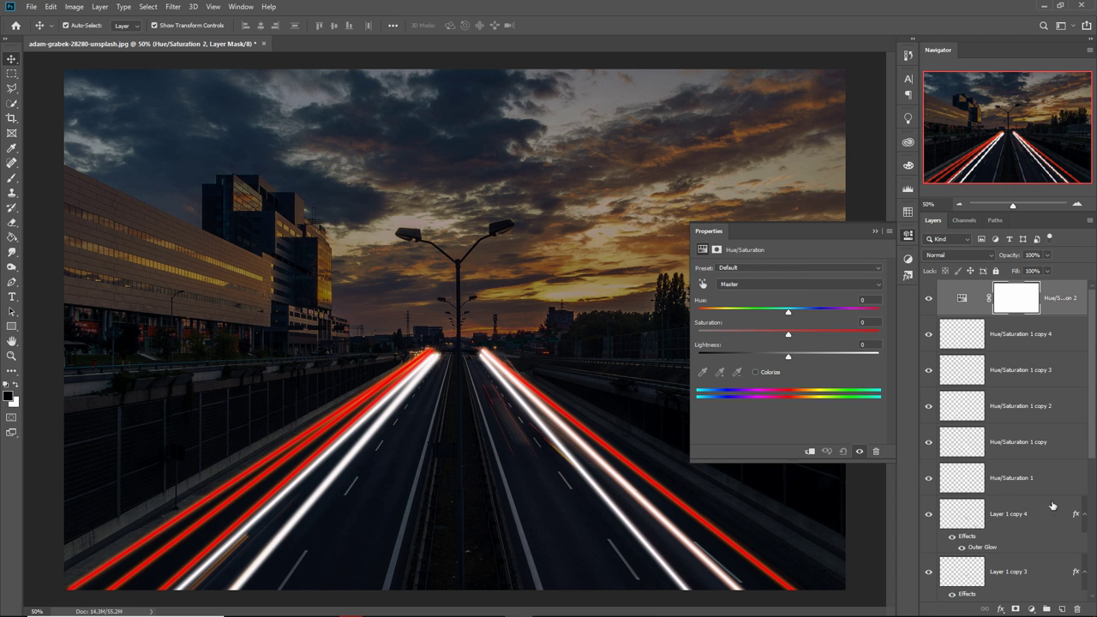
left_click(755, 372)
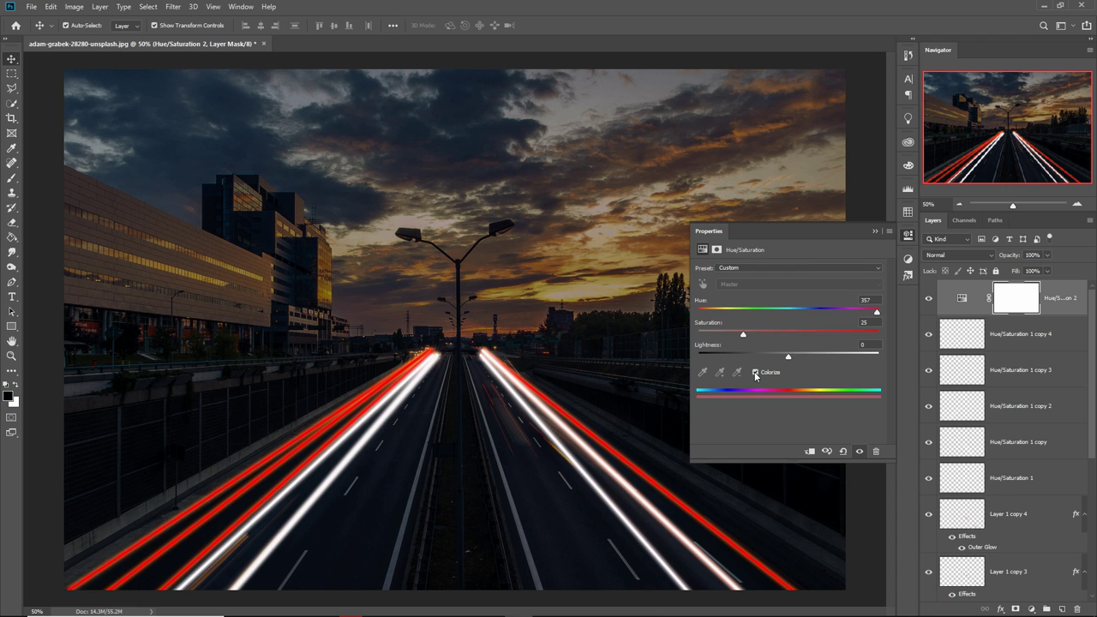
left_click(810, 451)
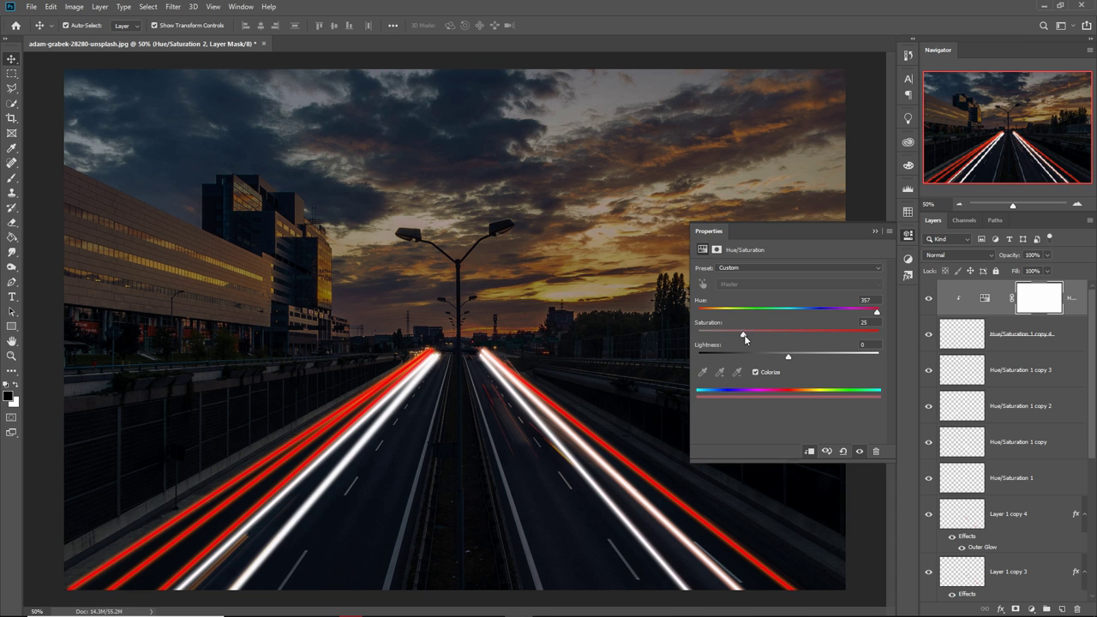
Tint the clipped trail light blue with Hue 197, Saturation 91 and Lightness -42.
mouse_move(877, 315)
left_mouse_down()
mouse_move(772, 320)
mouse_move(883, 335)
left_mouse_up()
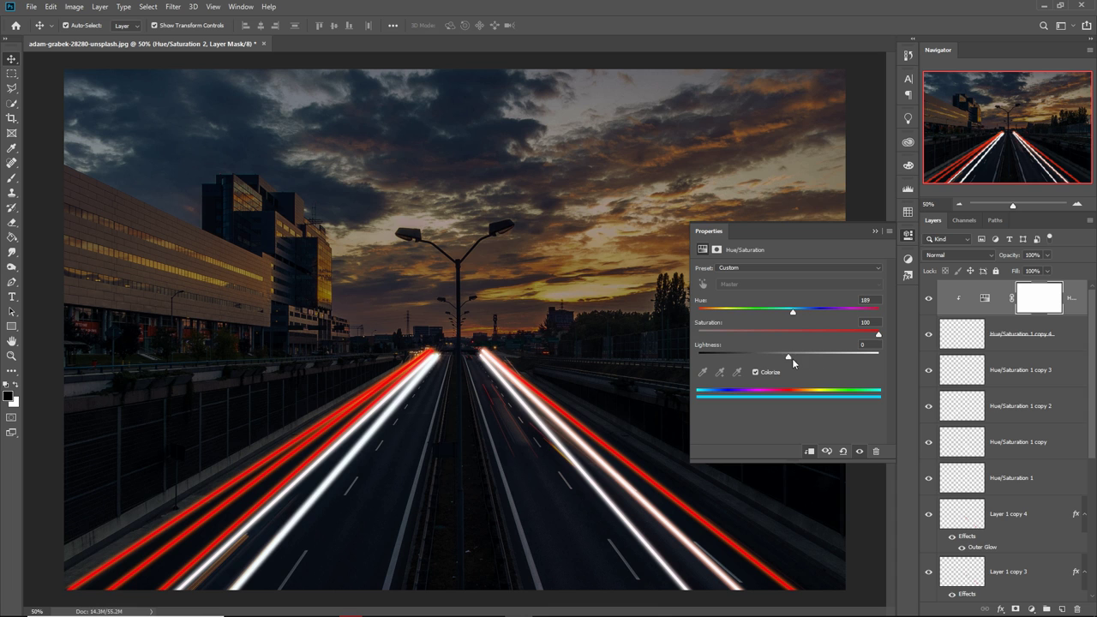
left_click_drag(786, 355, 730, 362)
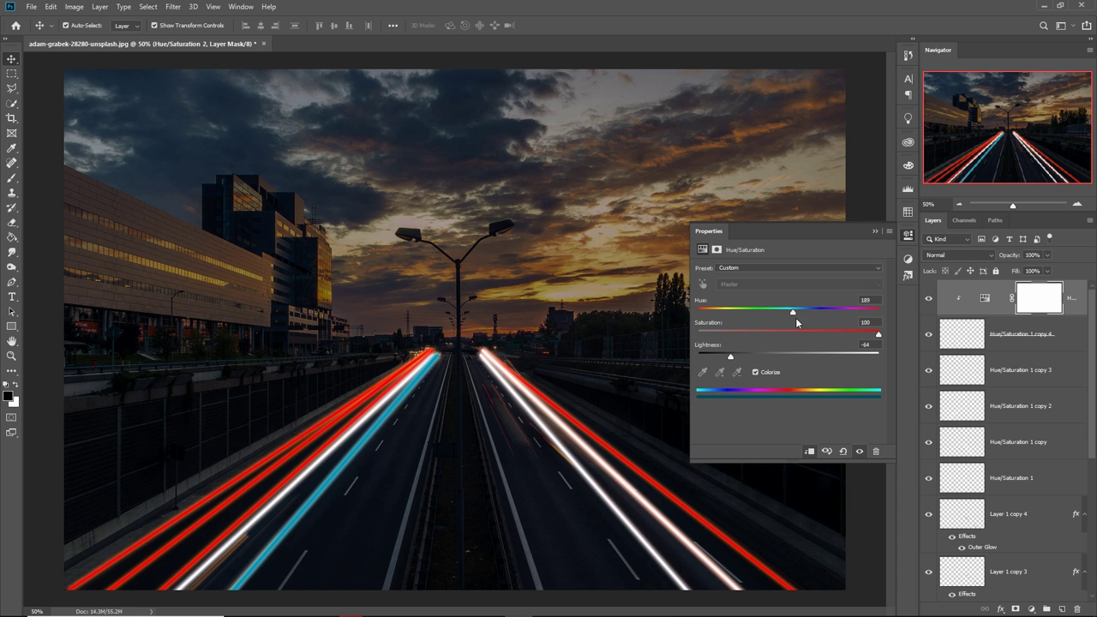
mouse_move(792, 314)
left_mouse_down()
mouse_move(810, 313)
mouse_move(781, 314)
left_mouse_up()
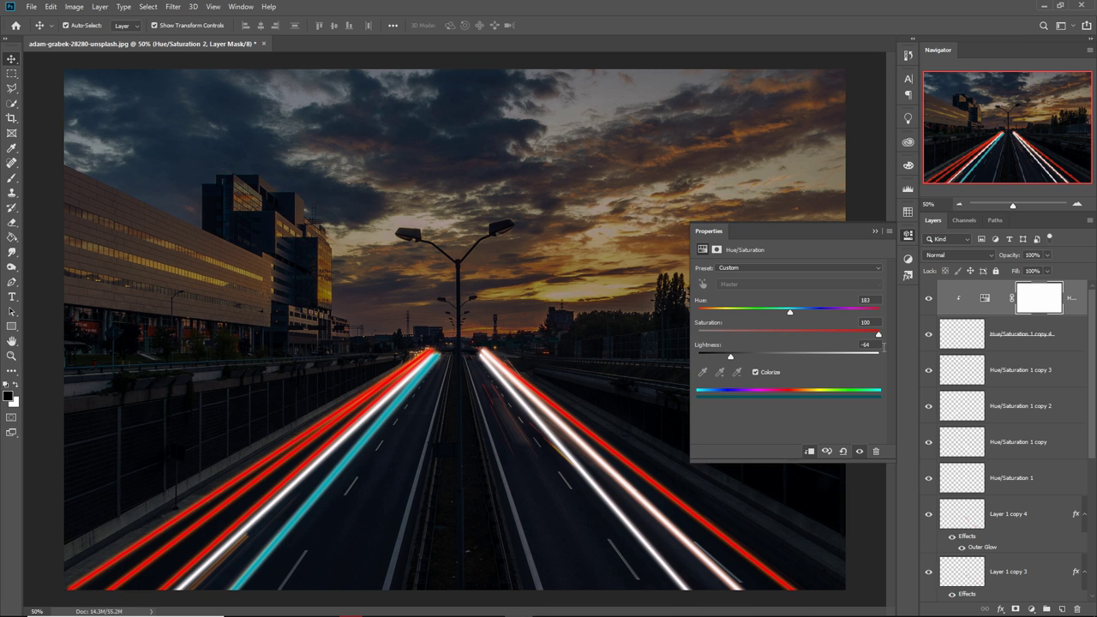
left_click_drag(878, 334, 725, 317)
mouse_move(723, 314)
left_mouse_down()
mouse_move(706, 315)
mouse_move(766, 315)
mouse_move(743, 315)
left_mouse_up()
left_click_drag(731, 358, 755, 360)
left_click_drag(744, 315, 800, 315)
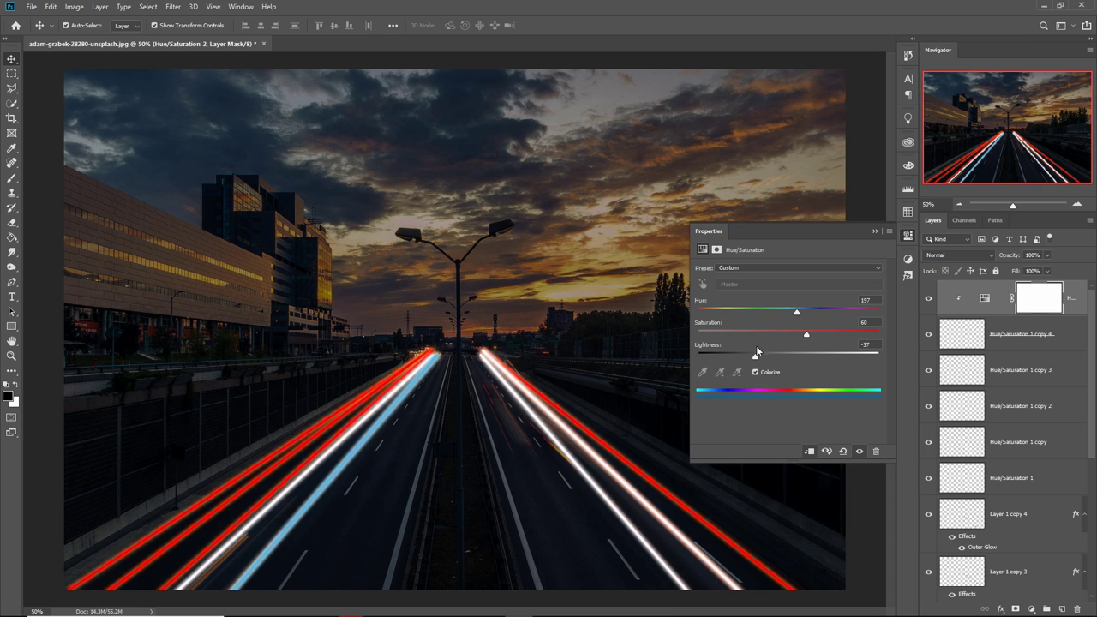
mouse_move(754, 360)
left_mouse_down()
mouse_move(773, 359)
mouse_move(758, 361)
left_mouse_up()
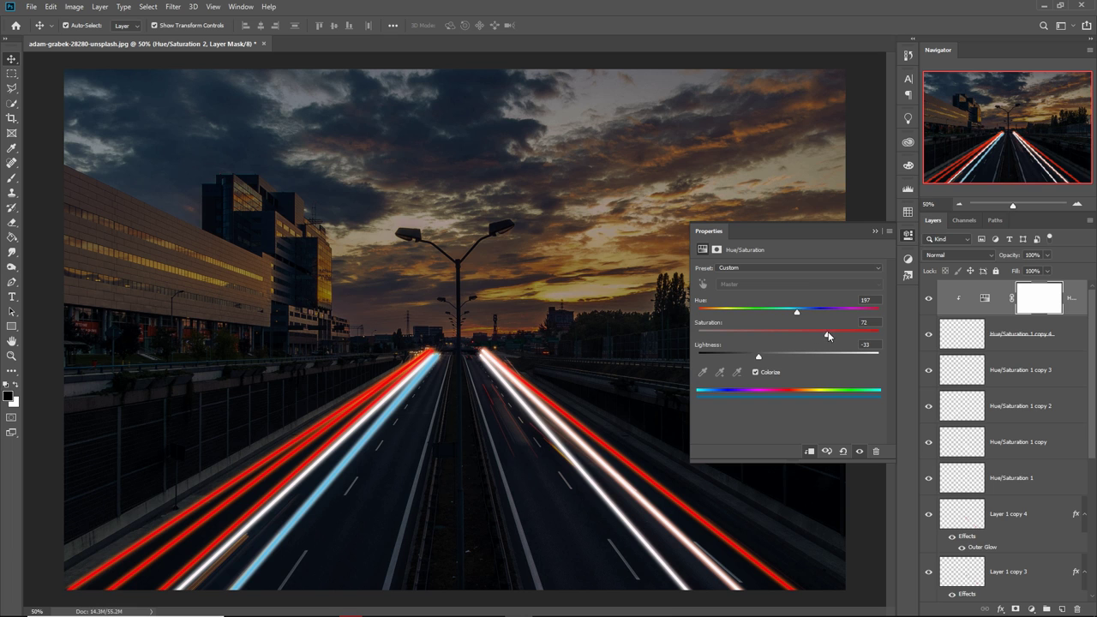
left_click_drag(828, 336, 839, 335)
mouse_move(759, 360)
left_mouse_down()
mouse_move(726, 360)
mouse_move(760, 358)
mouse_move(750, 355)
left_mouse_up()
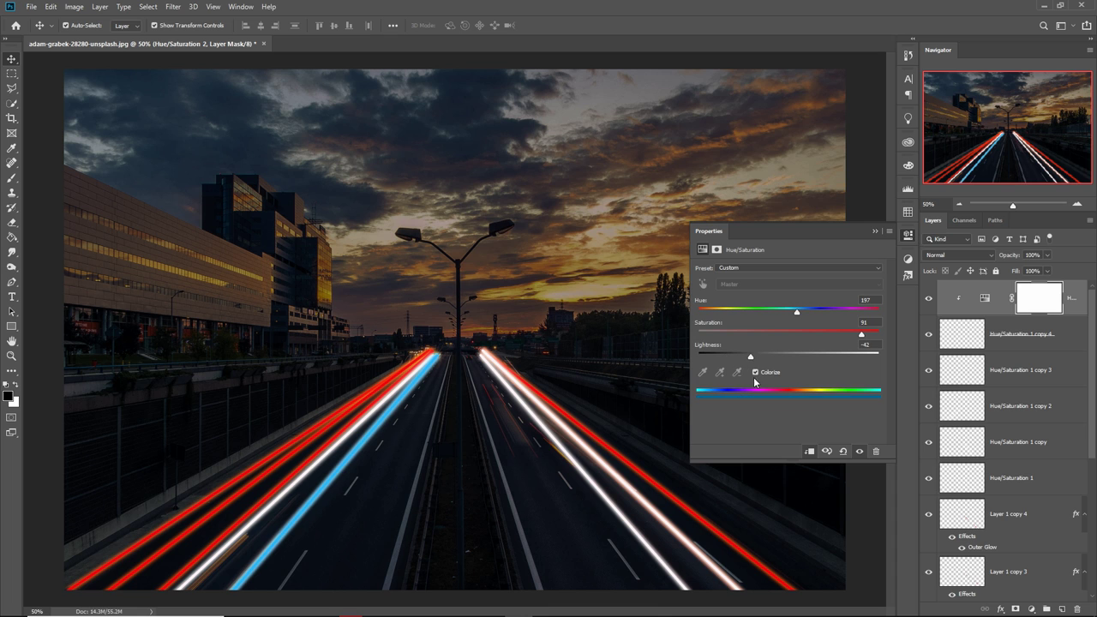
left_click(875, 230)
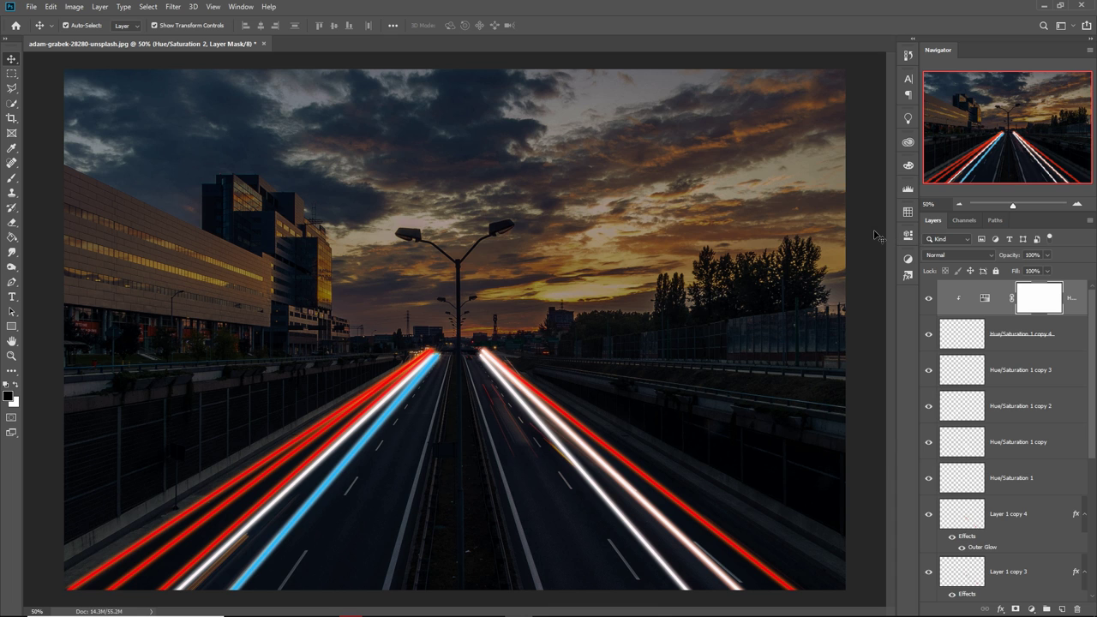
Merge the clipped Hue/Saturation 2 adjustment with the trail layer Hue/Saturation 1 copy 4.
key("ctrl+2")
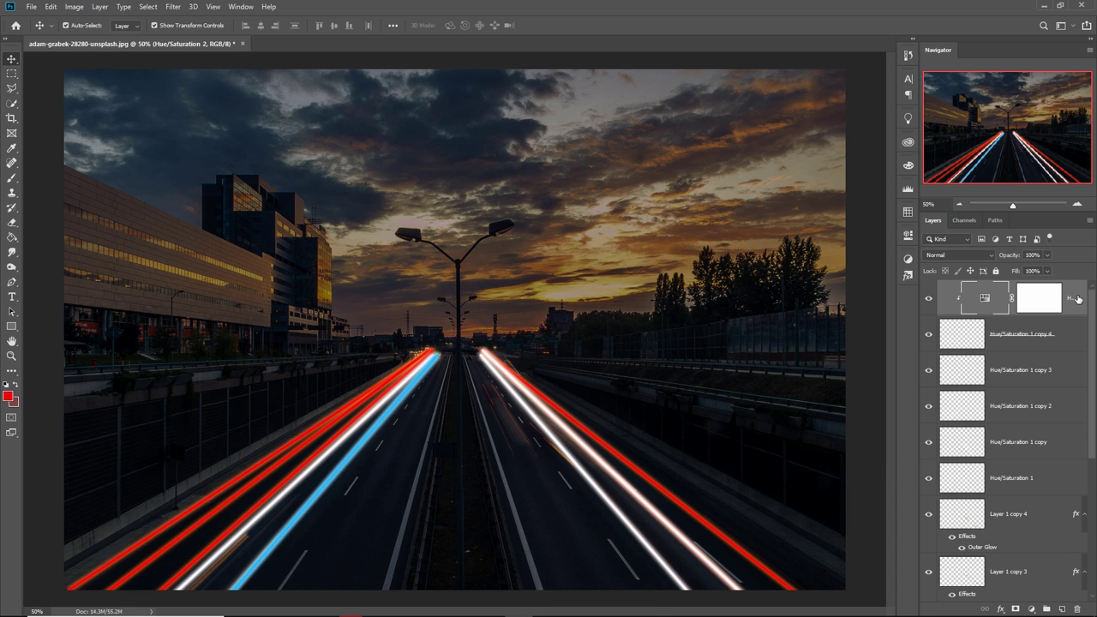
left_click(1052, 339, "shift")
right_click(972, 335)
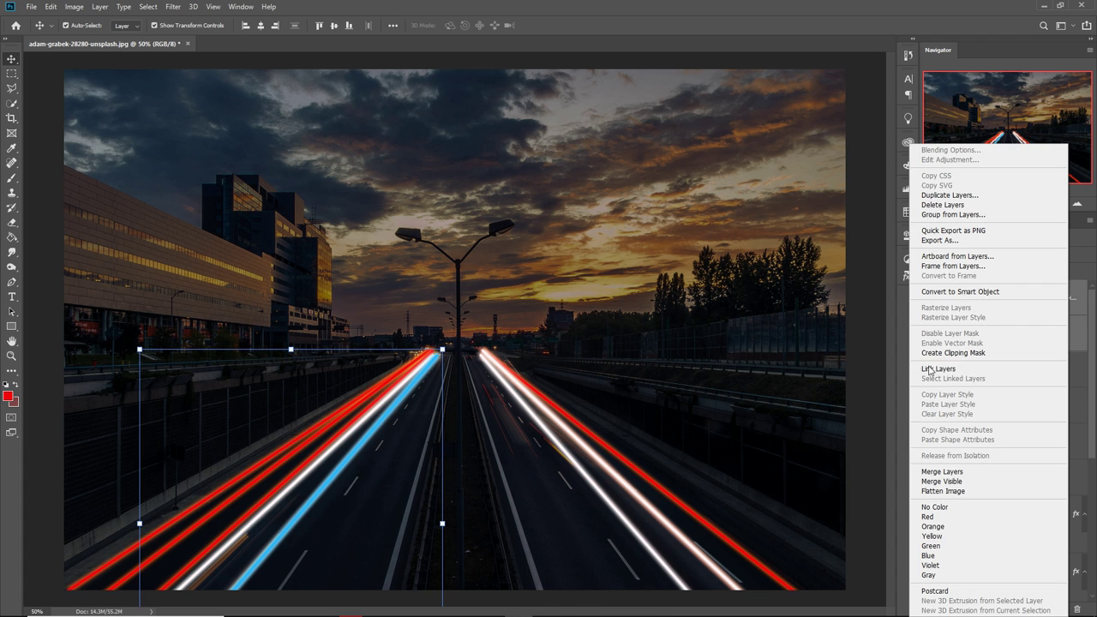
left_click(938, 472)
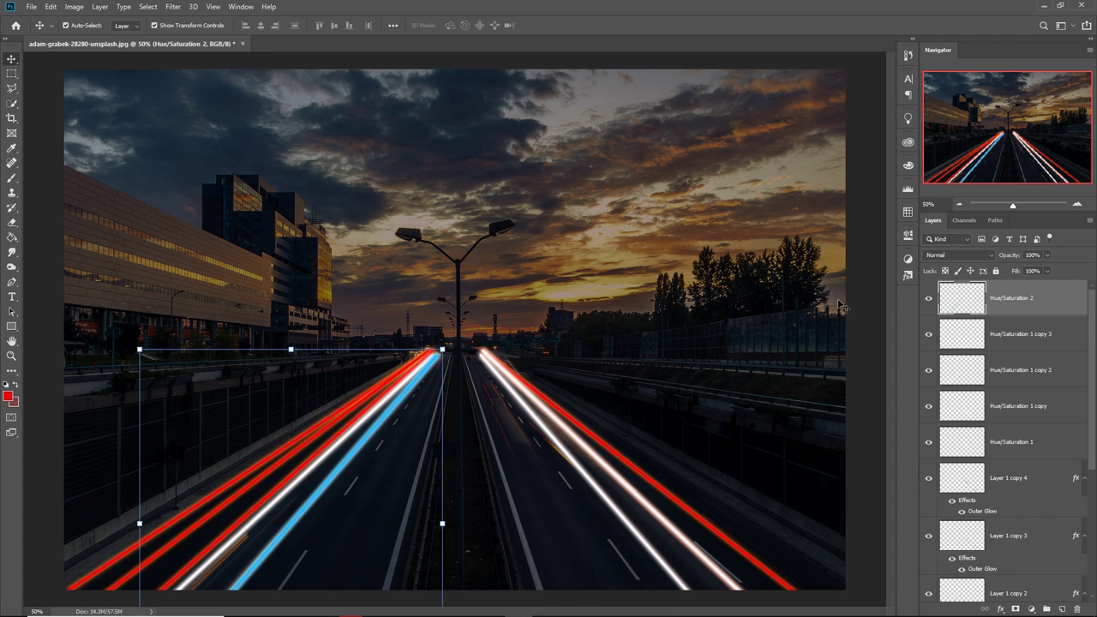
Scale the blue trail to 61.78%, shift it beside the innermost white trail, and rotate it by -0.85° and another -0.66°.
left_click_drag(442, 351, 327, 484)
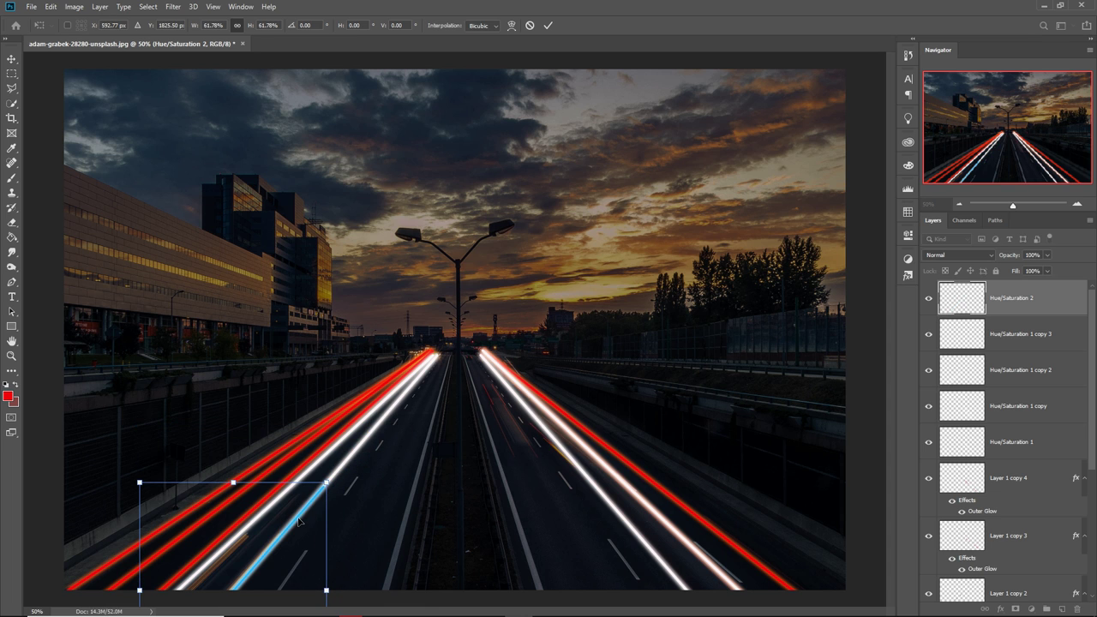
mouse_move(298, 519)
left_mouse_down()
mouse_move(331, 514)
mouse_move(314, 524)
left_mouse_up()
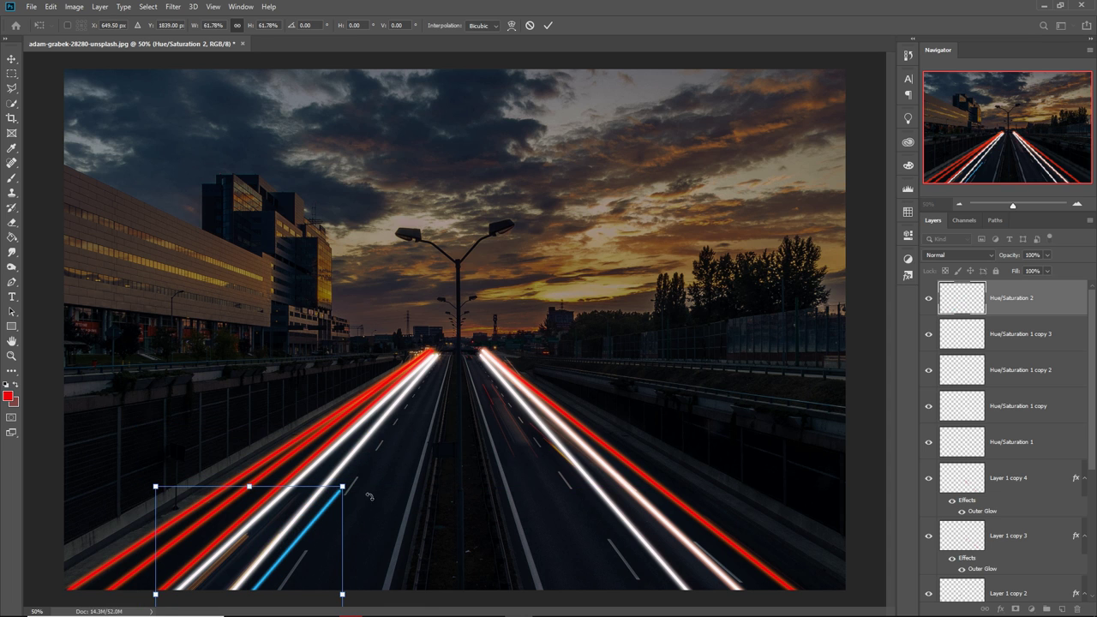
left_click_drag(359, 485, 358, 482)
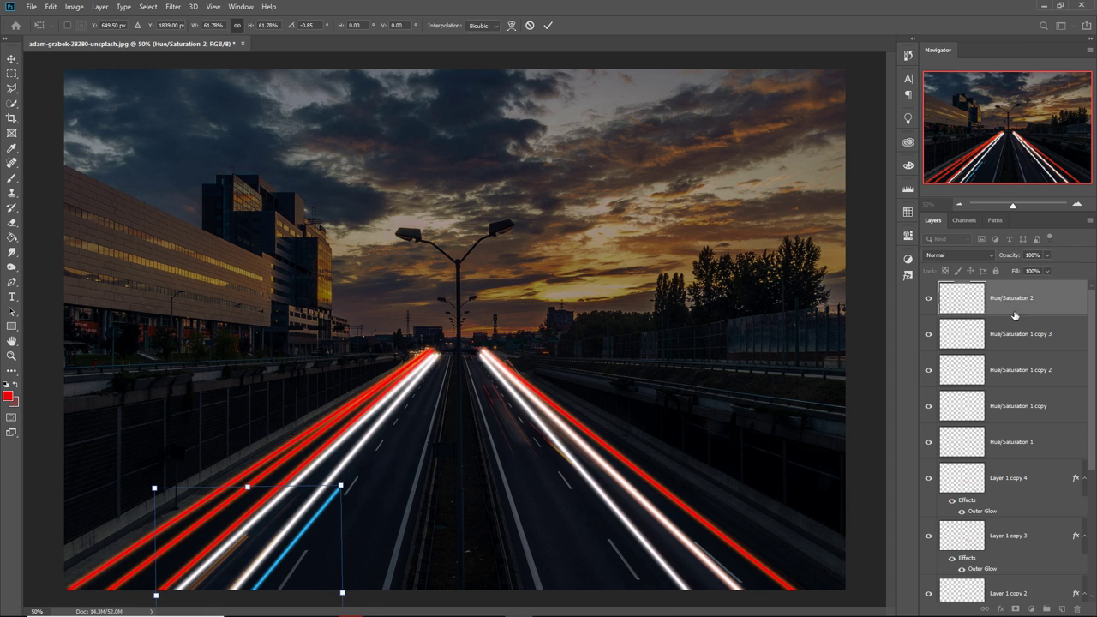
key("Return")
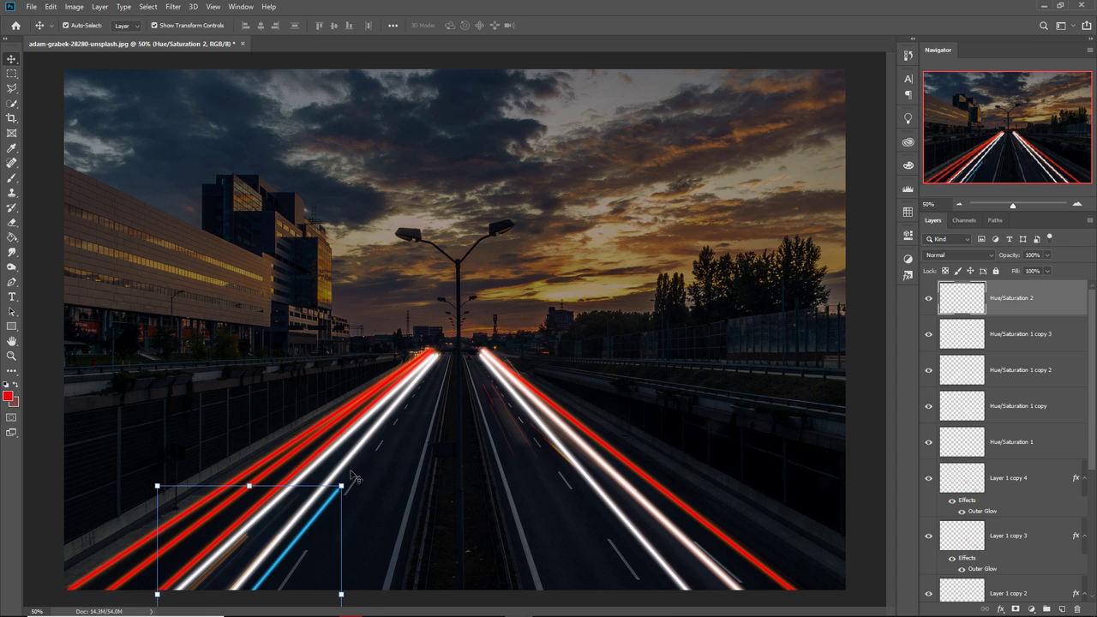
left_click_drag(354, 477, 359, 476)
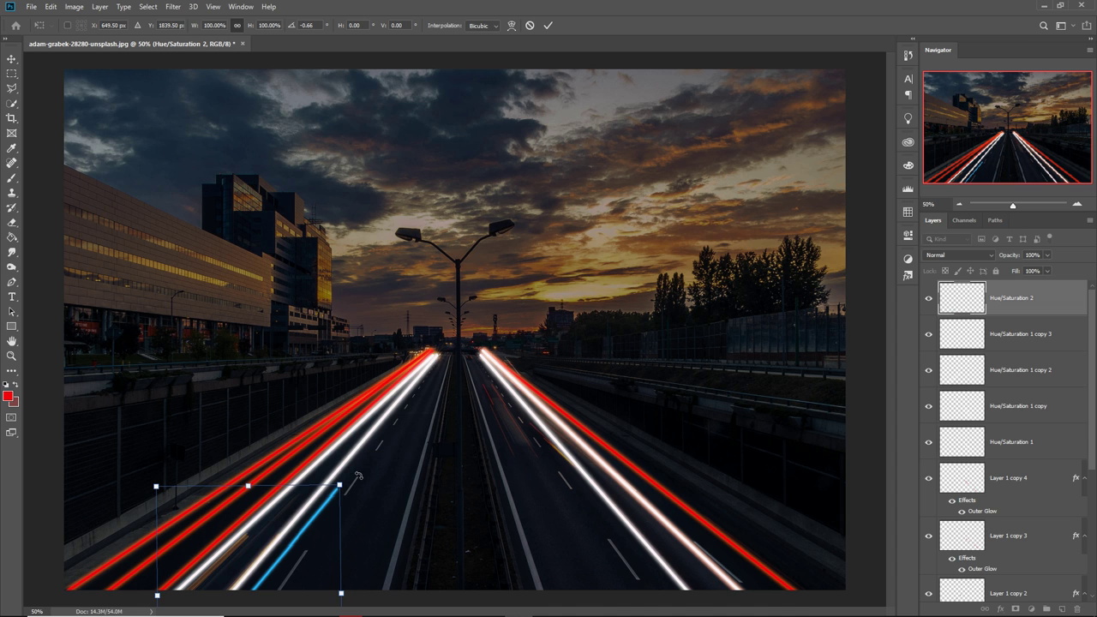
key("Return")
Duplicate the blue trail layer Hue/Saturation 2 and move the copy farther up the lane toward the horizon.
right_click(1036, 300)
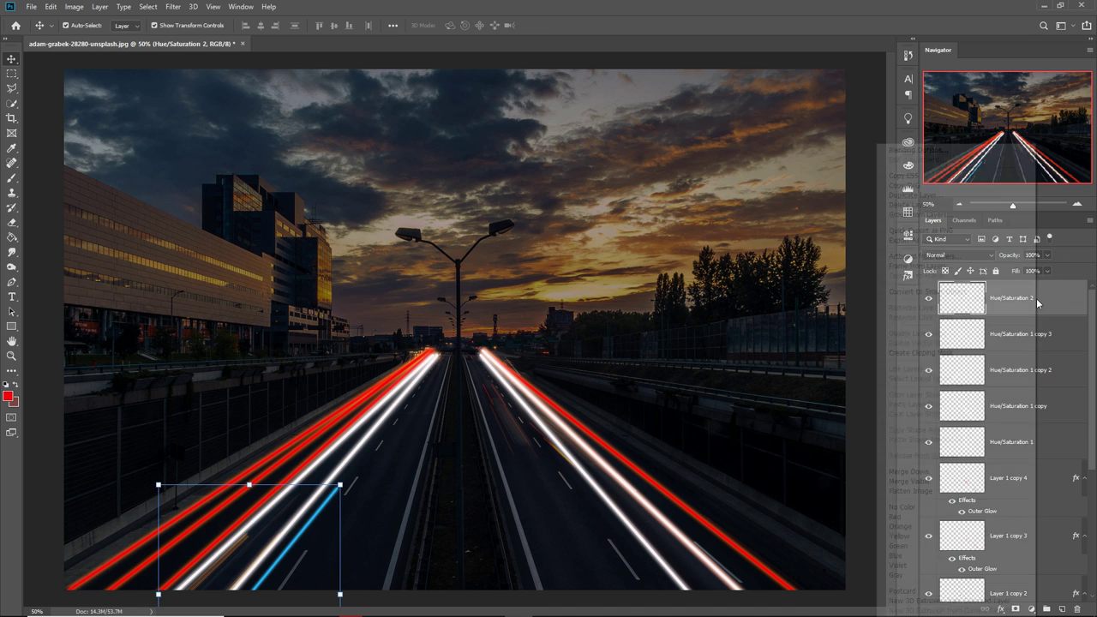
left_click(934, 203)
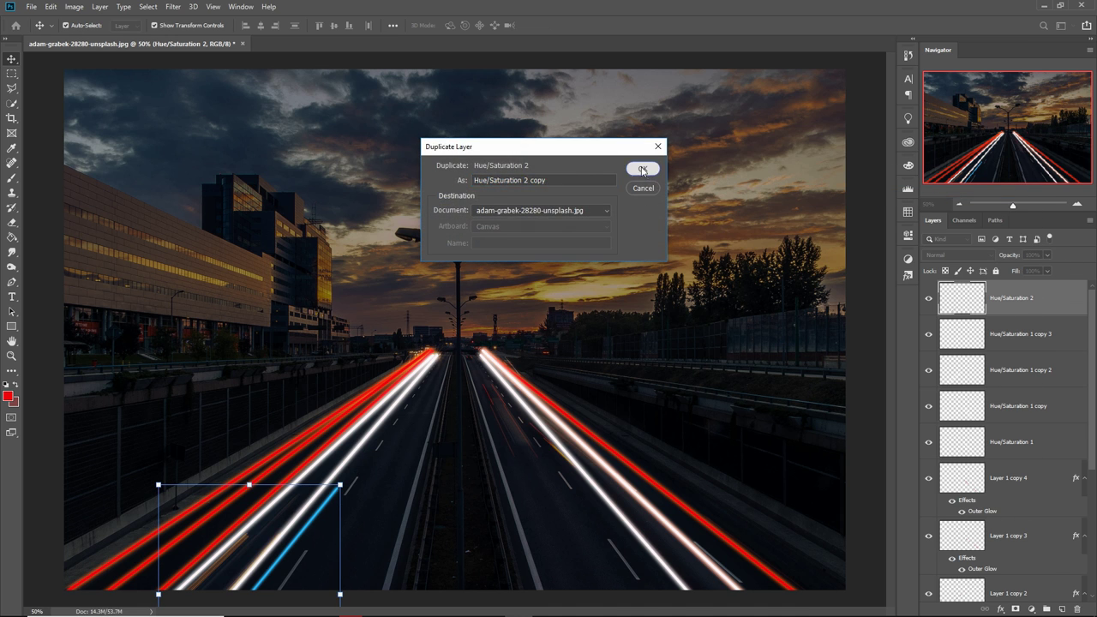
left_click(642, 171)
left_click_drag(303, 532, 391, 445)
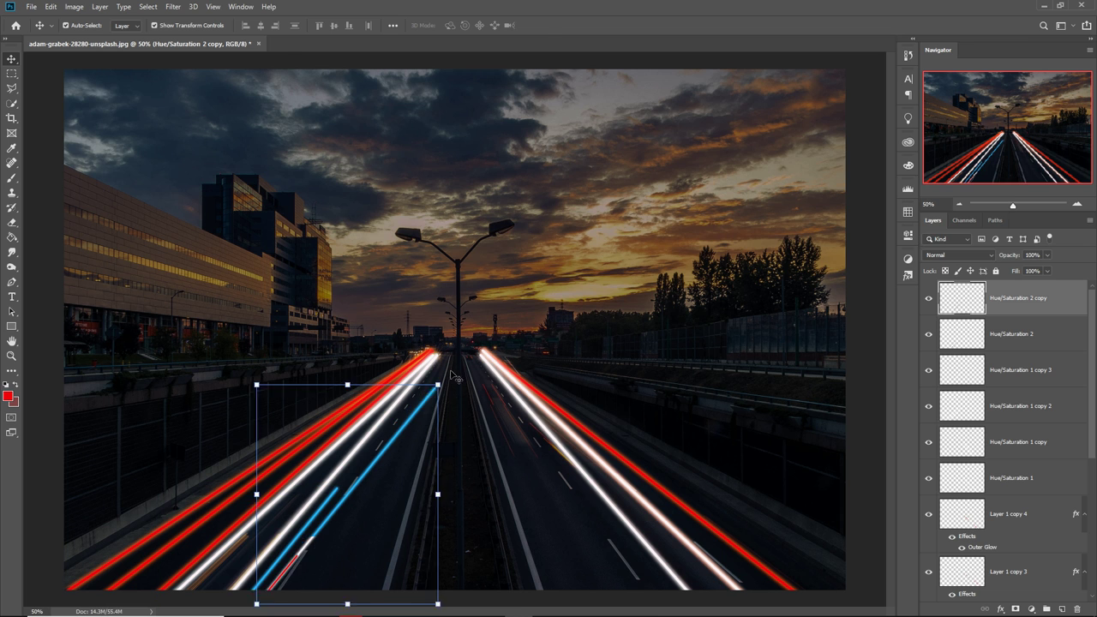
Create a straight trail from the horizon down the right carriageway near the median, styled with a cyan Color Overlay and Outer Glow.
key("p")
left_click(473, 351)
left_click(607, 591)
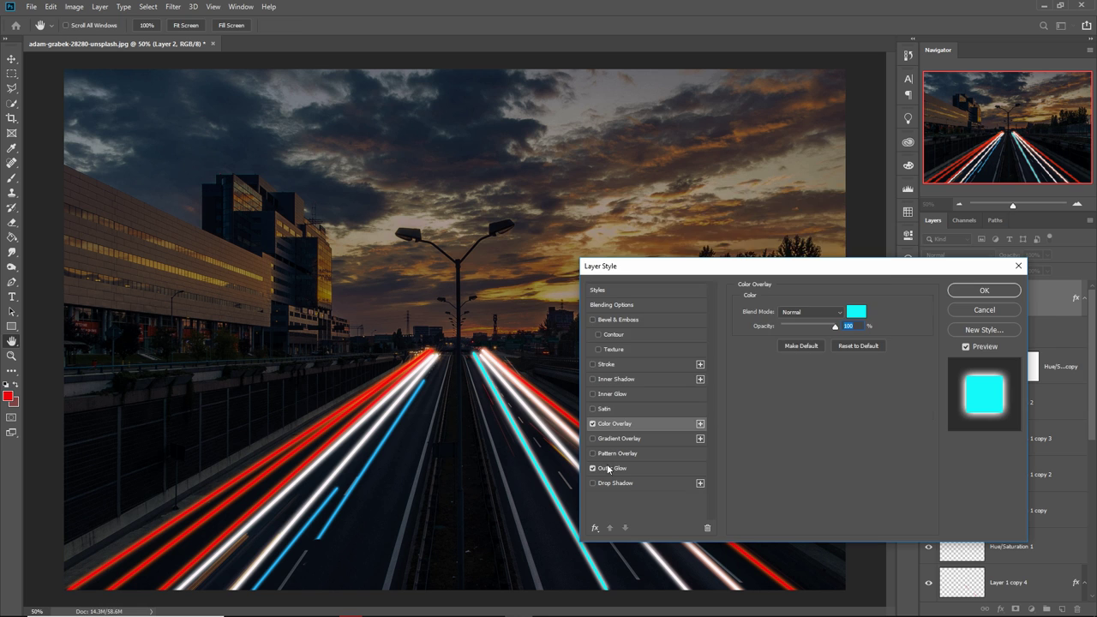
key("Return")
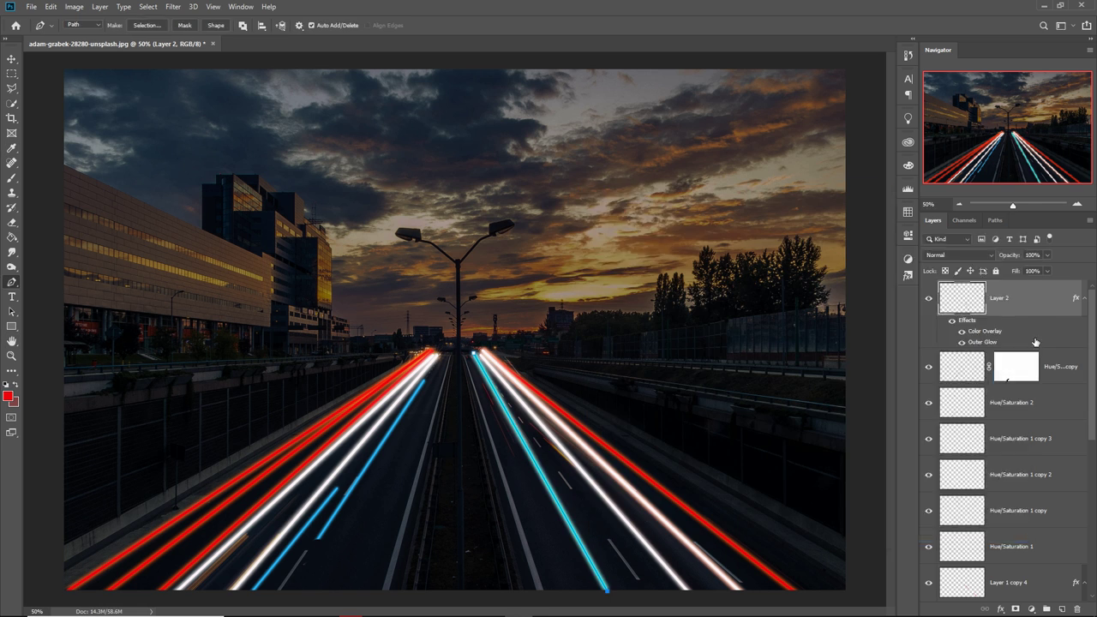
Spread copies of the cyan and red trails over the carriageways, rotating Layer 1 copy 7 to about -4.76°.
key("v")
left_click_drag(540, 454, 311, 451)
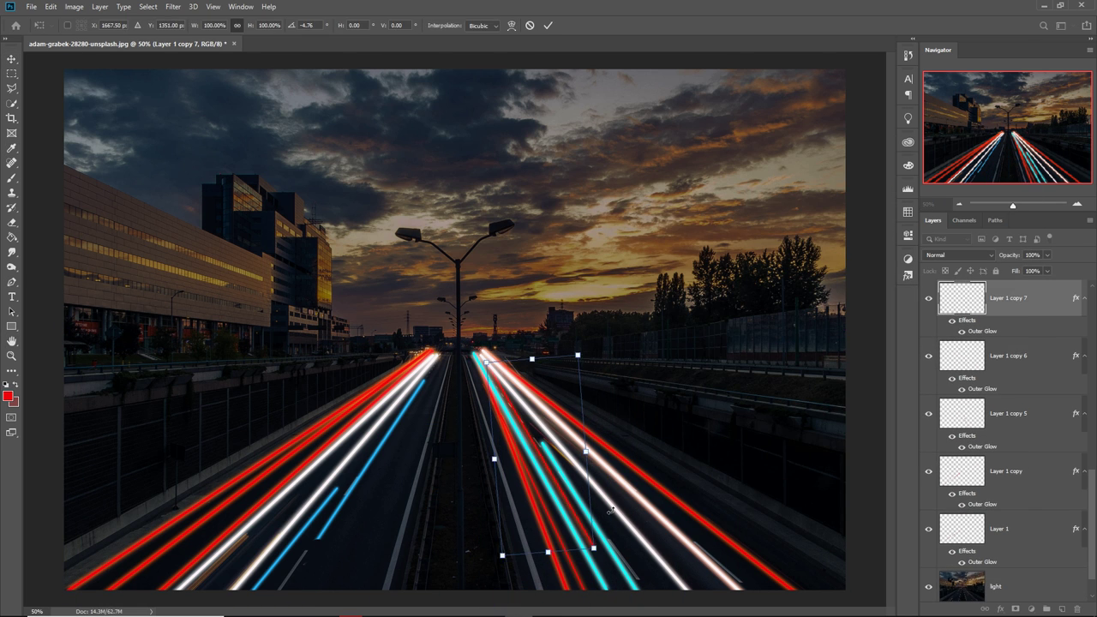
left_click_drag(540, 471, 414, 435)
key("Return")
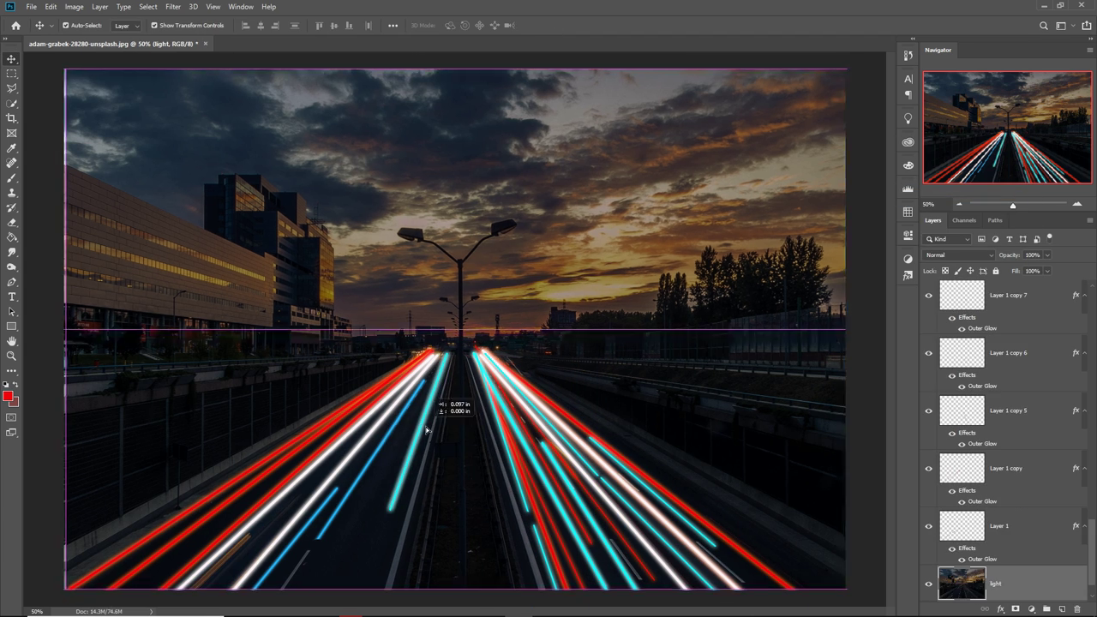
Add further short cyan trail copies across the left carriageway between the blue trails and the median.
key("ctrl+shift+alt+t")
key("ctrl+shift+alt+t")
key("ctrl+shift+alt+t")
key("ctrl+t")
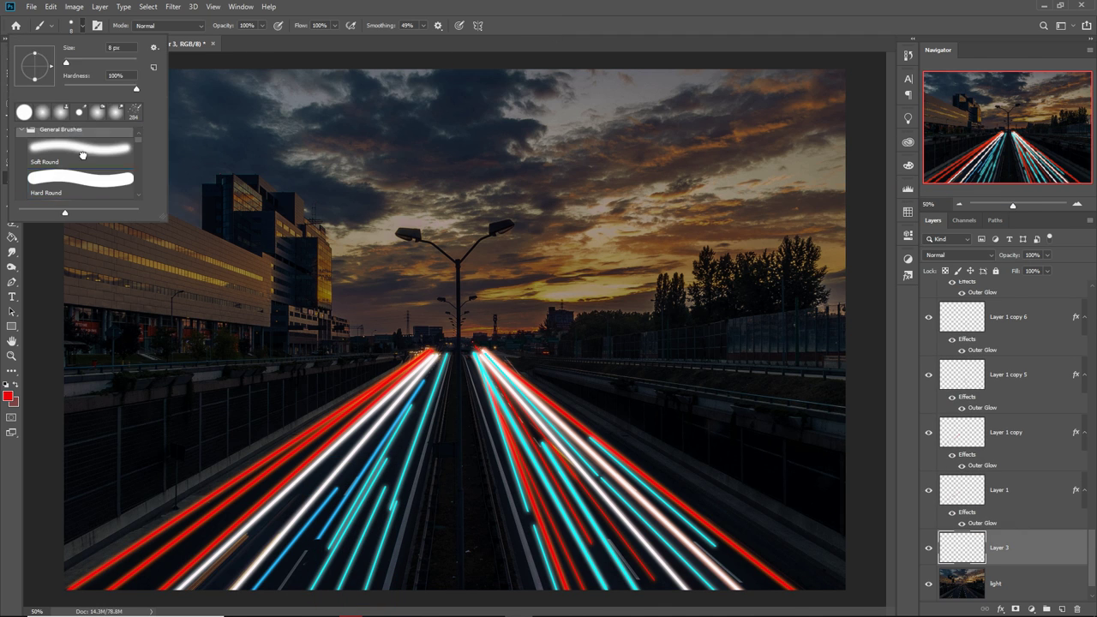
Set Layer 3 to Overlay and paint white over the road surface beneath the trails with a soft 90 px brush.
left_click(958, 255)
left_click(934, 392)
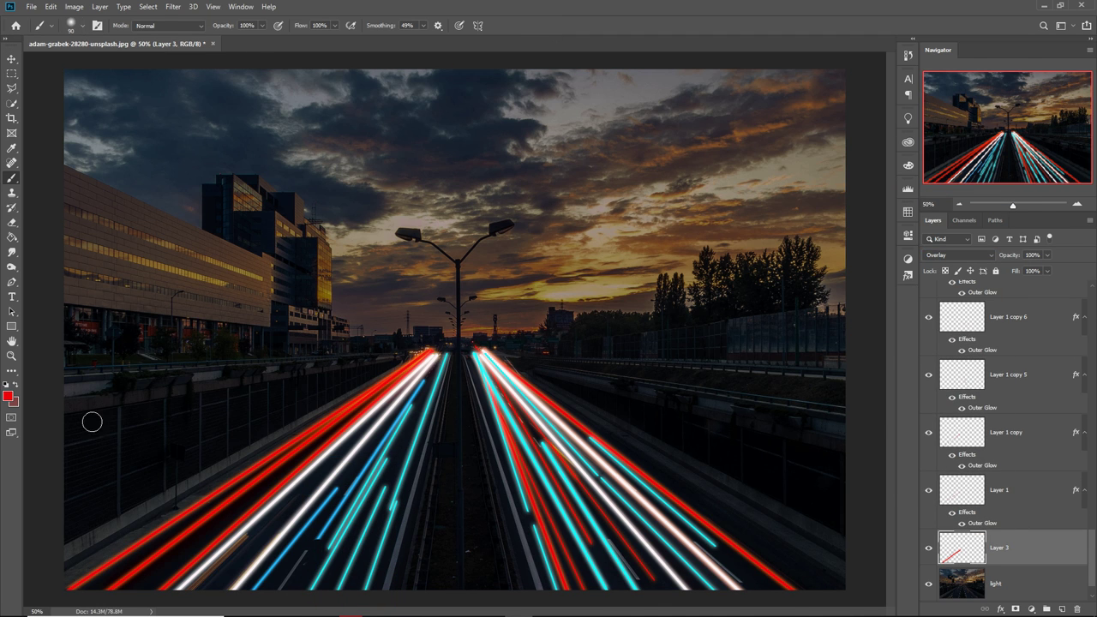
key("x")
mouse_move(171, 548)
left_mouse_down()
mouse_move(448, 375)
mouse_move(620, 598)
left_mouse_up()
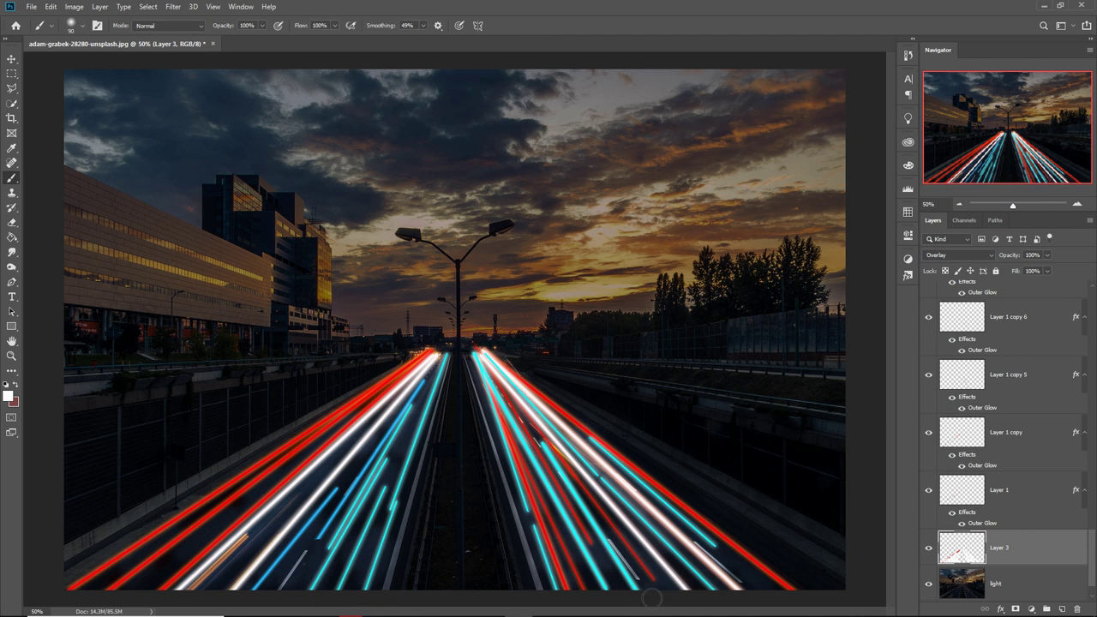
key("ctrl+j")
left_click(173, 6)
left_click(203, 20)
left_click_drag(851, 340, 783, 343)
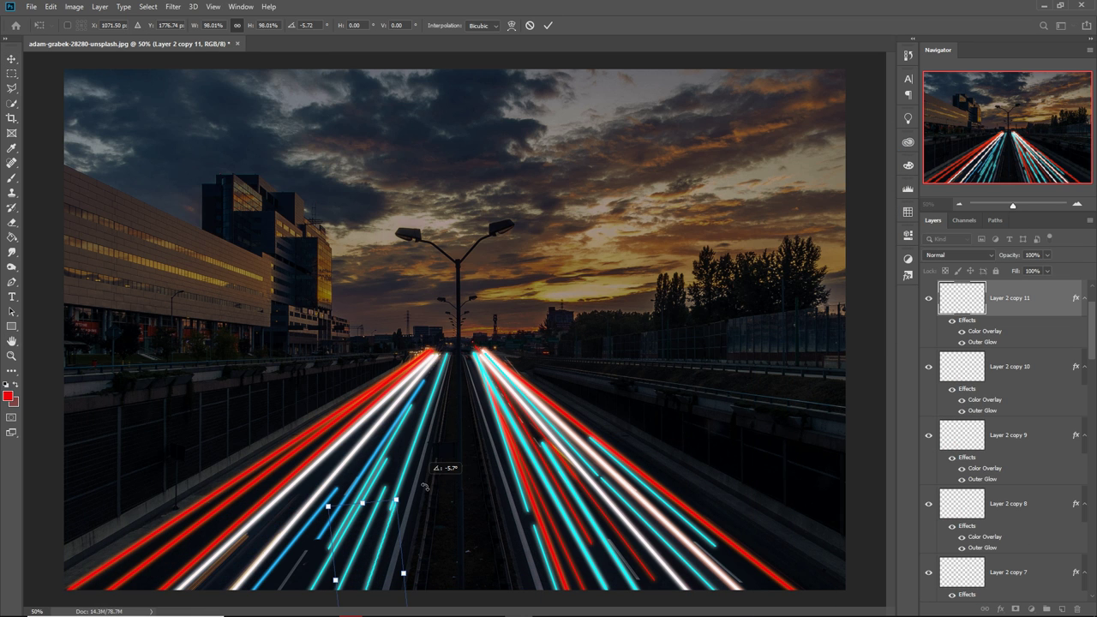
Rotate the short cyan trail Layer 2 copy 11 to -5.17° and apply the transform.
left_click_drag(424, 487, 426, 485)
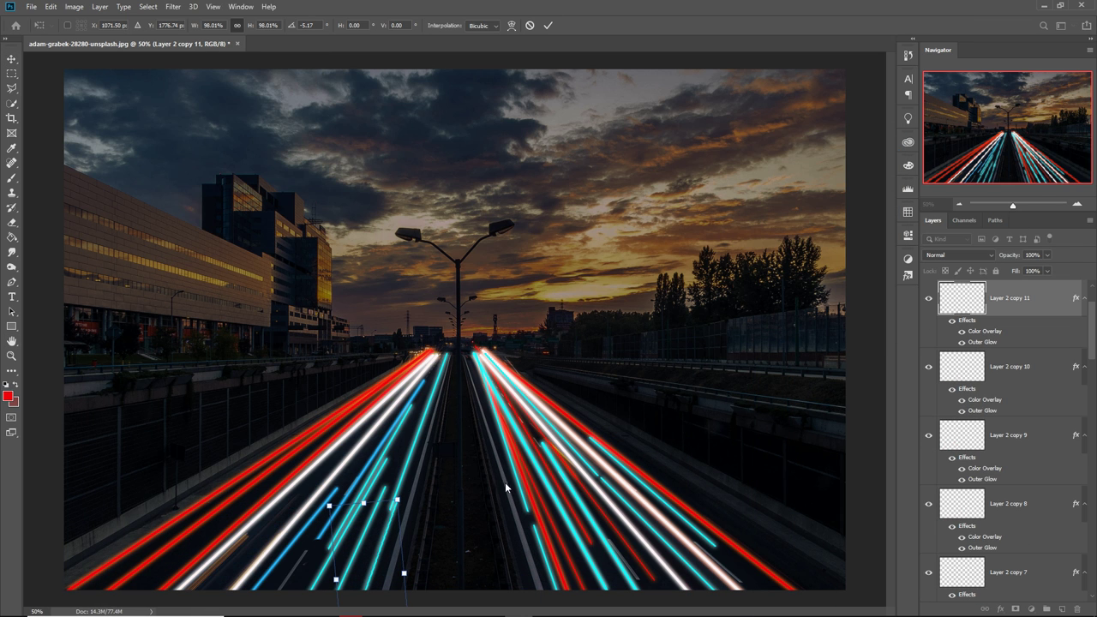
left_click(12, 58)
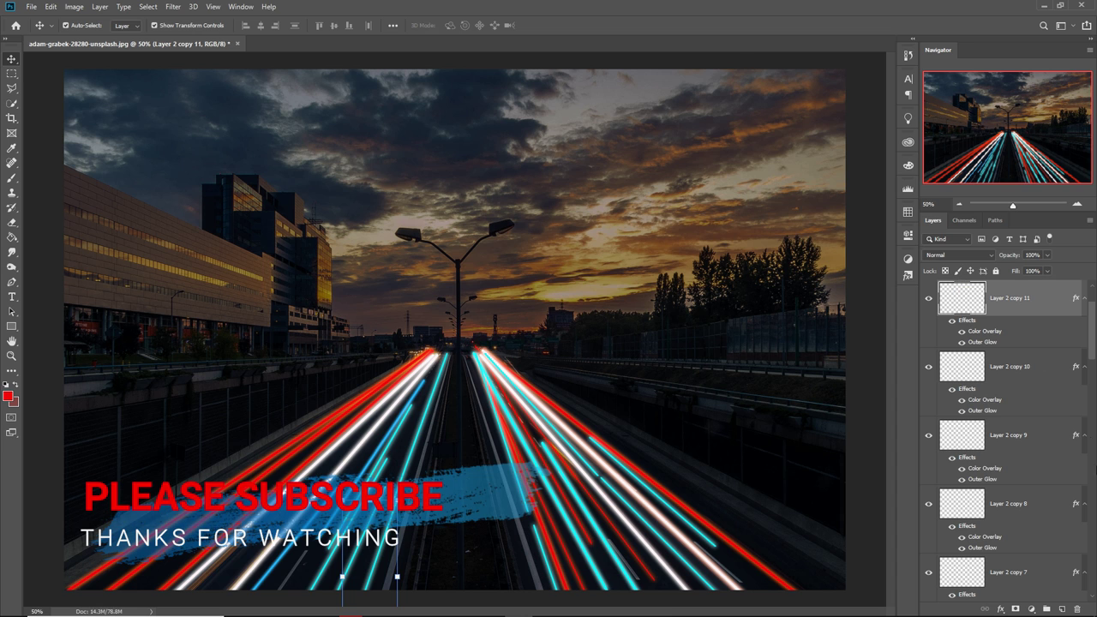
Create a new empty layer directly above the light layer, beneath all the trail layers.
scroll(1085, 446, "down", 10)
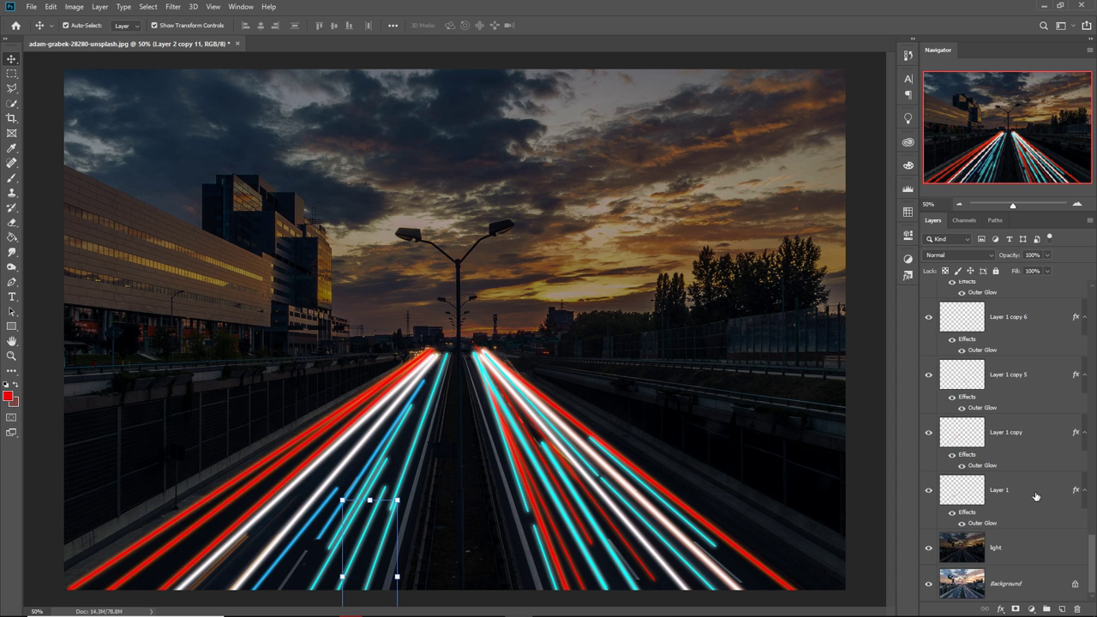
left_click(975, 543)
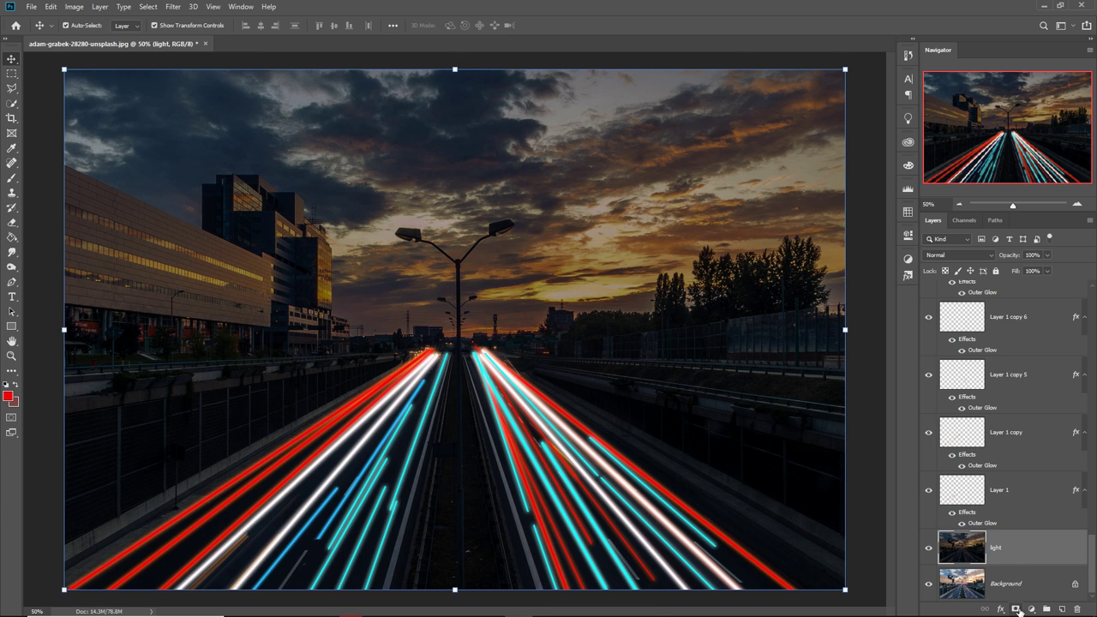
left_click(1063, 608)
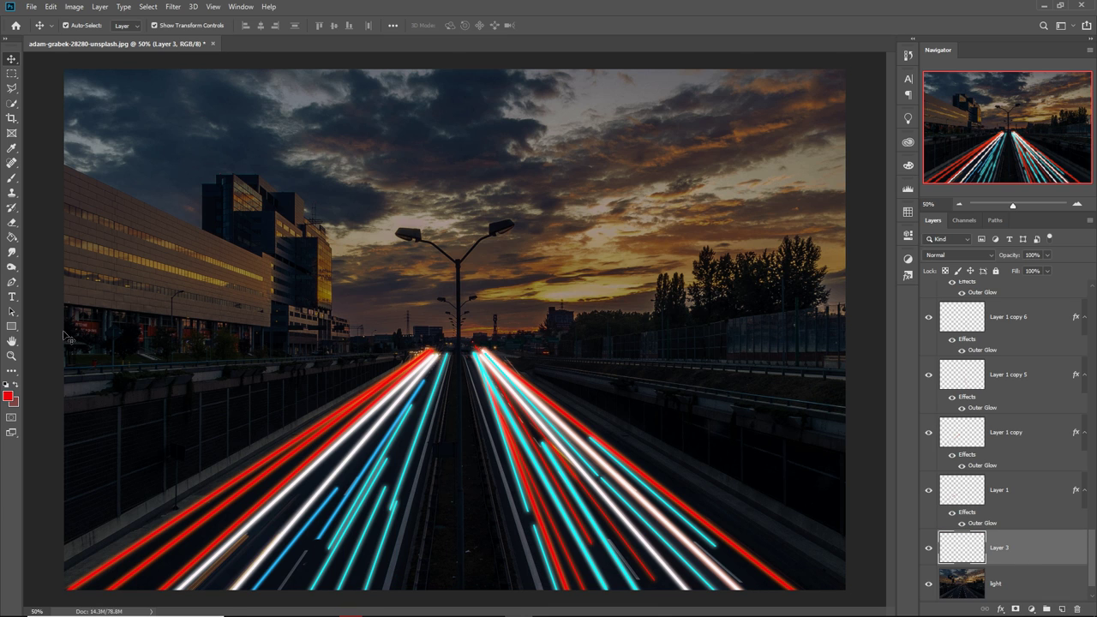
Set up a Soft Round brush at about 44 px and change Layer 3's blend mode to Overlay.
left_click(12, 179)
left_click(83, 25)
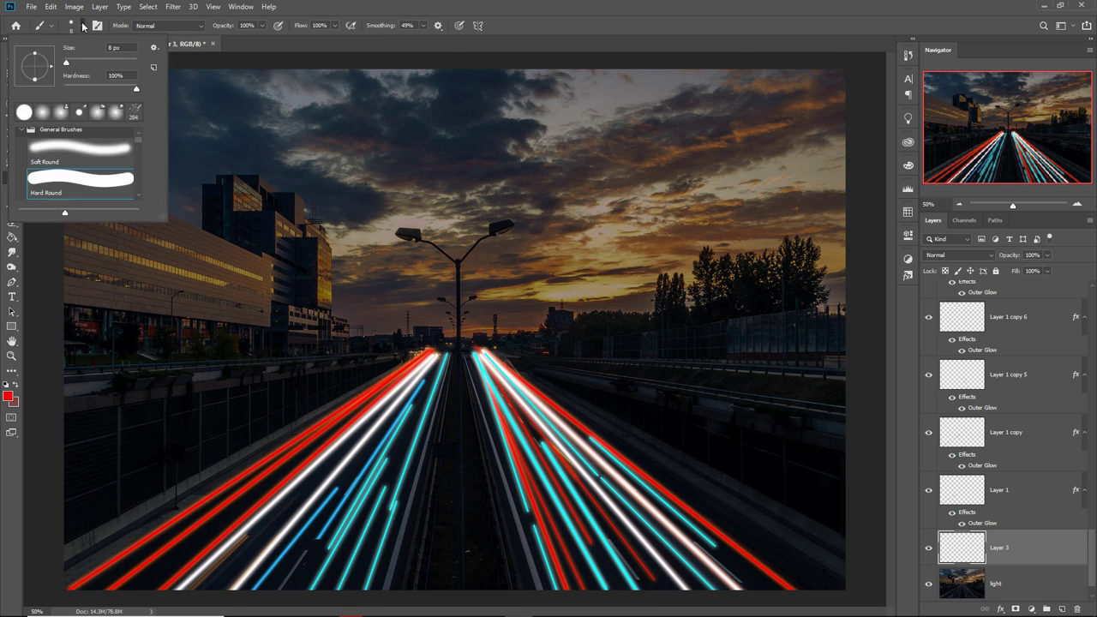
left_click(84, 154)
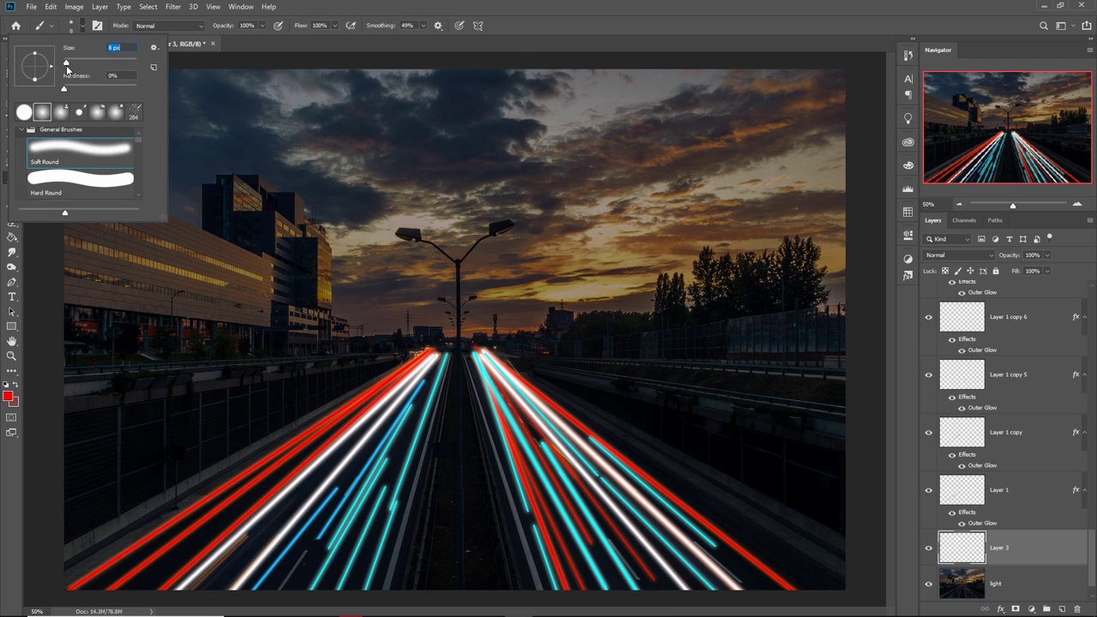
left_click_drag(66, 64, 79, 65)
left_click(487, 12)
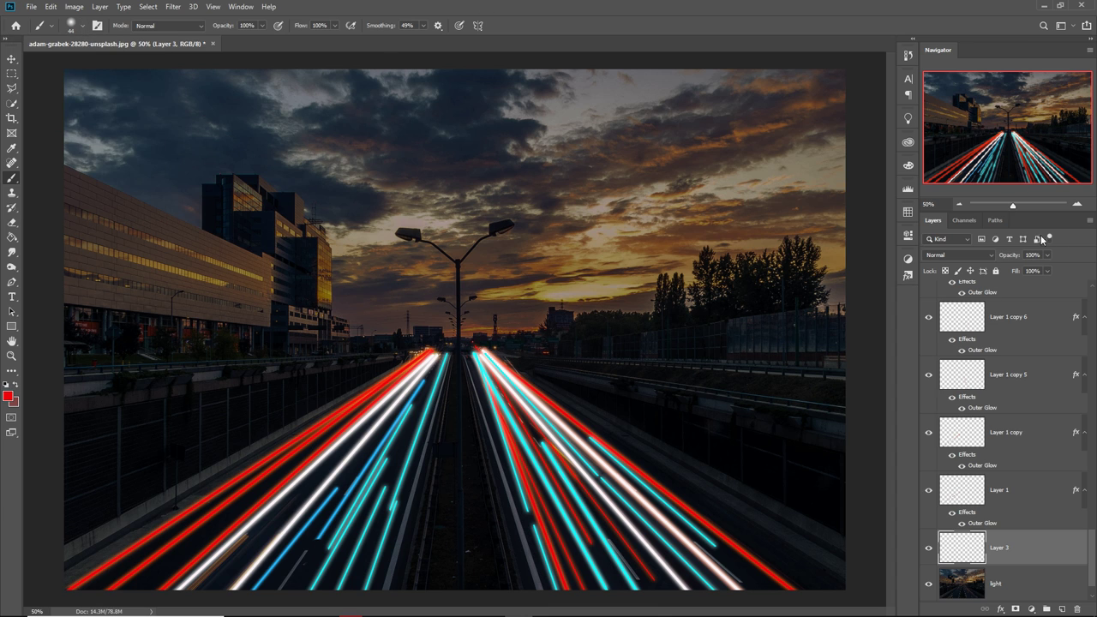
left_click(979, 256)
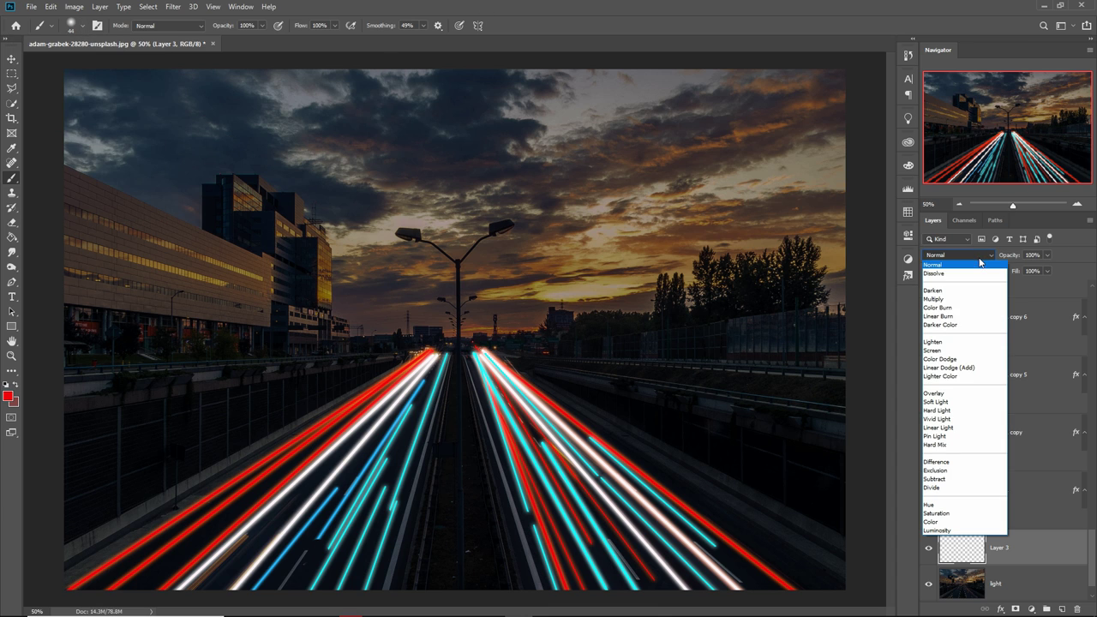
left_click(936, 394)
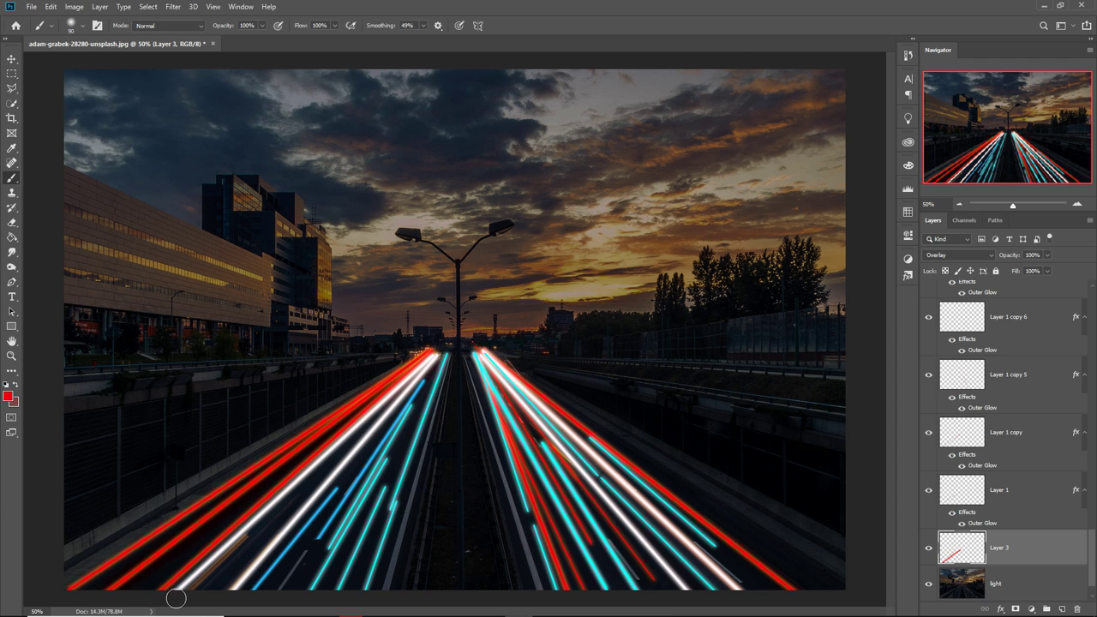
Set the foreground colour to fefcfc and paint over the road beneath the left carriageway's trails on Layer 3.
left_click(9, 396)
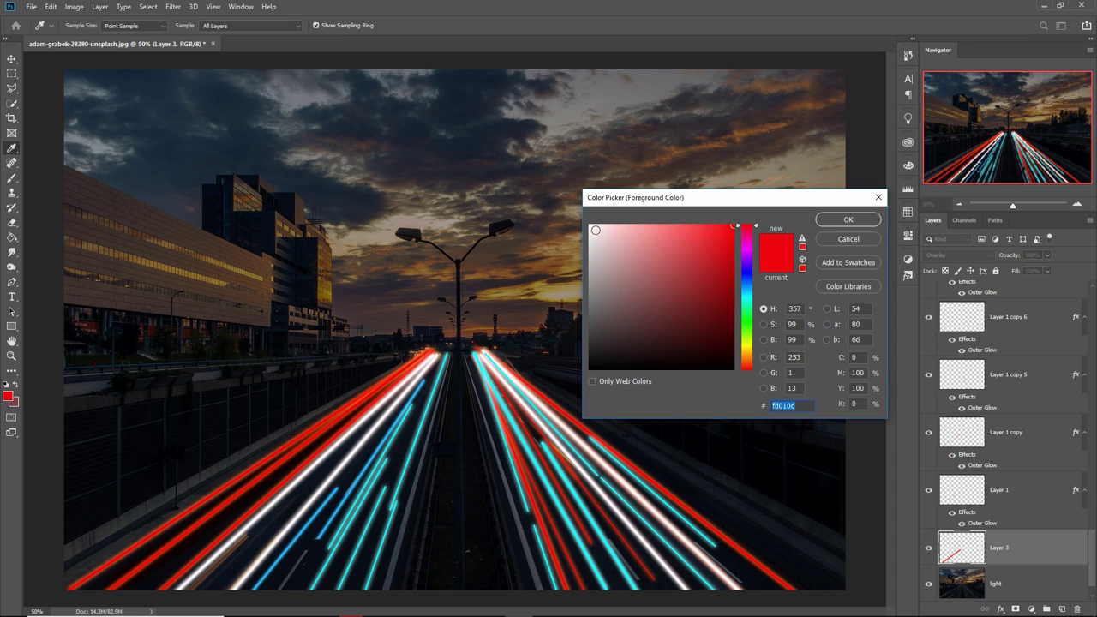
type("fefcfc")
left_click(846, 220)
key("b")
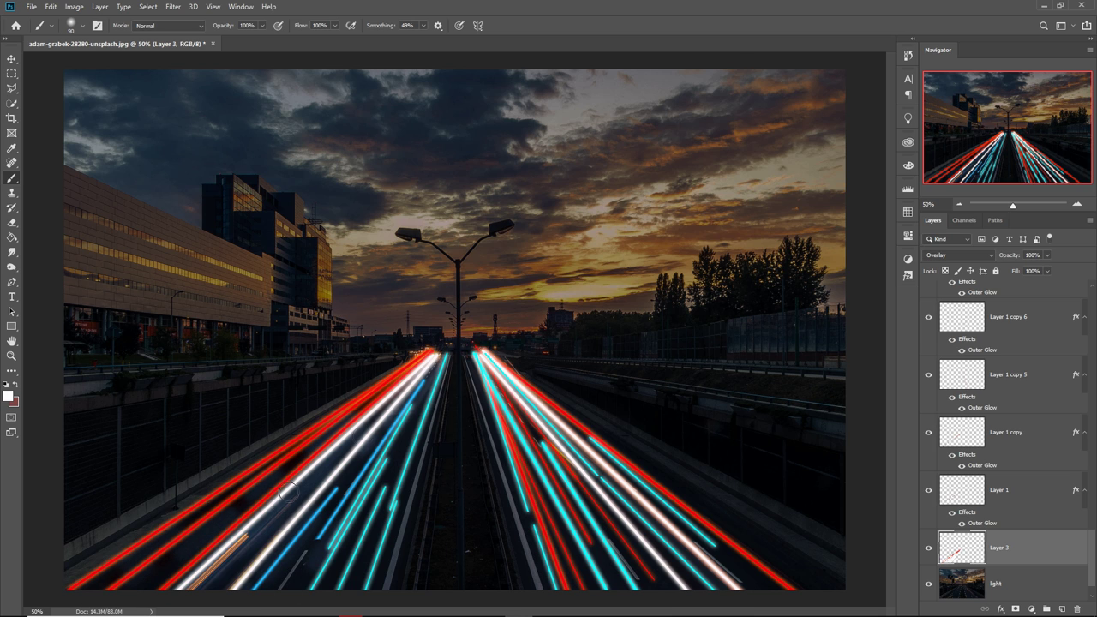
left_click_drag(293, 491, 199, 581)
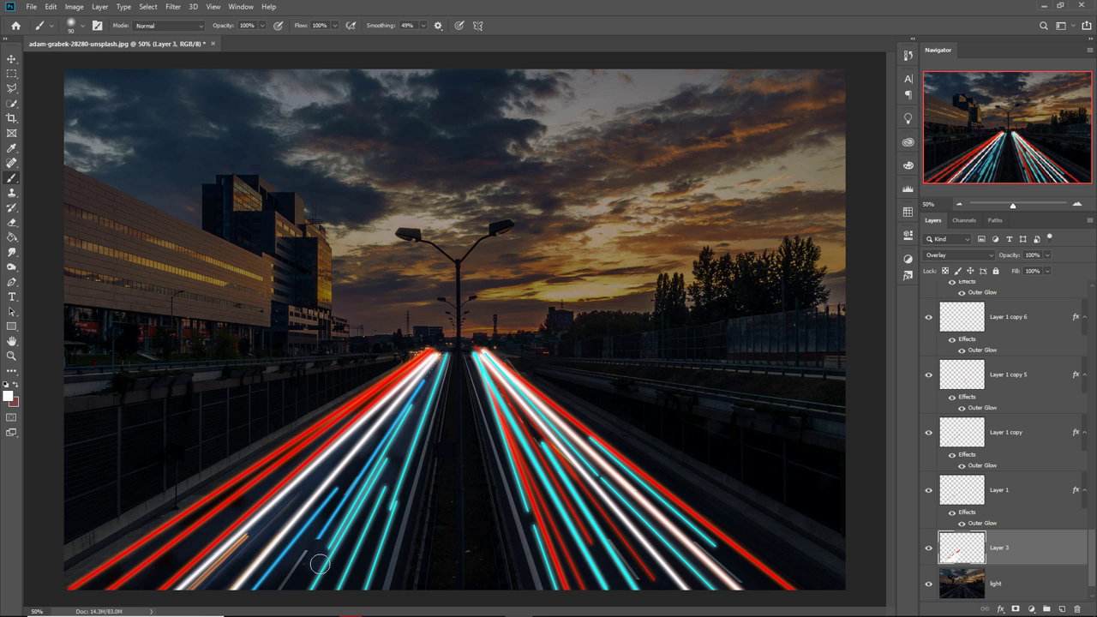
left_click_drag(292, 568, 306, 553)
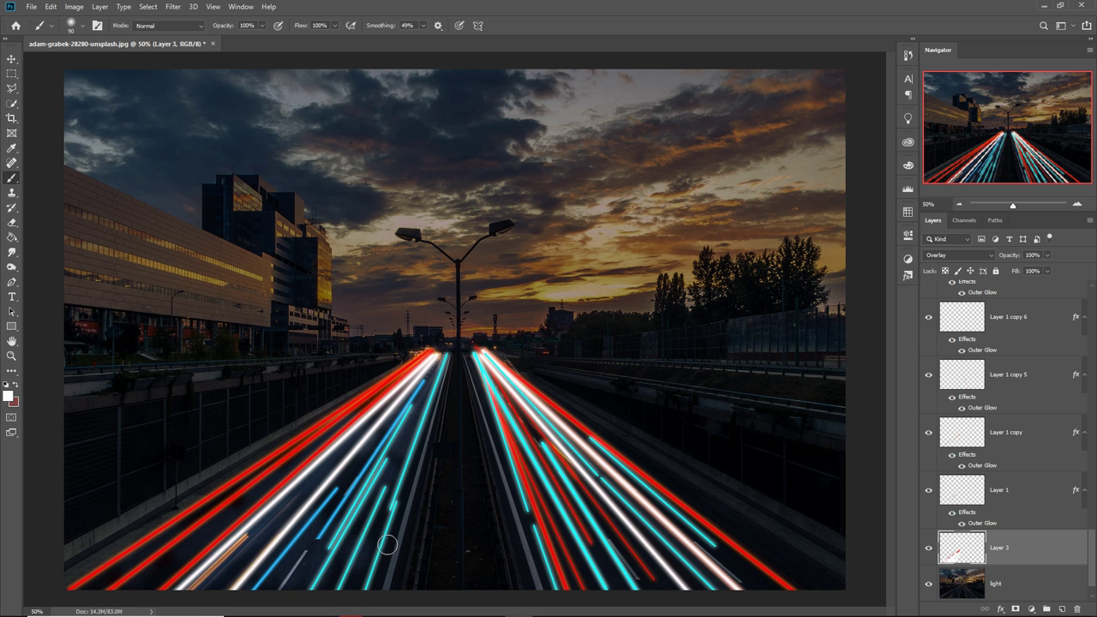
Paint white over the road surface between and beneath the right carriageway's trails on Layer 3.
mouse_move(484, 360)
left_mouse_down()
mouse_move(542, 560)
mouse_move(532, 462)
mouse_move(570, 568)
mouse_move(548, 471)
left_mouse_up()
left_click_drag(532, 420, 559, 480)
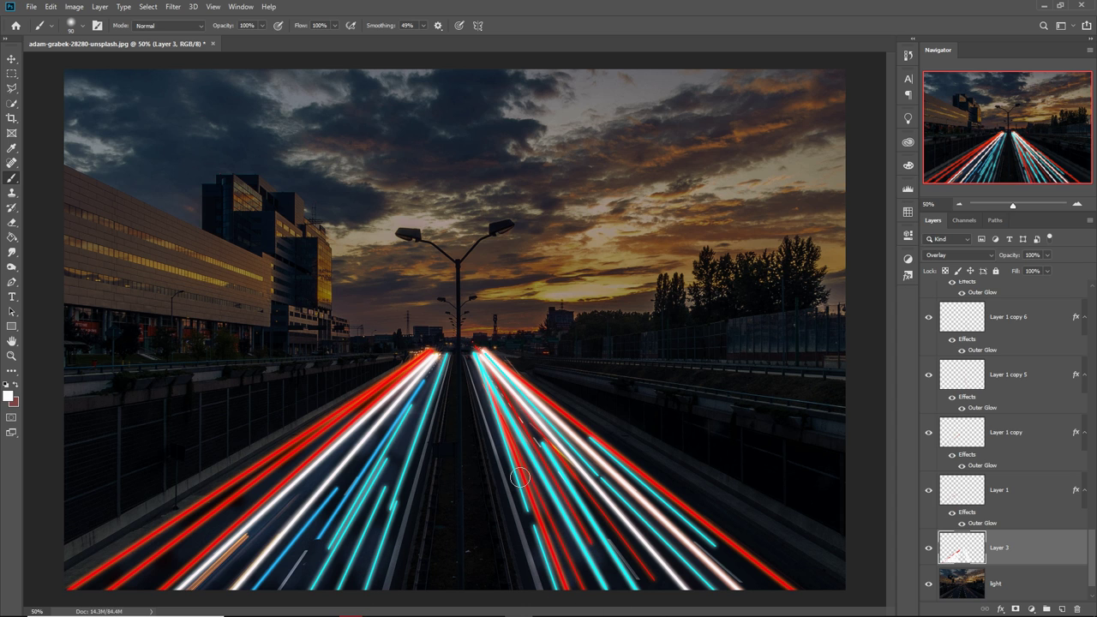
left_click_drag(604, 536, 636, 575)
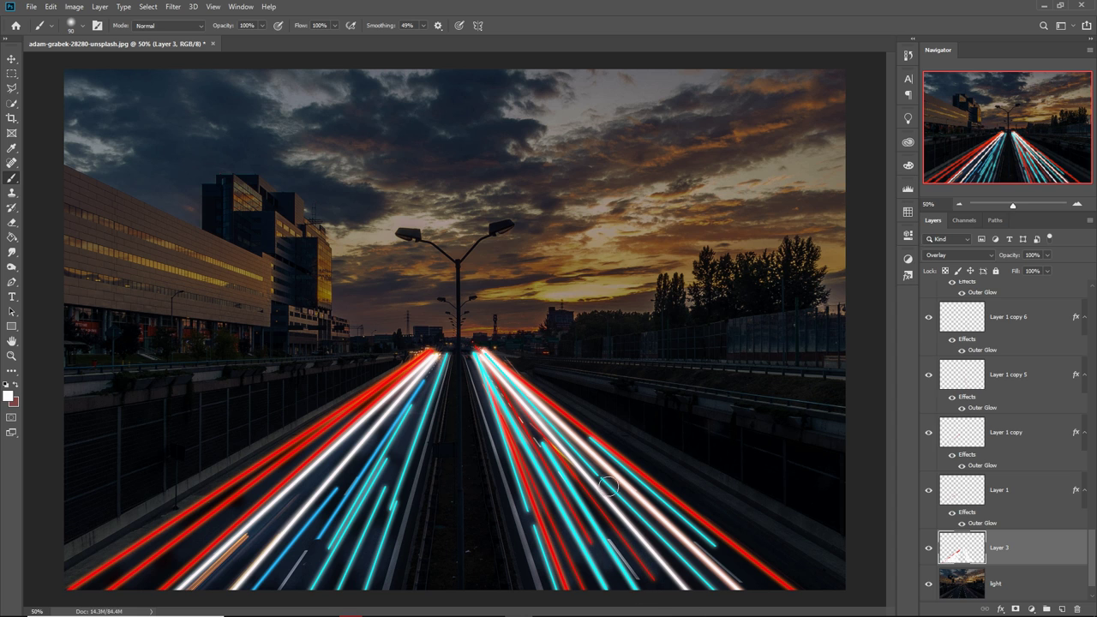
left_click_drag(604, 481, 656, 522)
mouse_move(593, 435)
left_mouse_down()
mouse_move(755, 582)
mouse_move(733, 554)
left_mouse_up()
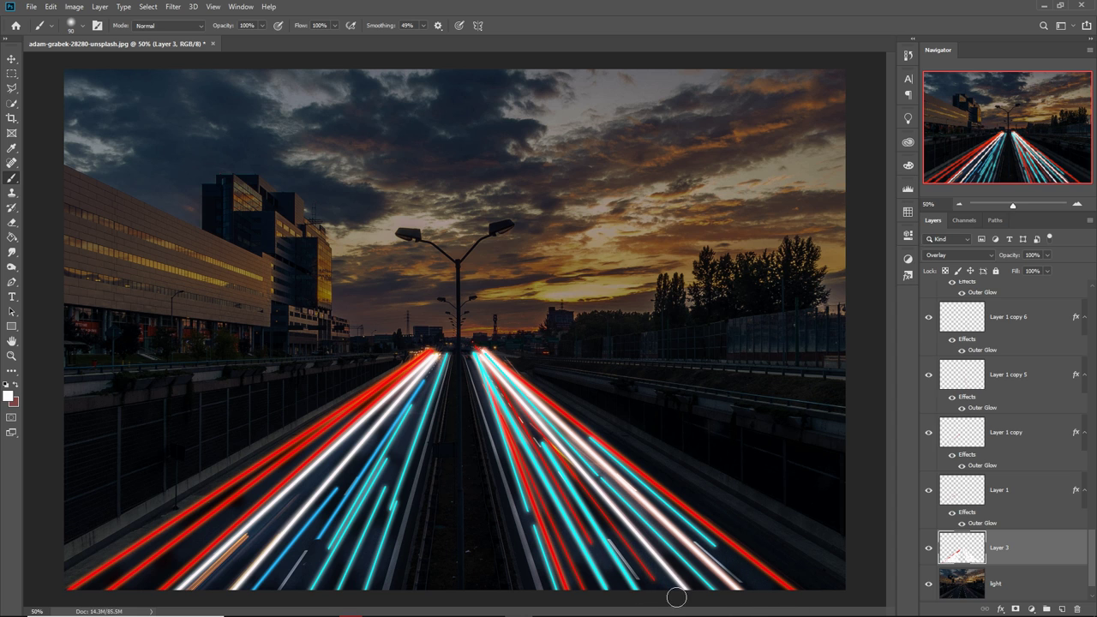
Duplicate the painted Overlay layer, Layer 3, to intensify the road glow.
left_click(11, 58)
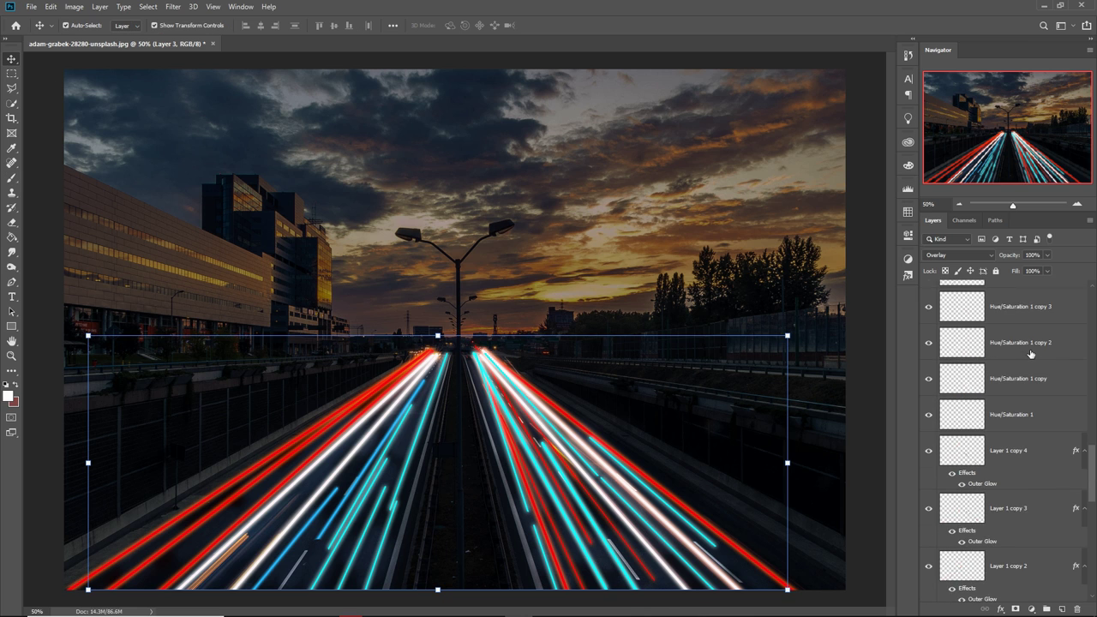
scroll(1044, 474, "down", 2)
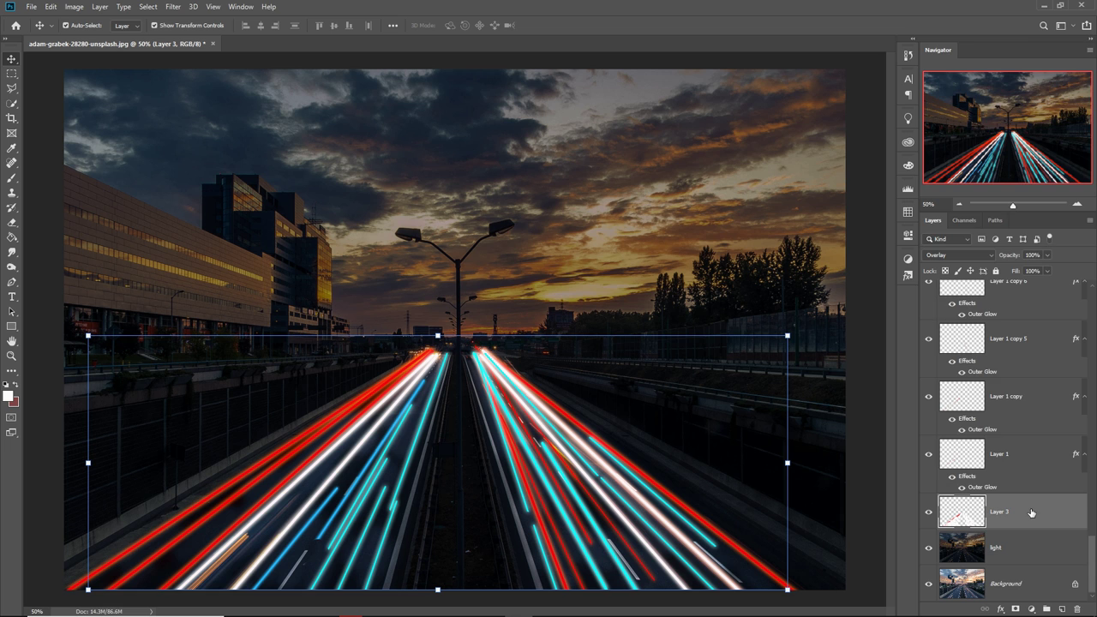
right_click(1026, 507)
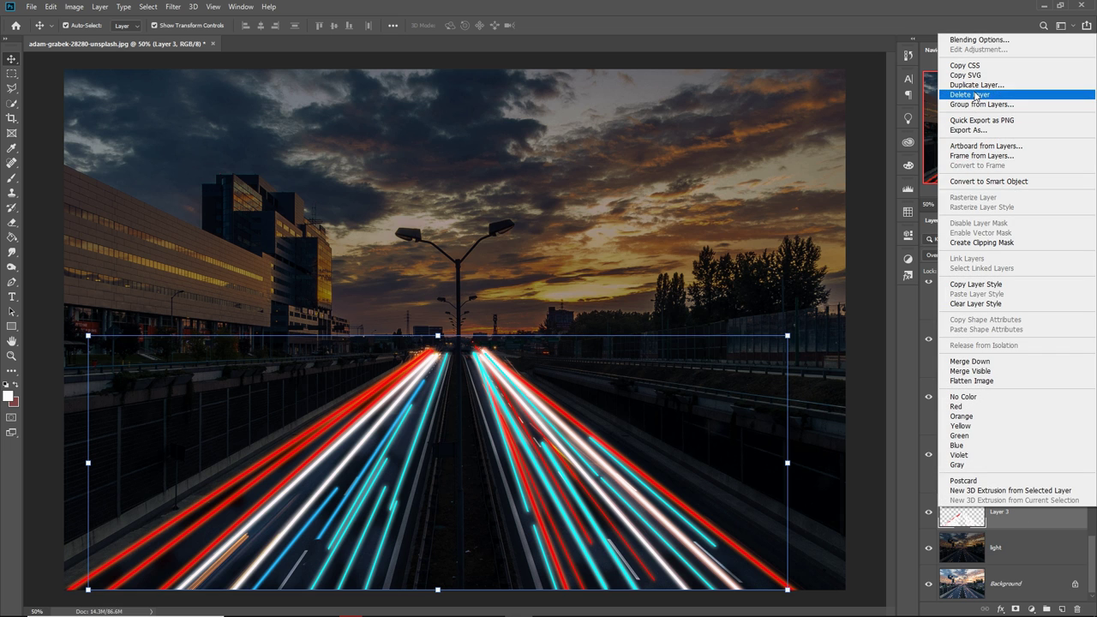
left_click(975, 86)
left_click(649, 176)
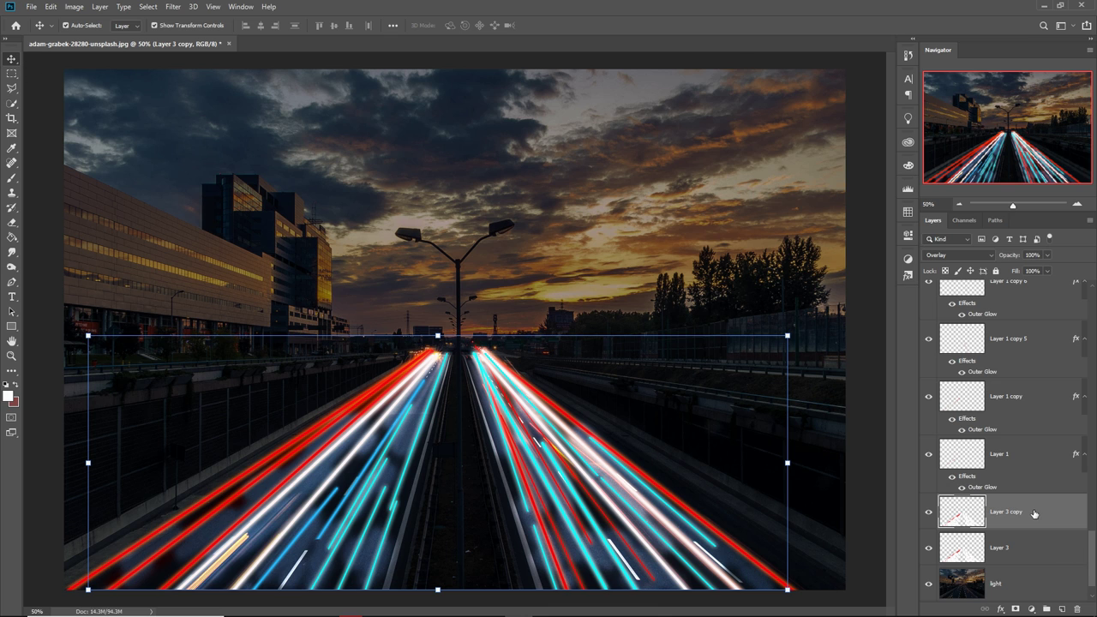
Apply a Motion Blur to Layer 3 copy with an angle of 43° and a distance of 96 pixels.
left_click(173, 6)
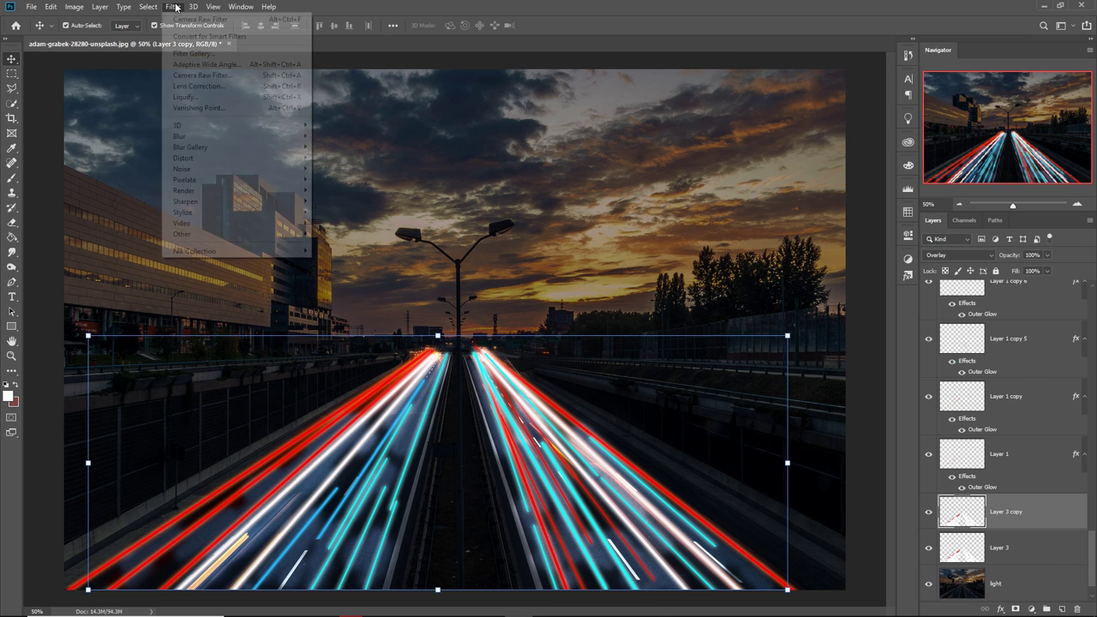
mouse_move(183, 137)
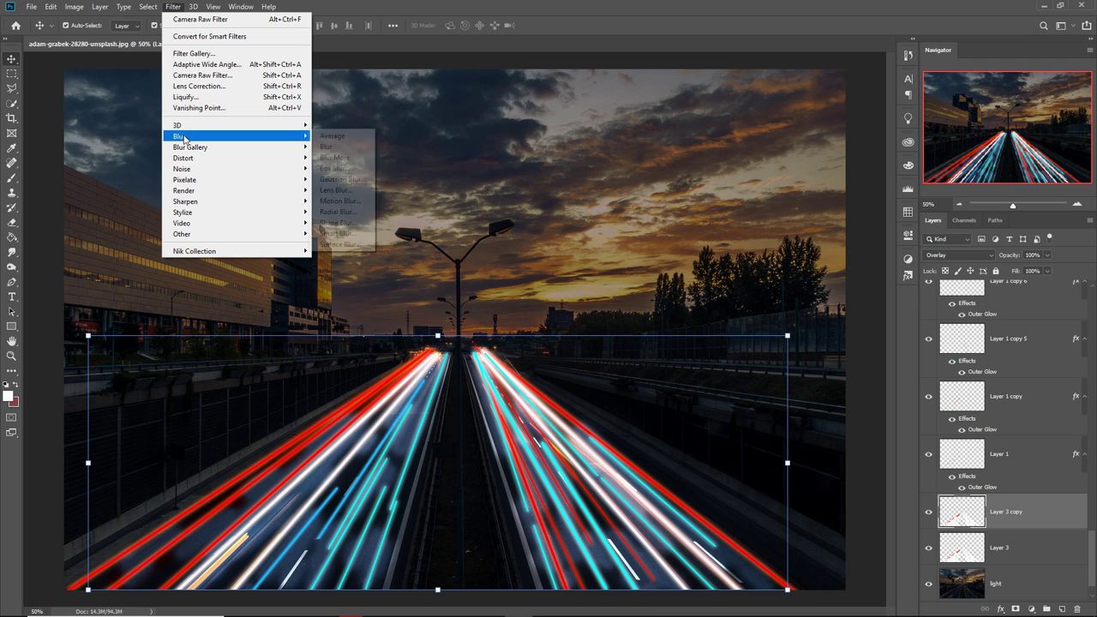
left_click(338, 201)
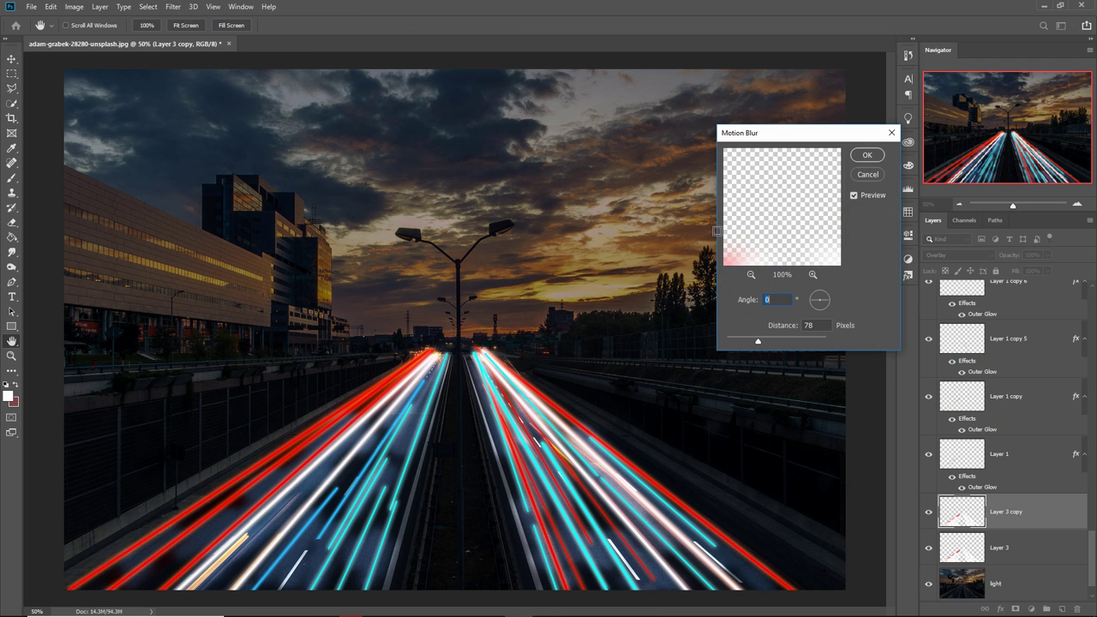
left_click_drag(826, 299, 820, 292)
left_click(765, 341)
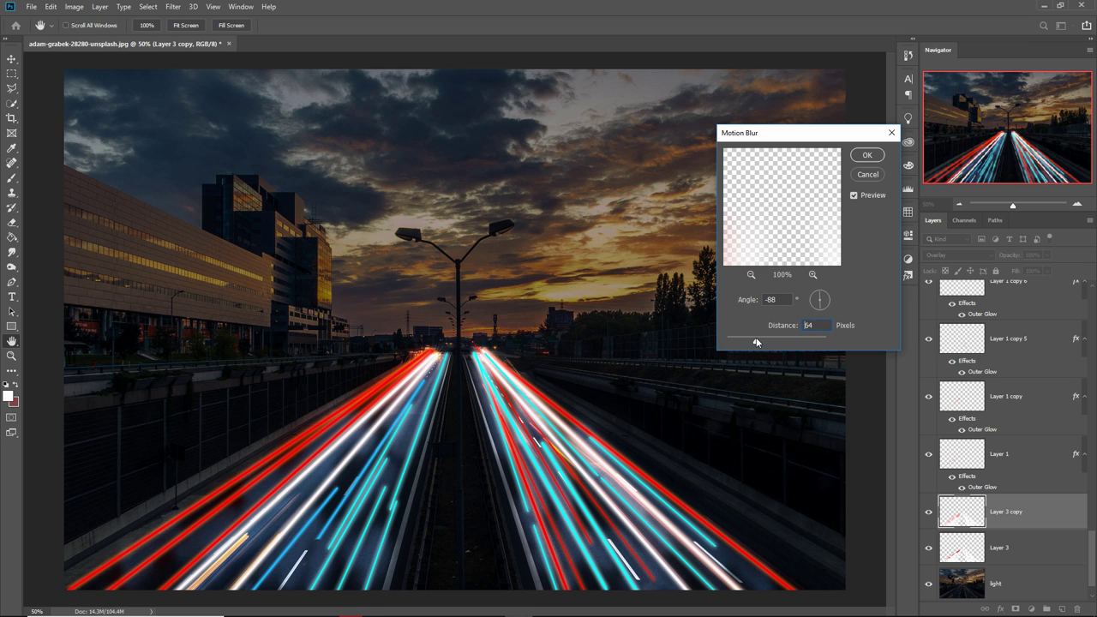
left_click_drag(756, 342, 769, 343)
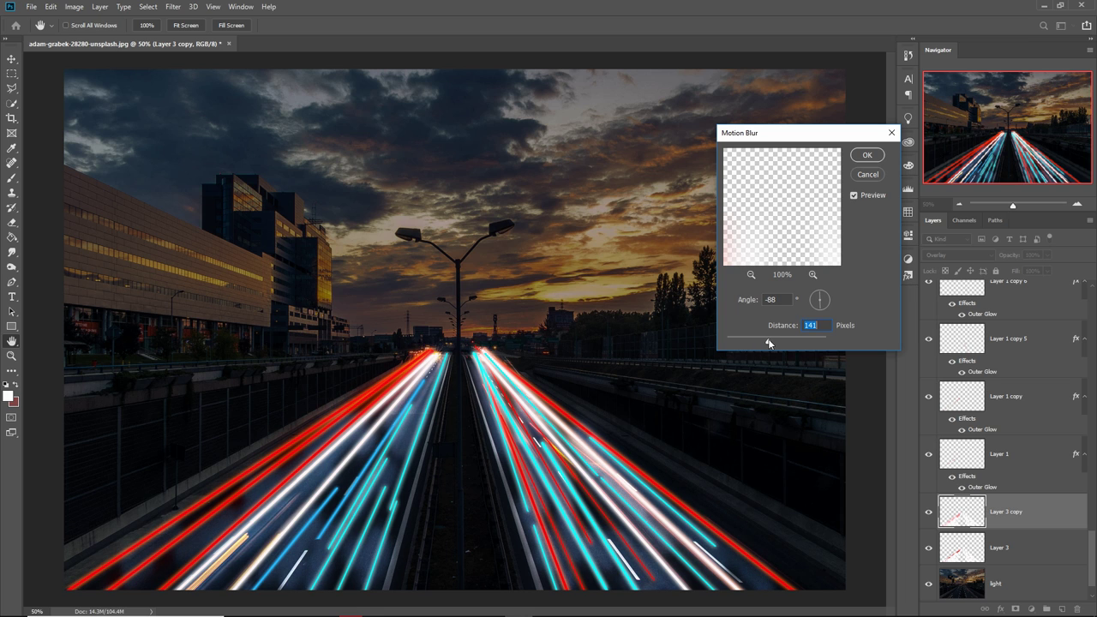
left_click(823, 297)
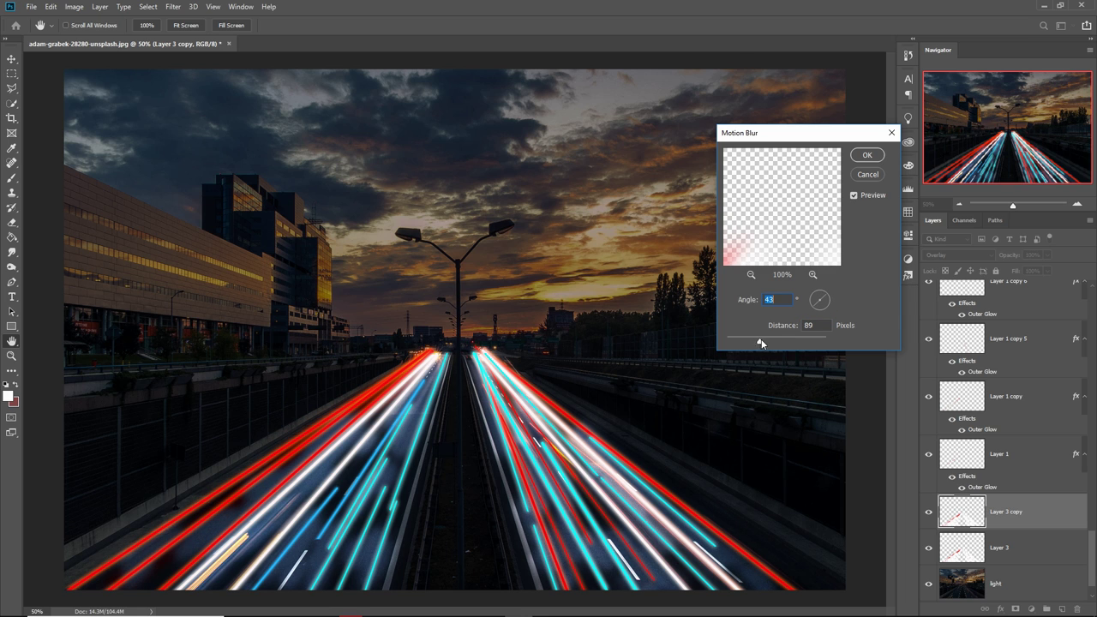
mouse_move(760, 343)
left_mouse_down()
mouse_move(801, 339)
mouse_move(765, 342)
left_mouse_up()
left_click(867, 154)
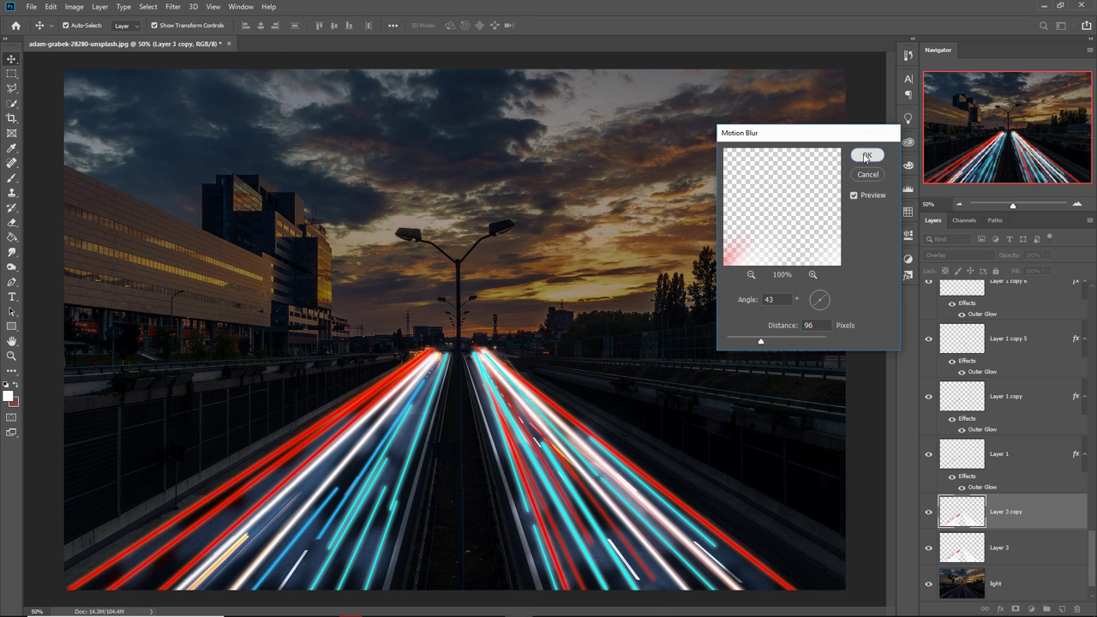
Duplicate the blurred Layer 3 copy and reduce the new layer's fill to 22%.
right_click(1021, 514)
left_click(976, 90)
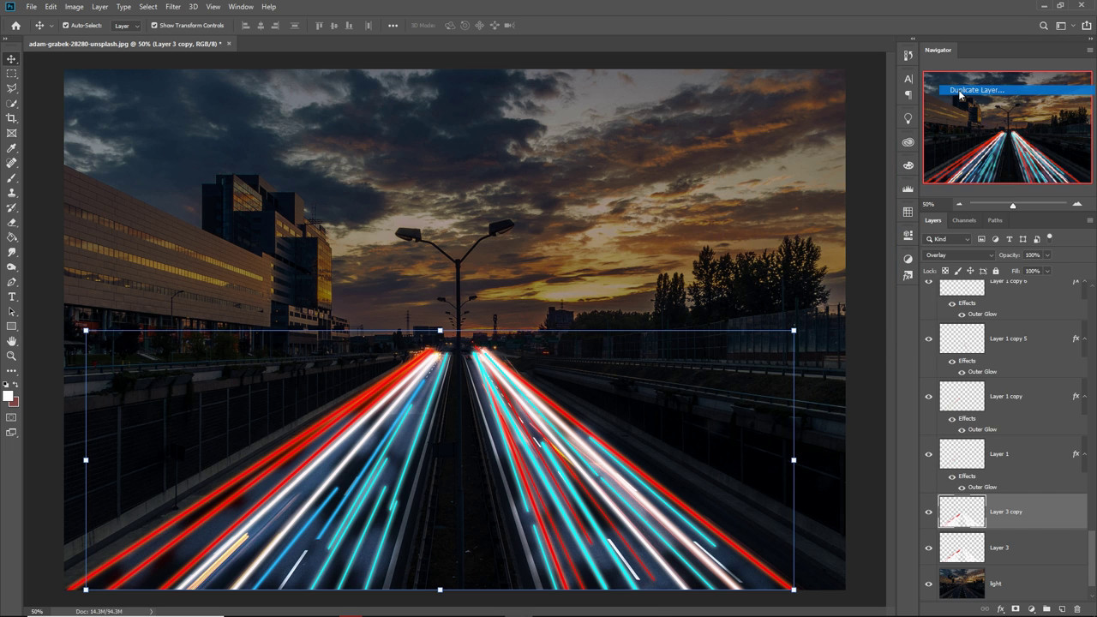
left_click(644, 169)
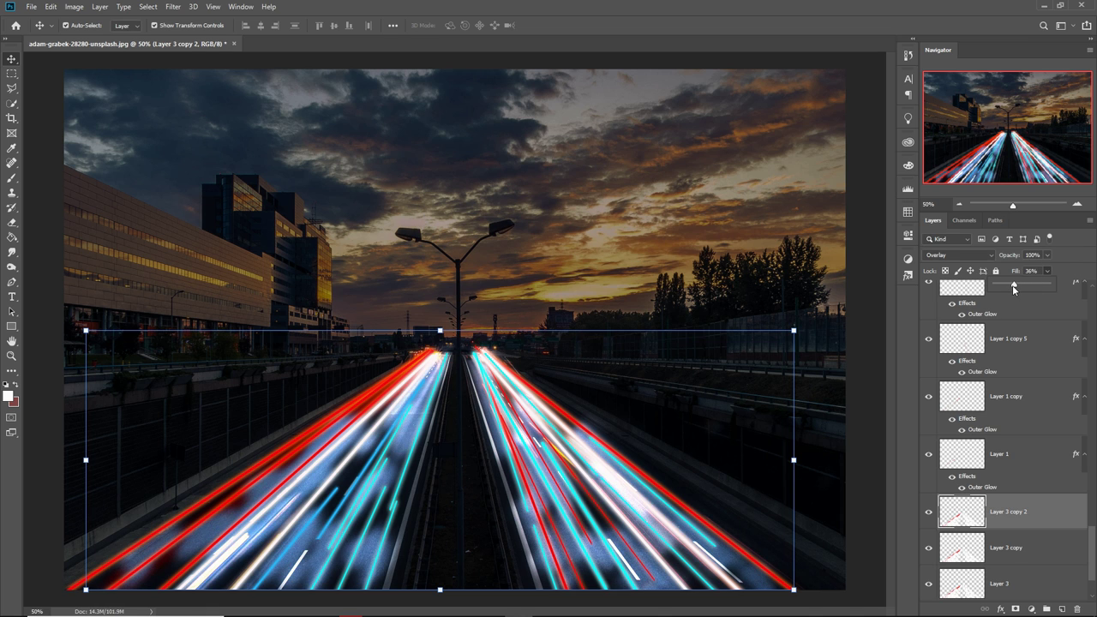
left_click_drag(1013, 289, 1006, 289)
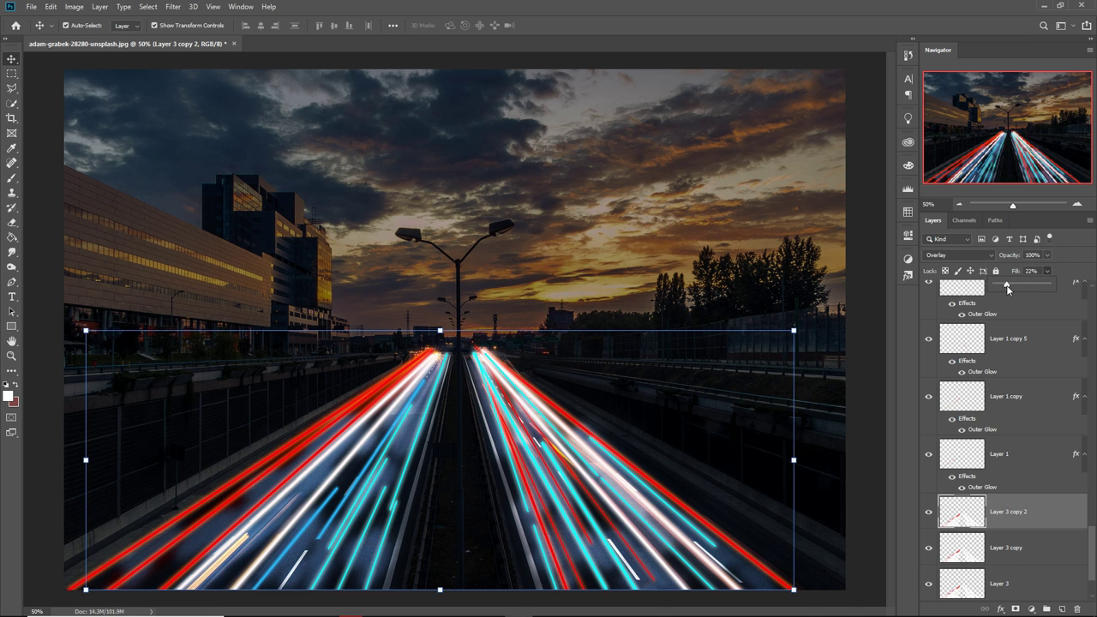
Scale Layer 3 copy 2 down to 88.79% with its lower edge kept in place and apply the transform.
left_click(1015, 513)
left_click_drag(447, 332, 455, 364)
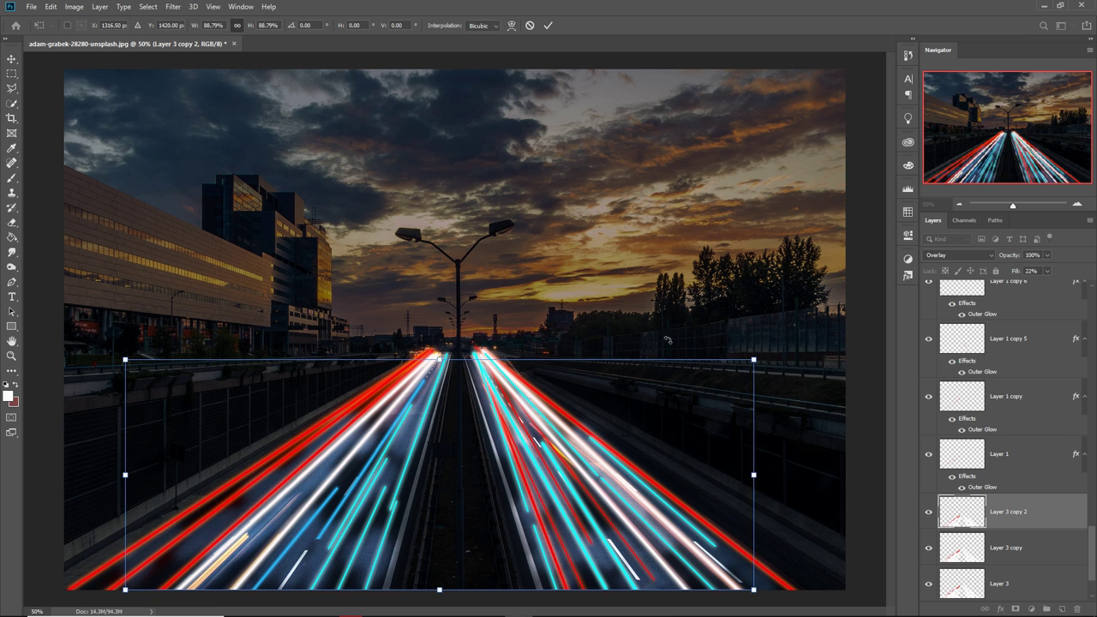
key("Return")
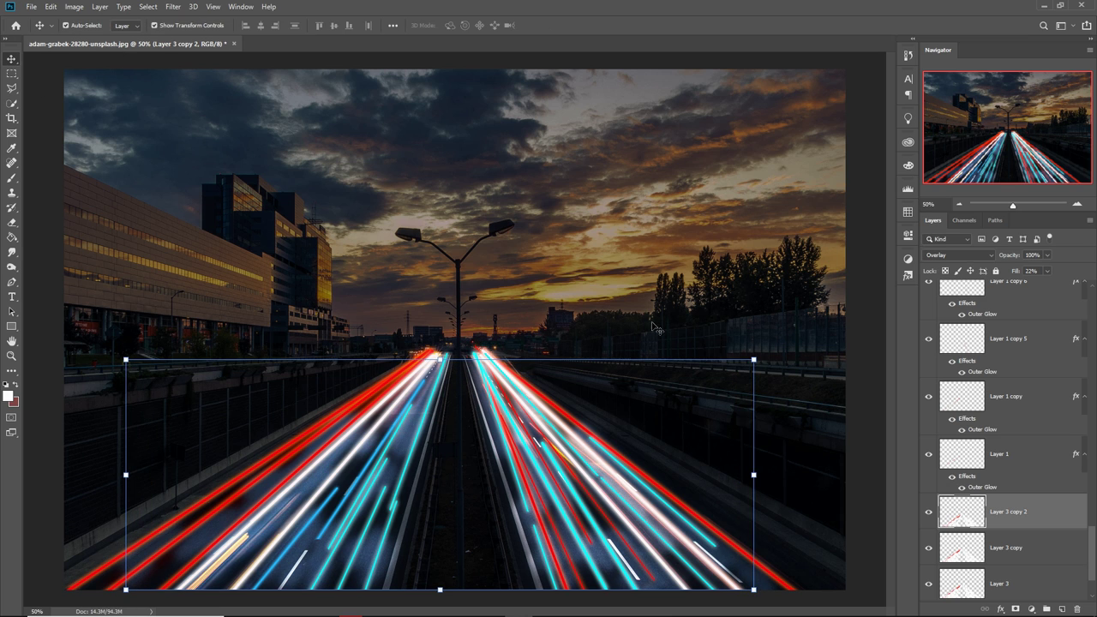
Merge all the light trail layers, from Layer 2 copy down to Layer 1, into a single layer.
scroll(1012, 455, "up", 10)
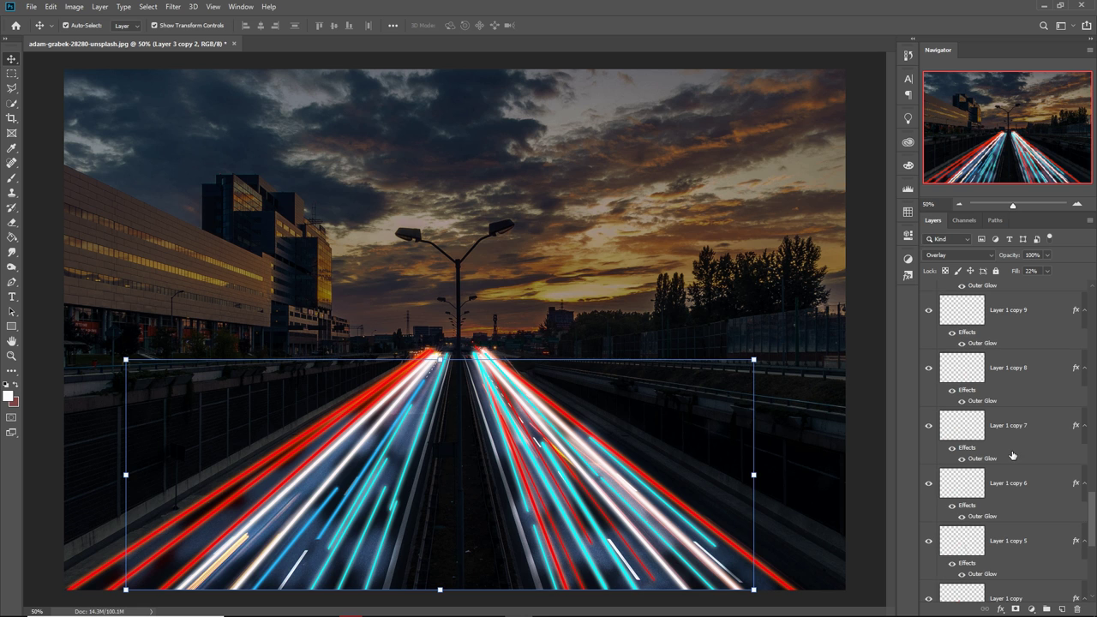
scroll(1012, 455, "up", 5)
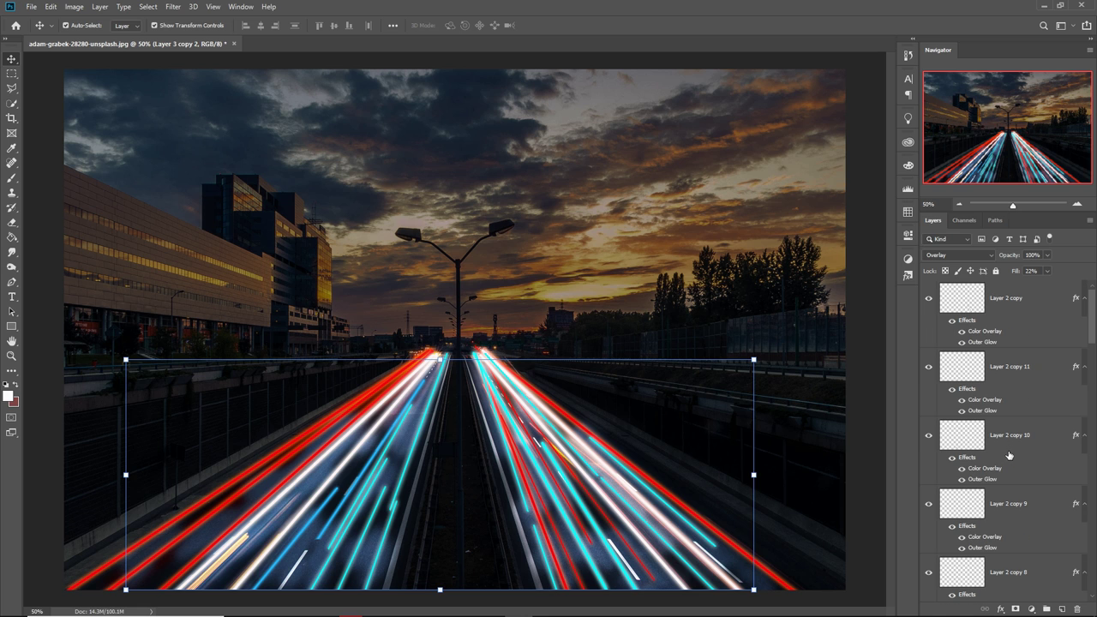
left_click(1009, 300)
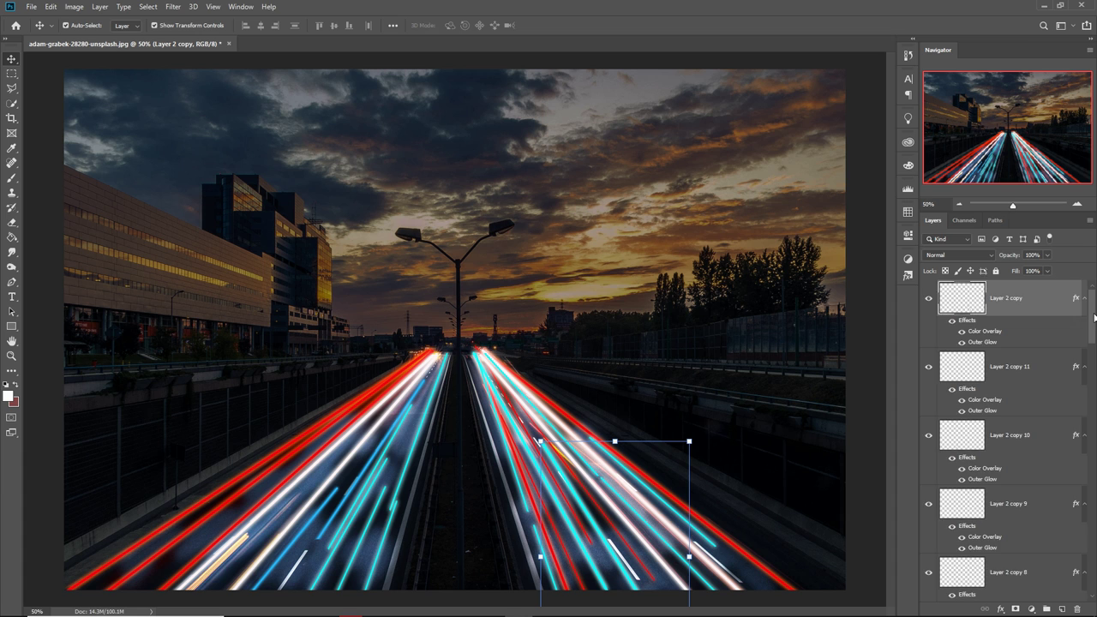
scroll(1093, 317, "down", 15)
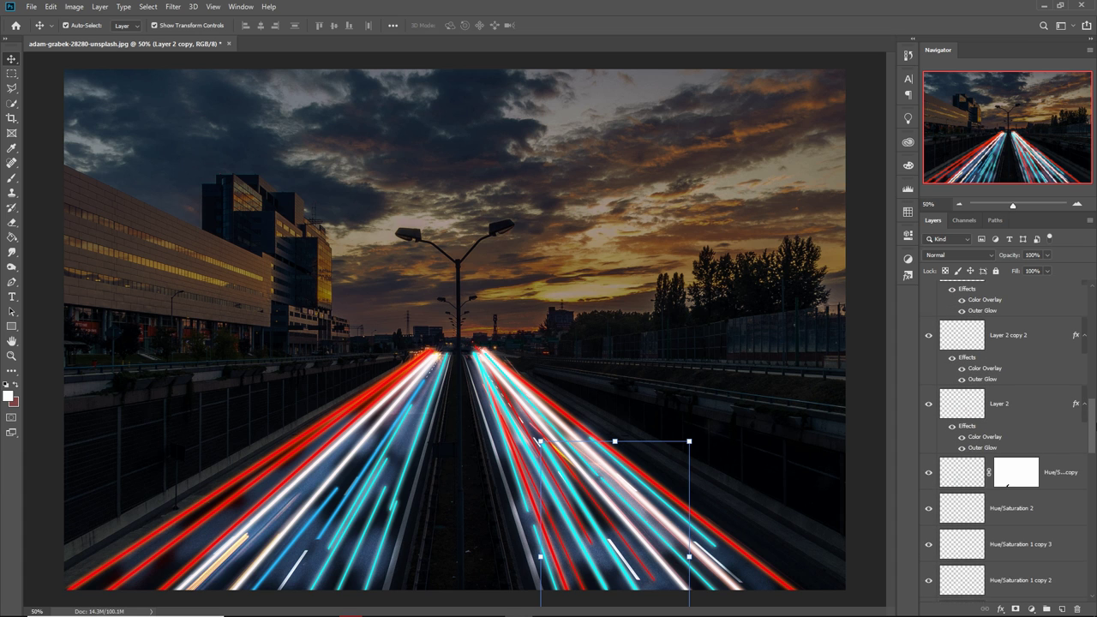
scroll(1008, 440, "down", 10)
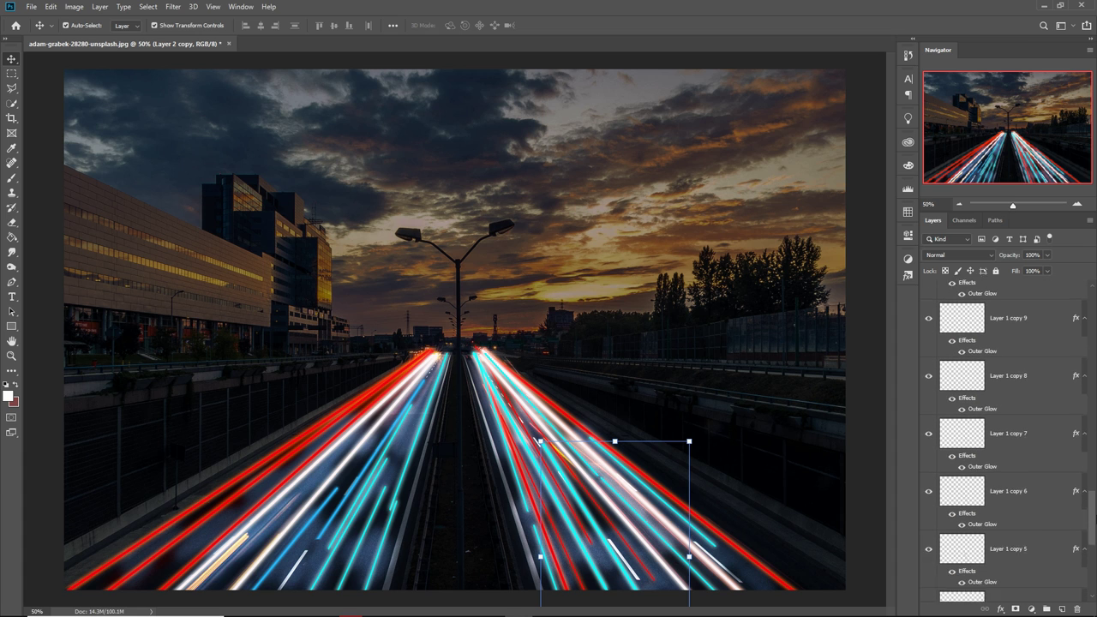
scroll(1007, 440, "down", 10)
left_click(1016, 382, "shift")
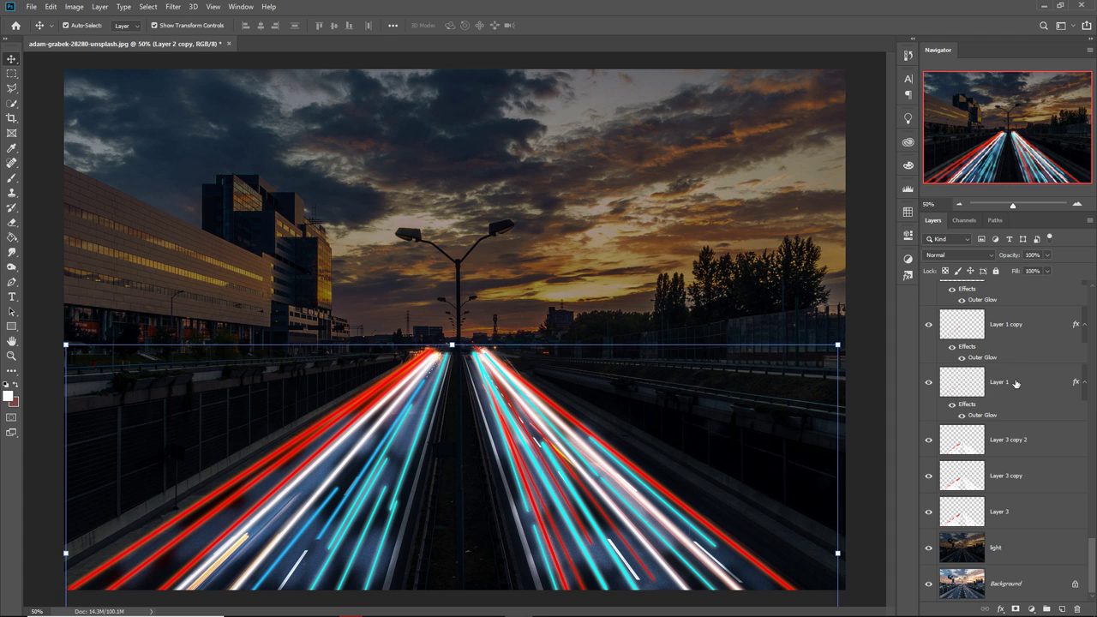
right_click(1016, 332)
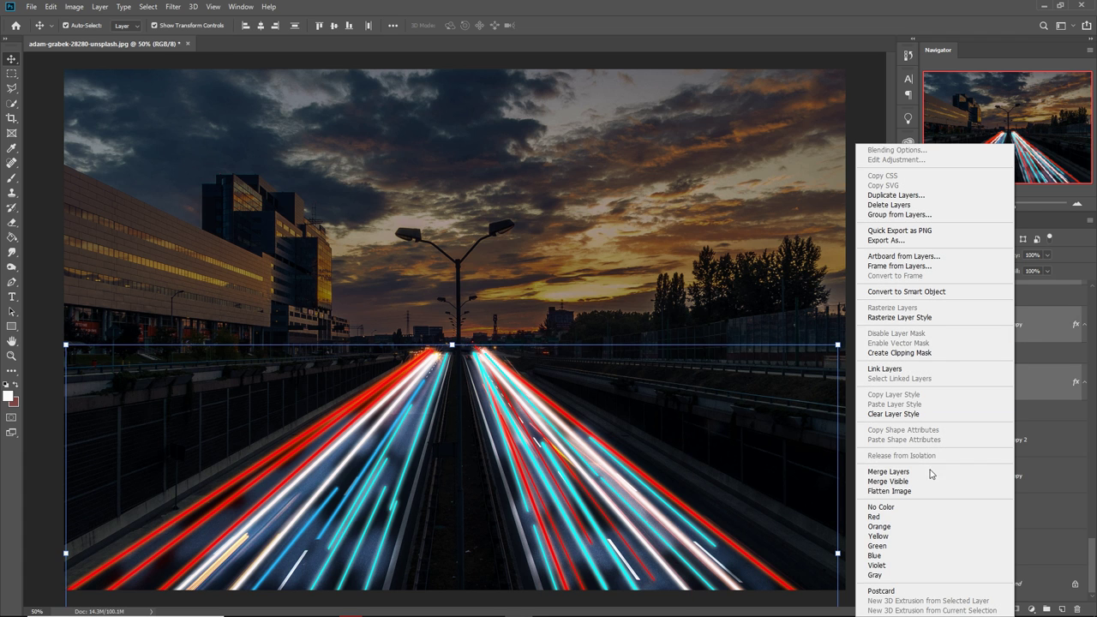
left_click(922, 473)
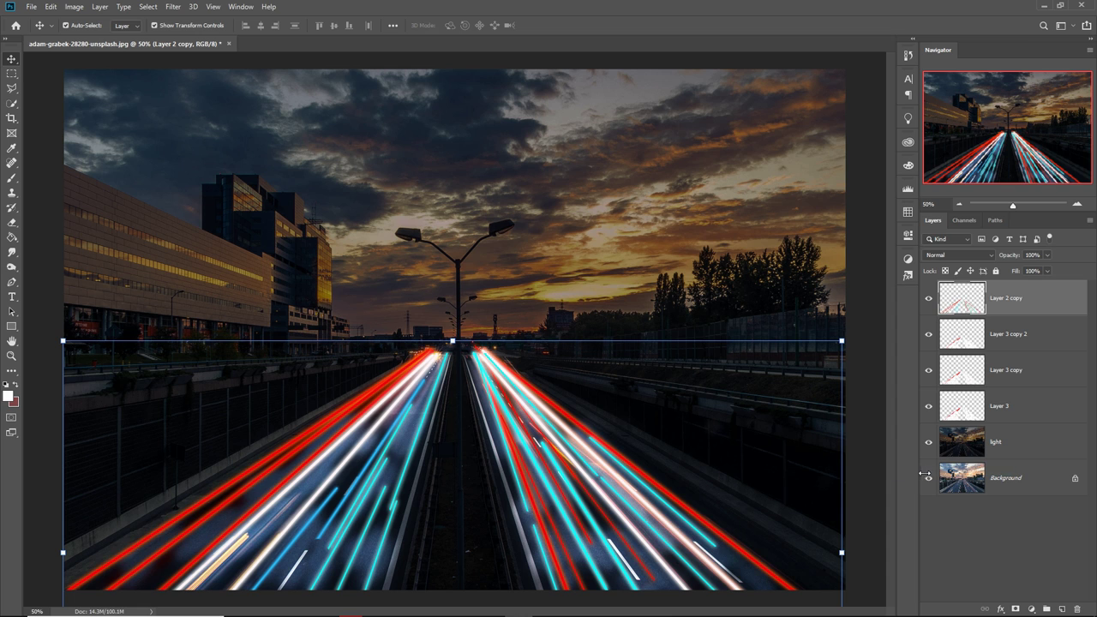
With the merged trails temporarily hidden, paint white over the dark patches of both carriageways on the Overlay Layer 3.
left_click(929, 298)
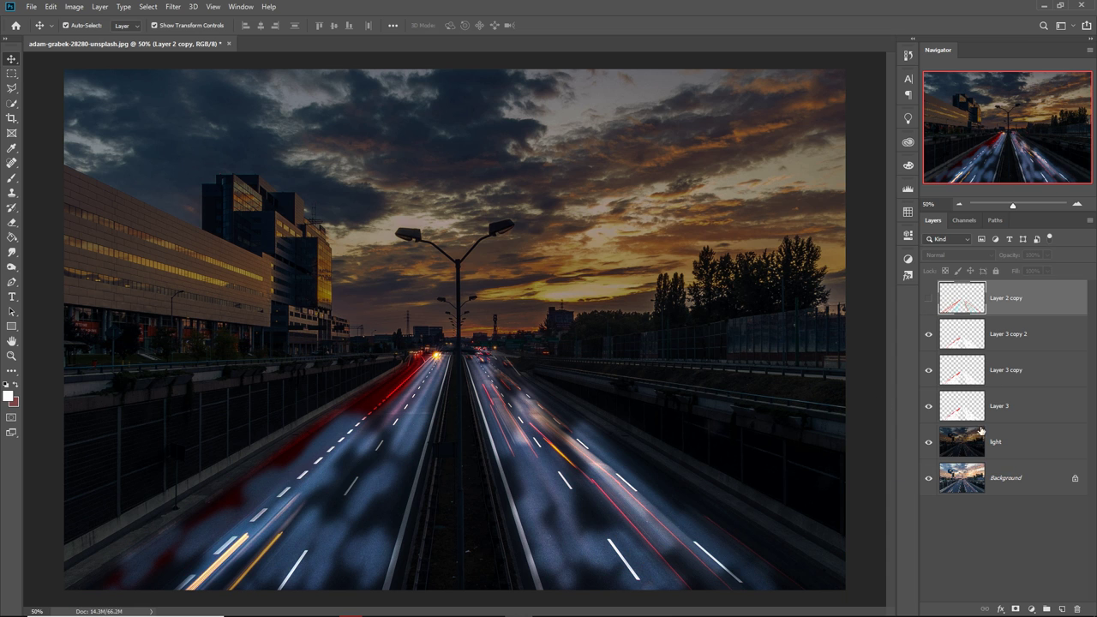
left_click(973, 415)
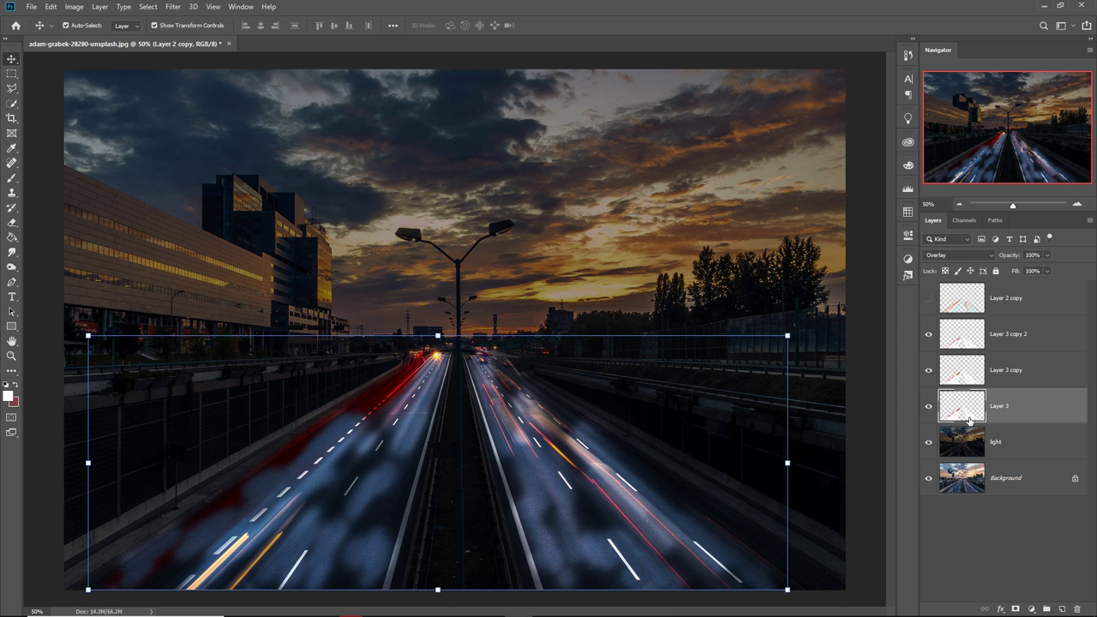
left_click(11, 179)
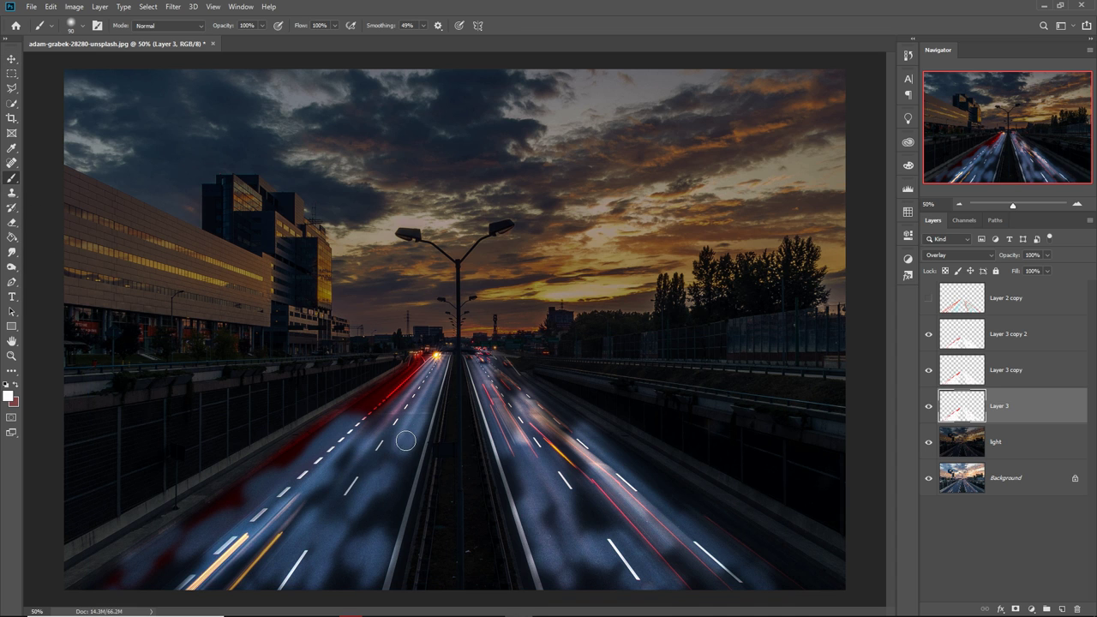
left_click_drag(310, 527, 335, 489)
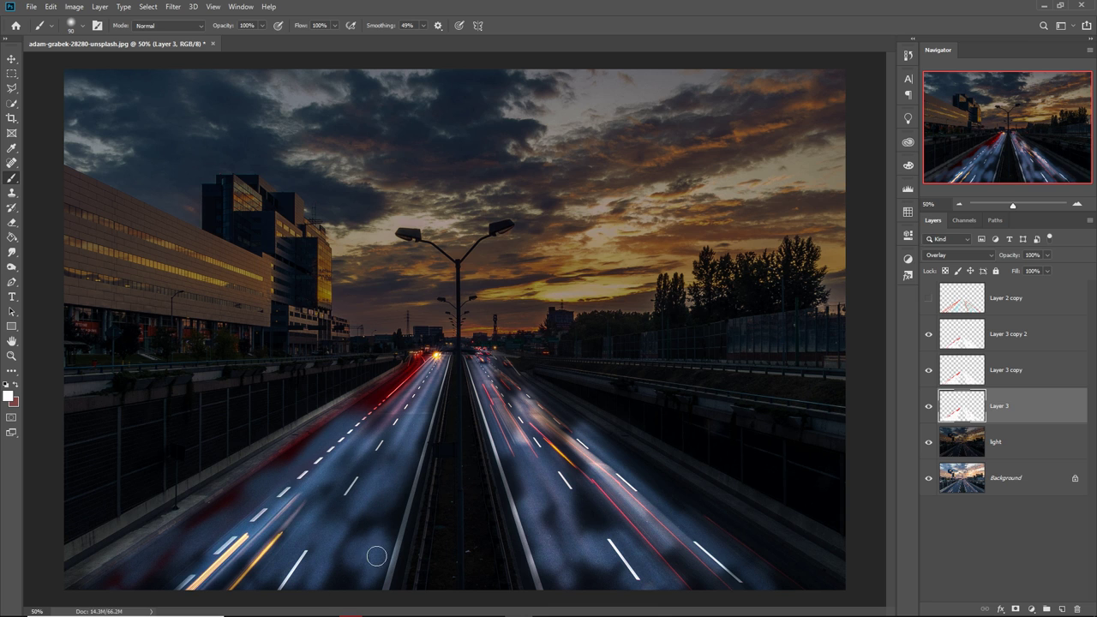
mouse_move(376, 557)
left_mouse_down()
mouse_move(415, 473)
mouse_move(359, 587)
mouse_move(385, 520)
left_mouse_up()
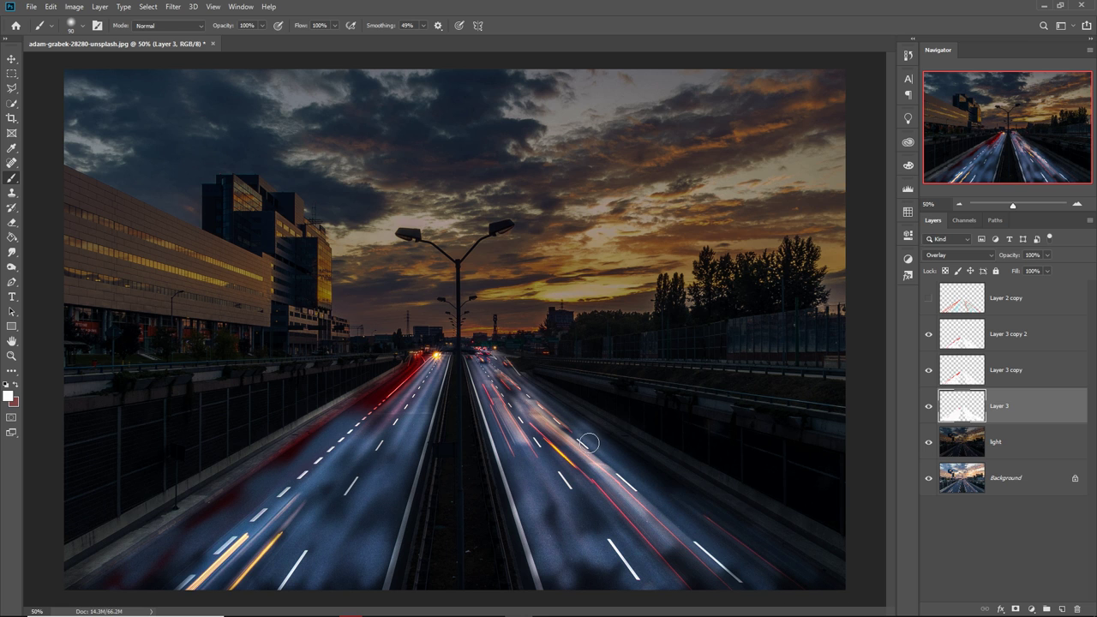
left_click_drag(591, 443, 677, 497)
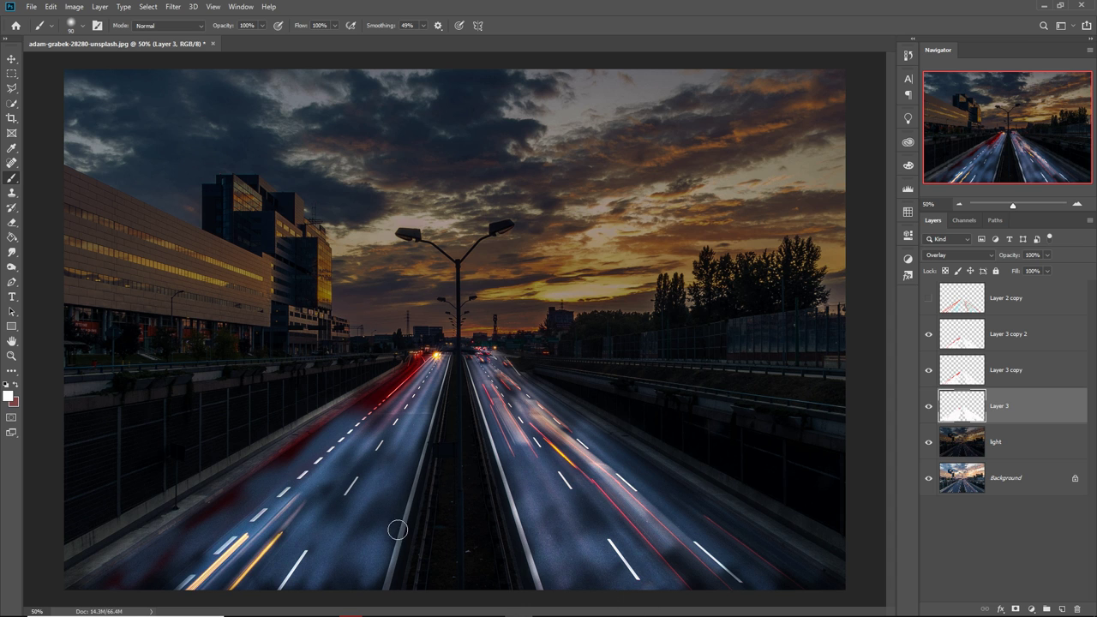
left_click(929, 299)
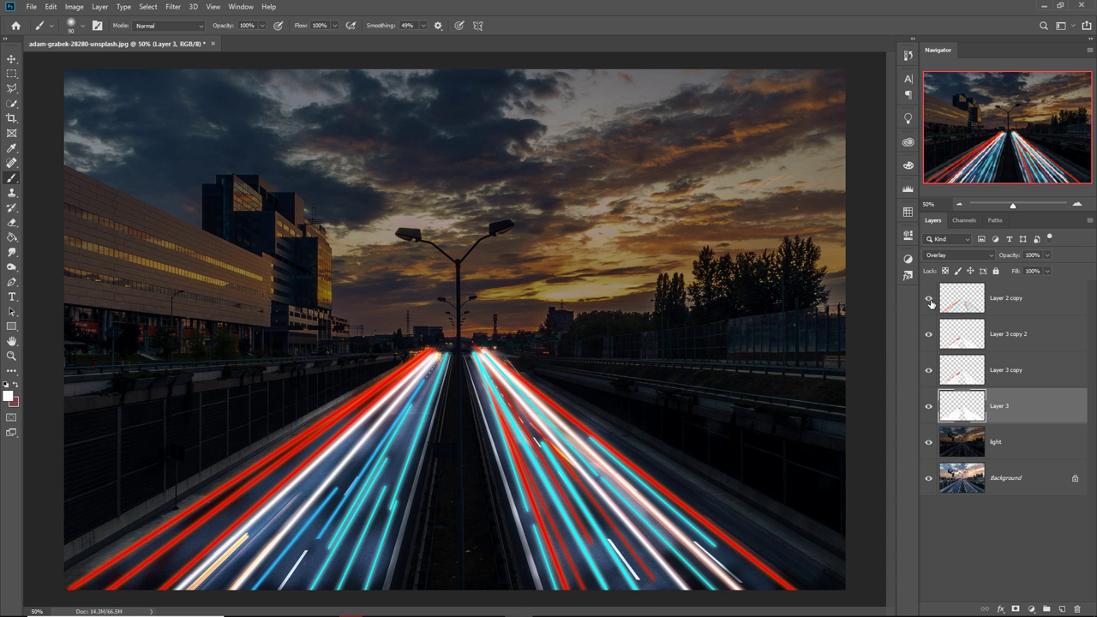
Duplicate the merged light trail layer, Layer 2 copy, keeping the default name.
right_click(1018, 301)
left_click(930, 196)
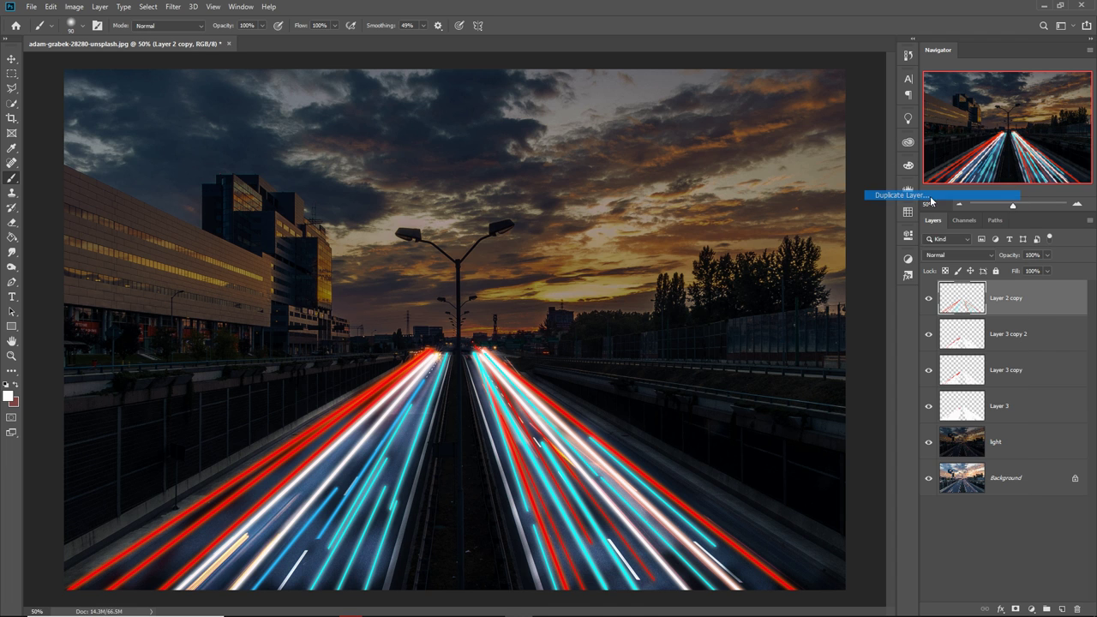
left_click(641, 170)
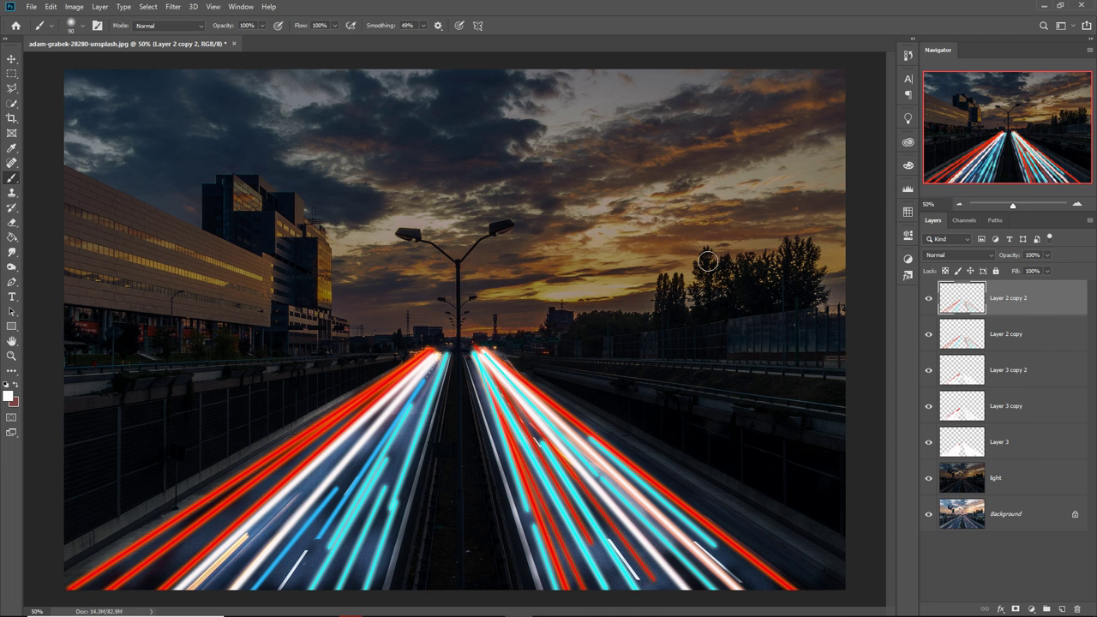
Apply a Motion Blur to the duplicated trail layer with an angle of 0° and a distance of 194 pixels.
left_click(11, 58)
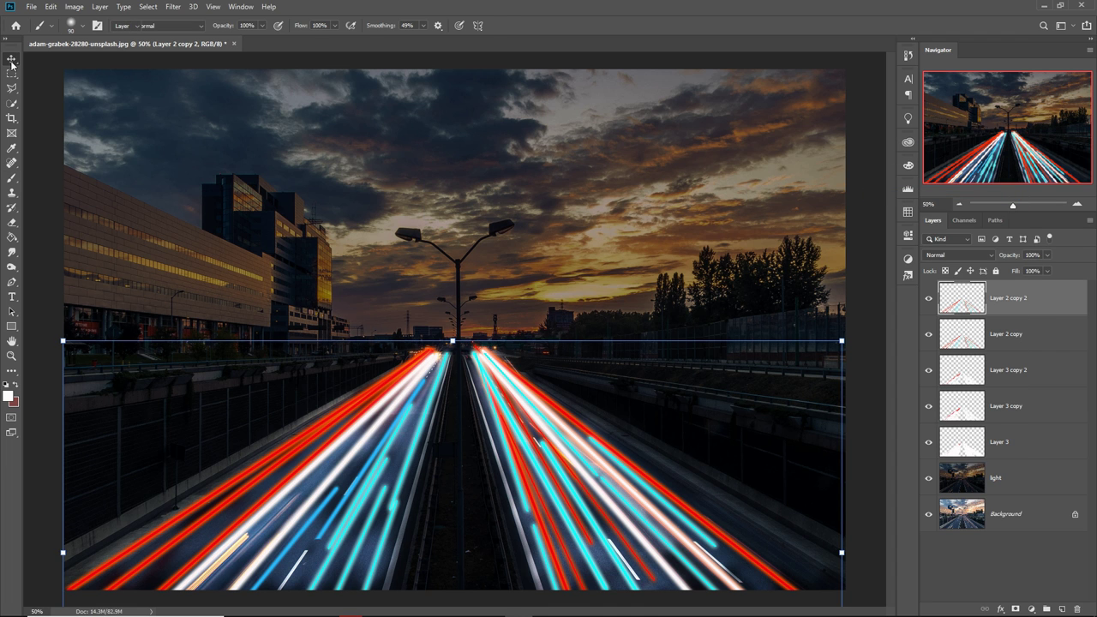
left_click(174, 8)
mouse_move(182, 139)
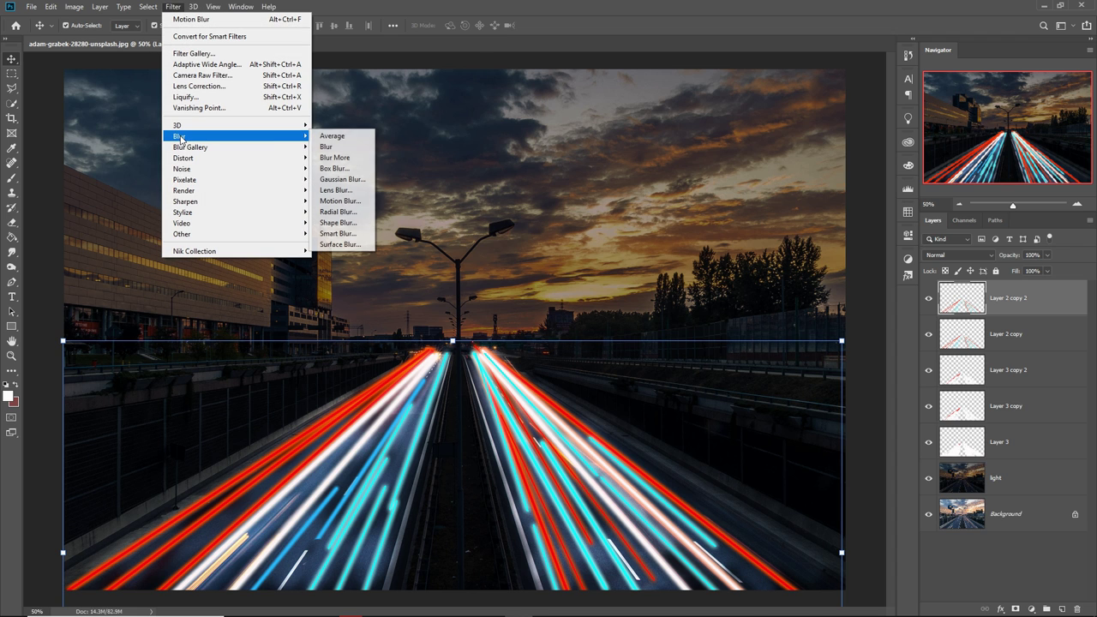
left_click(348, 204)
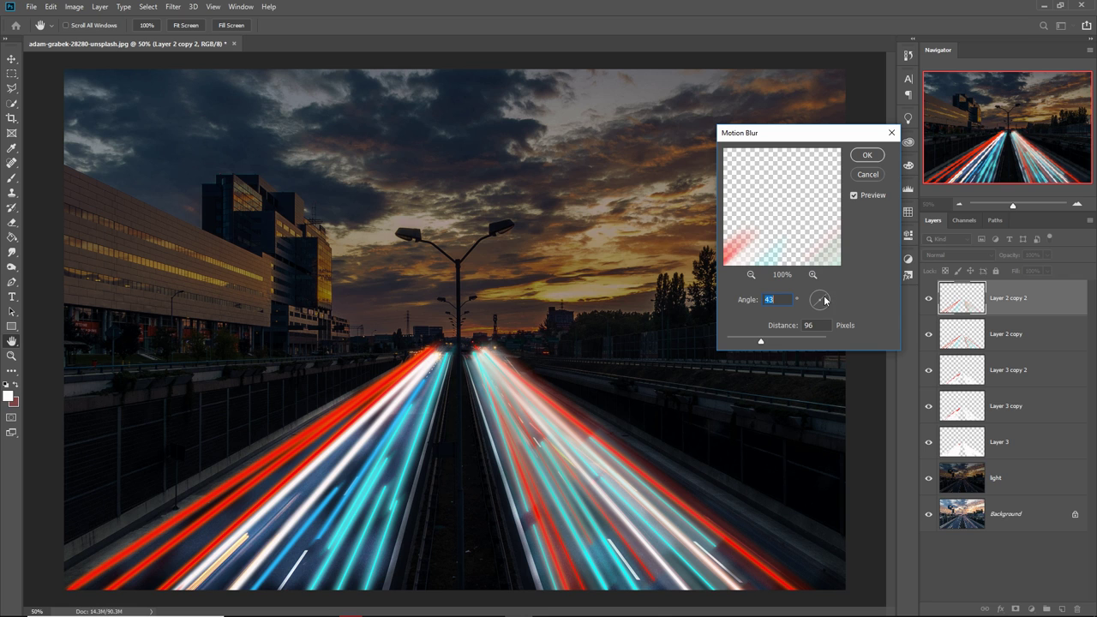
left_click_drag(820, 296, 821, 296)
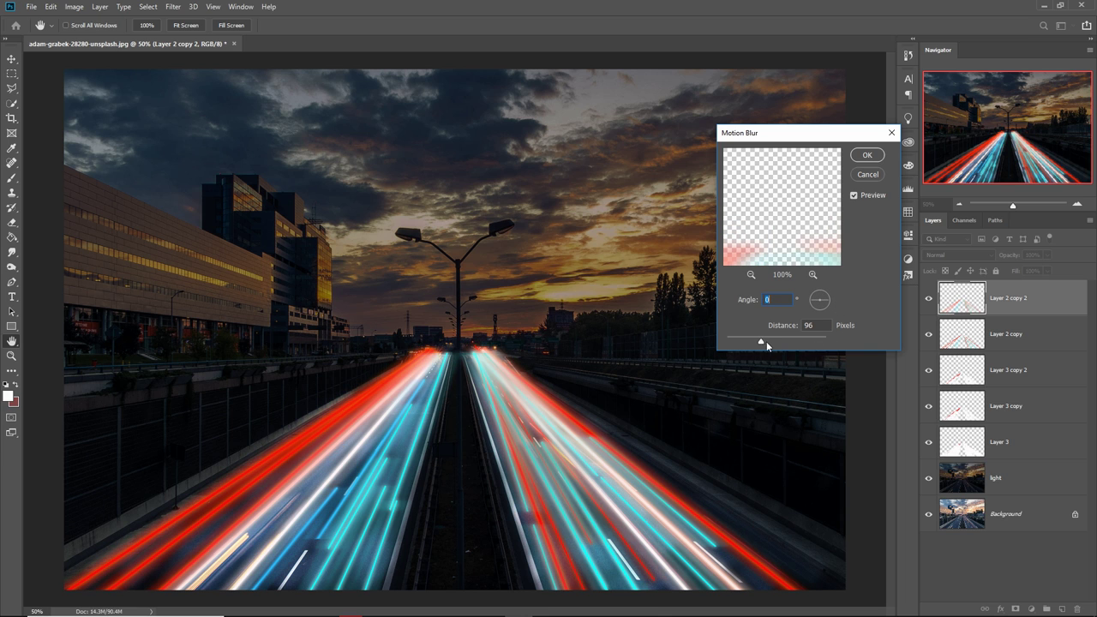
left_click_drag(761, 343, 767, 343)
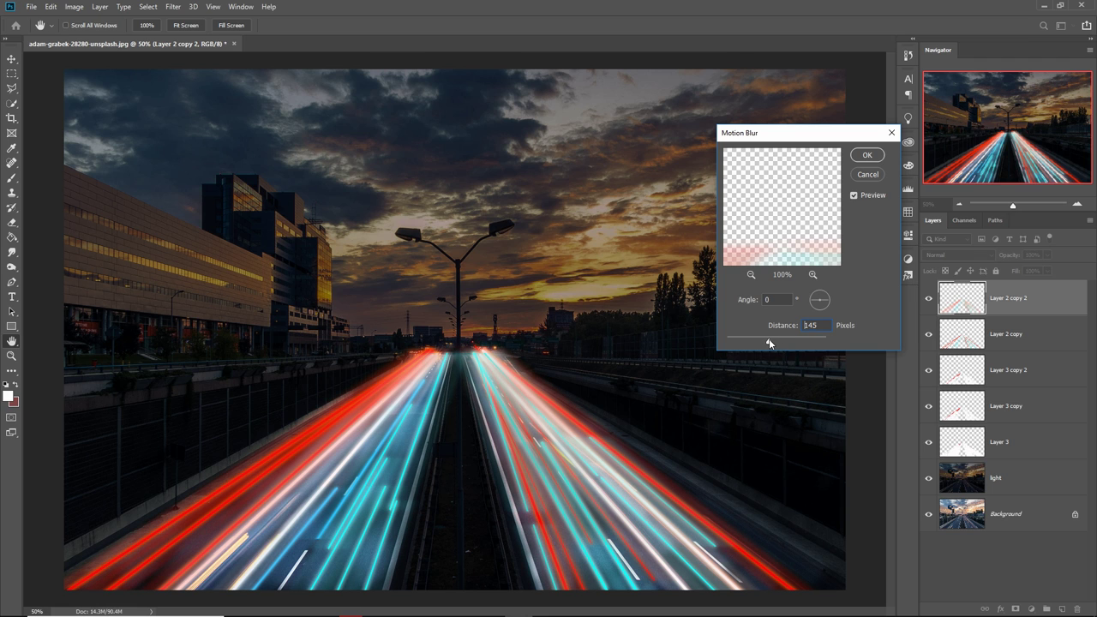
left_click_drag(767, 343, 768, 343)
left_click_drag(769, 343, 777, 343)
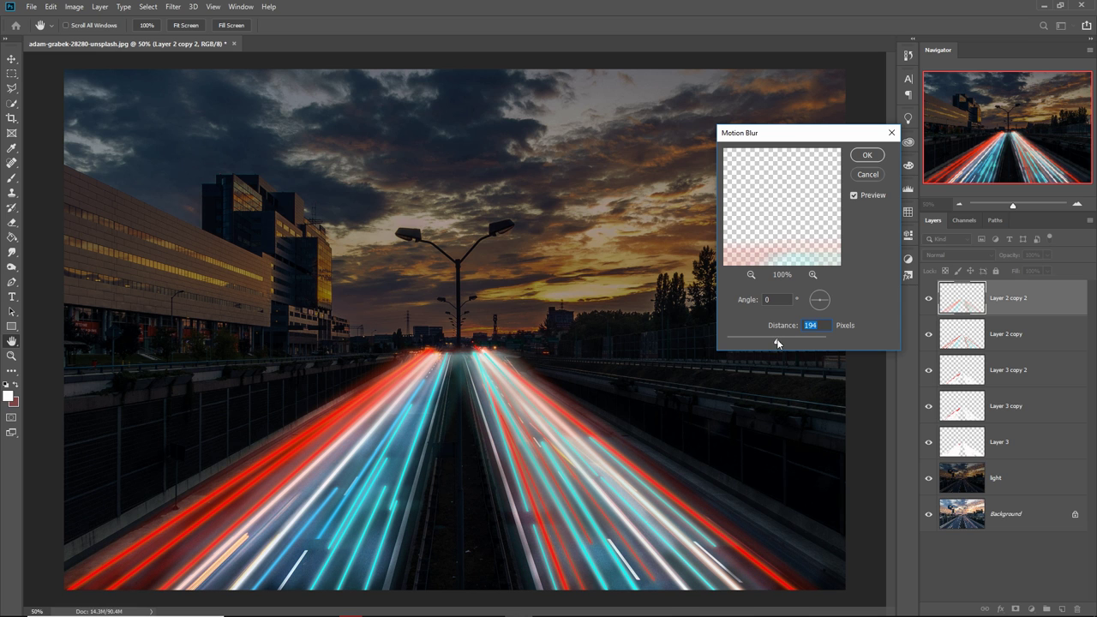
left_click(866, 156)
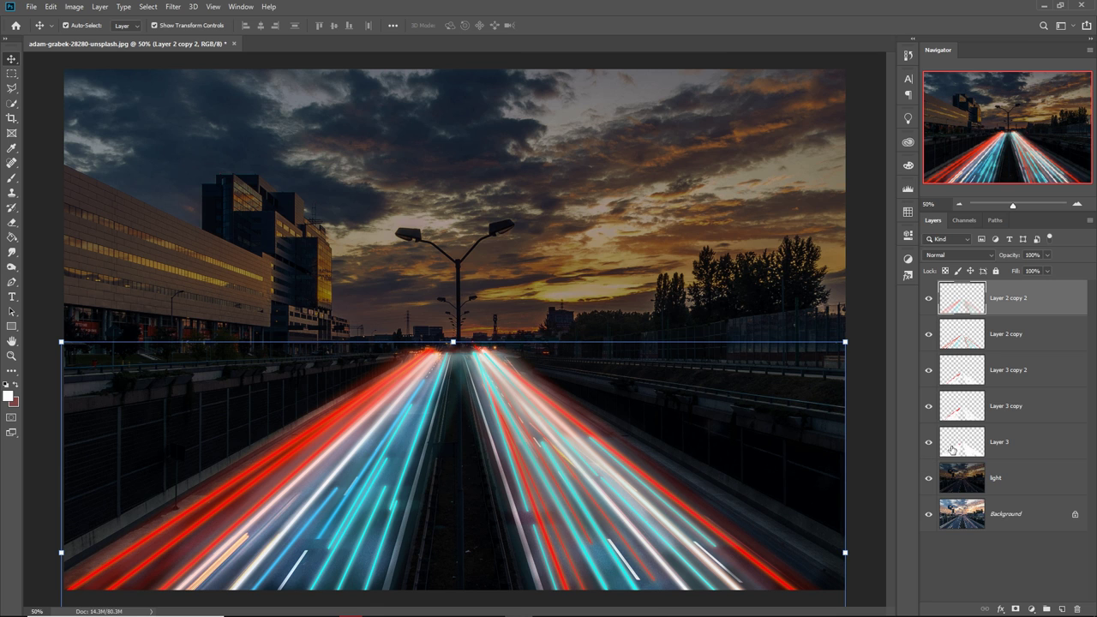
Merge Layer 3 copy 2, Layer 3 copy and Layer 3 down into the light layer.
left_click(1011, 345)
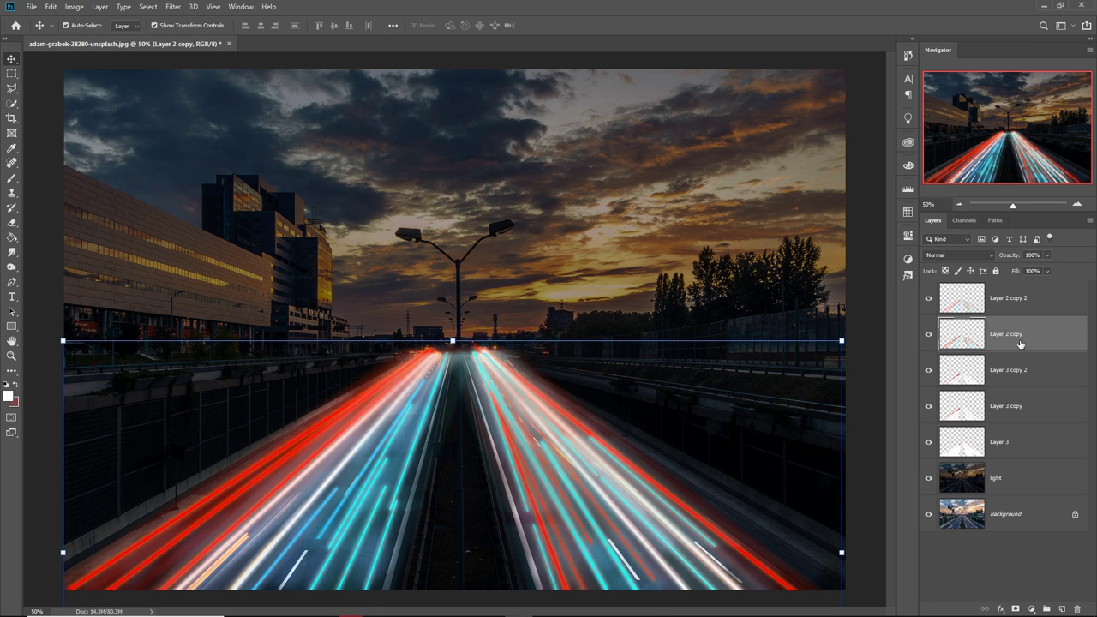
left_click(1008, 384)
key("ctrl+e")
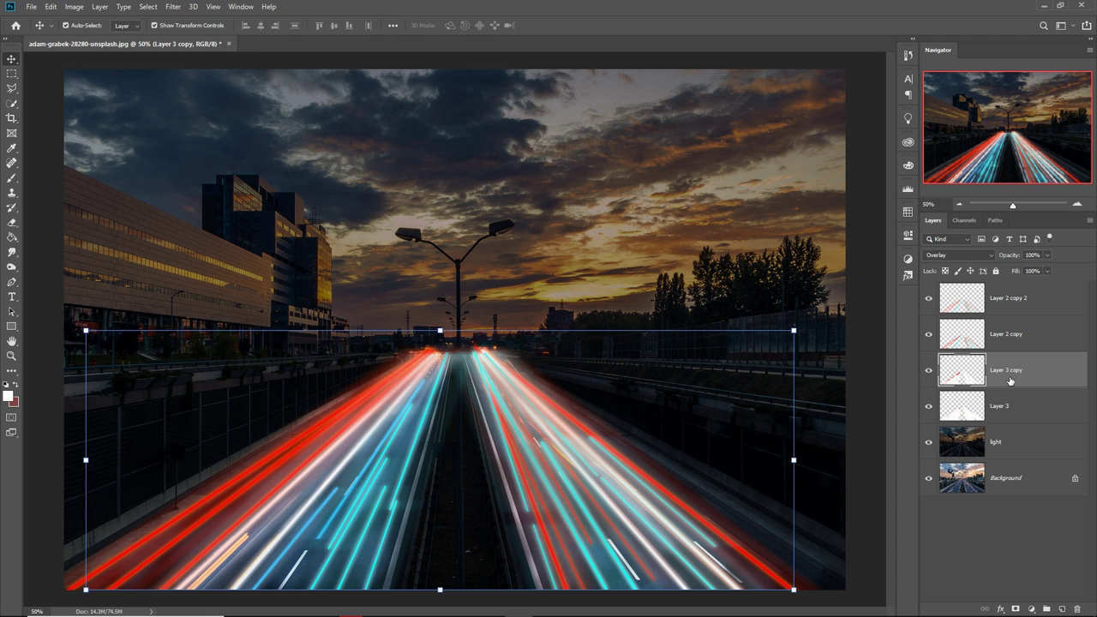
key("ctrl+e")
key("ctrl+e")
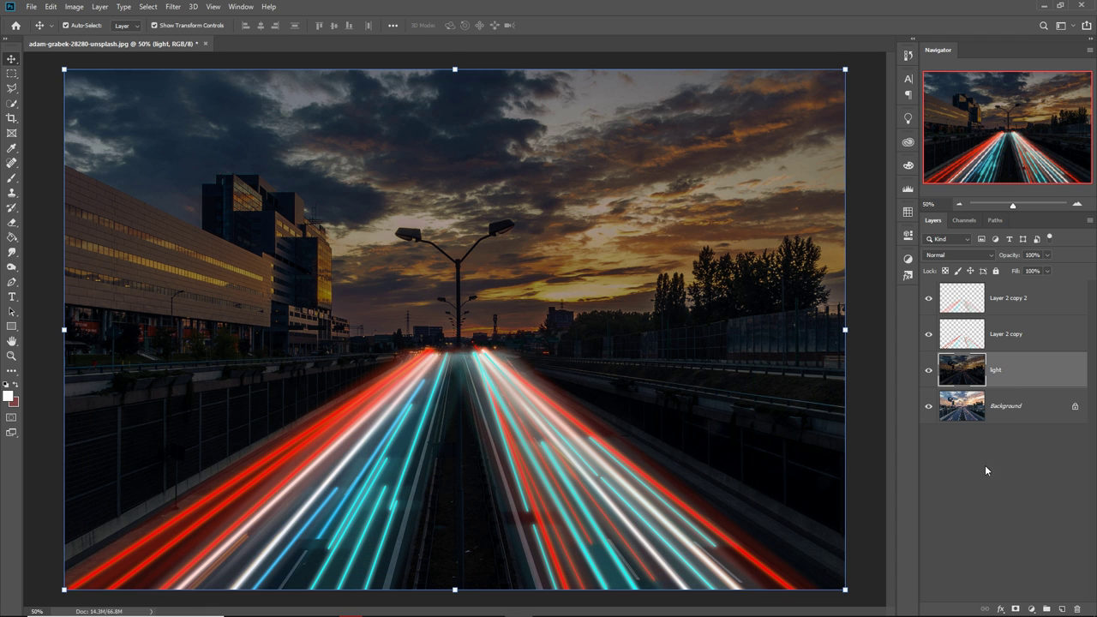
Add a new layer above the light layer and paint the left carriageway white with a soft 150-pixel brush.
left_click(1061, 608)
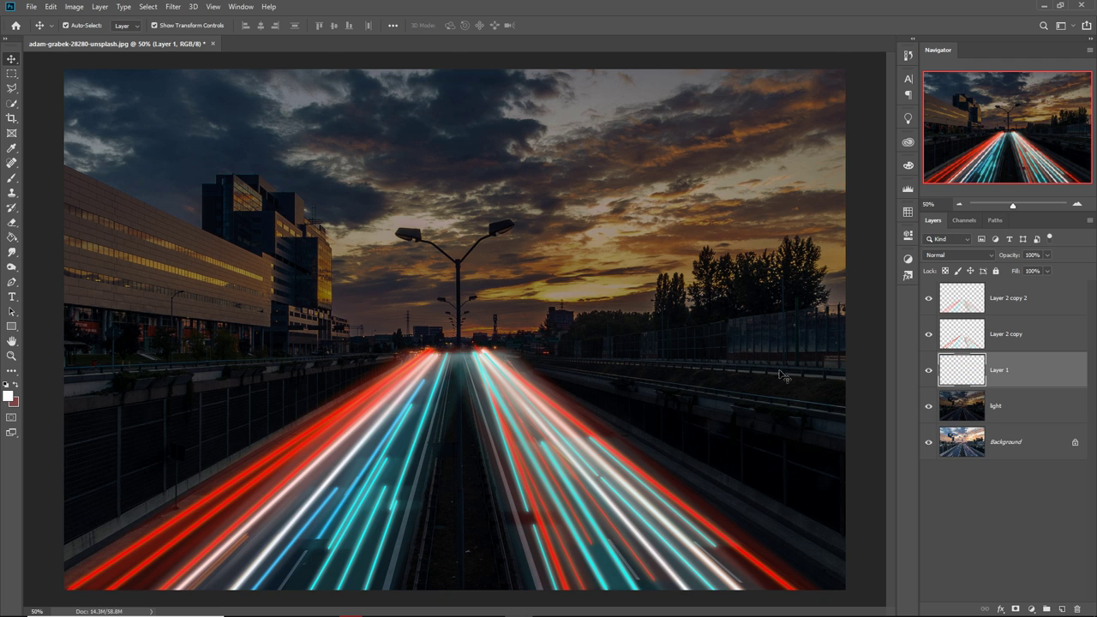
left_click(12, 178)
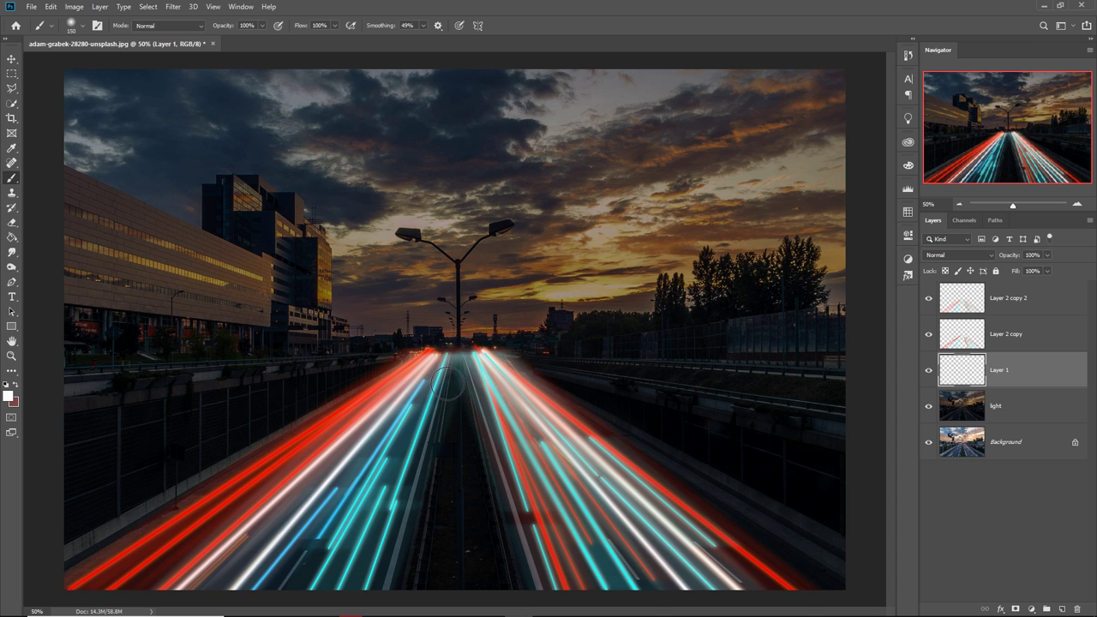
key("bracketright")
key("bracketright")
mouse_move(444, 383)
left_mouse_down()
mouse_move(356, 484)
mouse_move(309, 587)
mouse_move(326, 593)
mouse_move(364, 514)
mouse_move(424, 450)
mouse_move(443, 377)
mouse_move(430, 466)
mouse_move(377, 538)
mouse_move(375, 591)
mouse_move(398, 514)
mouse_move(313, 600)
mouse_move(193, 603)
mouse_move(141, 587)
mouse_move(197, 535)
mouse_move(343, 476)
mouse_move(406, 403)
mouse_move(210, 604)
mouse_move(337, 507)
mouse_move(294, 575)
mouse_move(379, 460)
mouse_move(340, 526)
mouse_move(218, 591)
mouse_move(294, 571)
mouse_move(267, 605)
left_mouse_up()
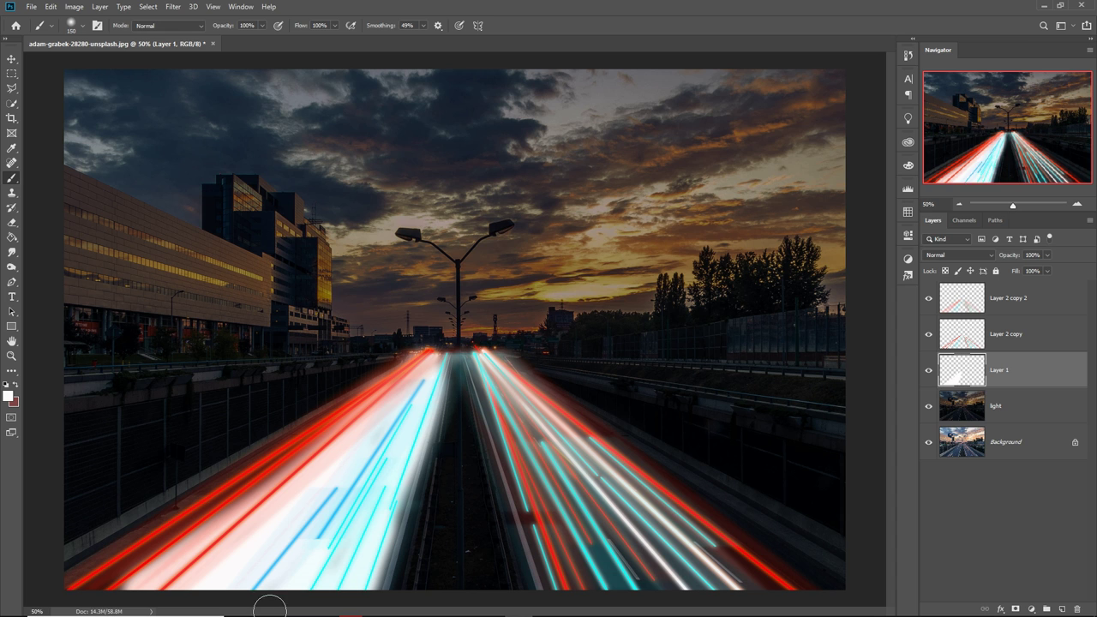
Paint the whole right carriageway white on the new Layer 1, out to its outer red trail.
mouse_move(501, 385)
left_mouse_down()
mouse_move(551, 549)
mouse_move(574, 582)
left_mouse_up()
mouse_move(519, 377)
left_mouse_down()
mouse_move(553, 472)
mouse_move(621, 592)
mouse_move(613, 587)
left_mouse_up()
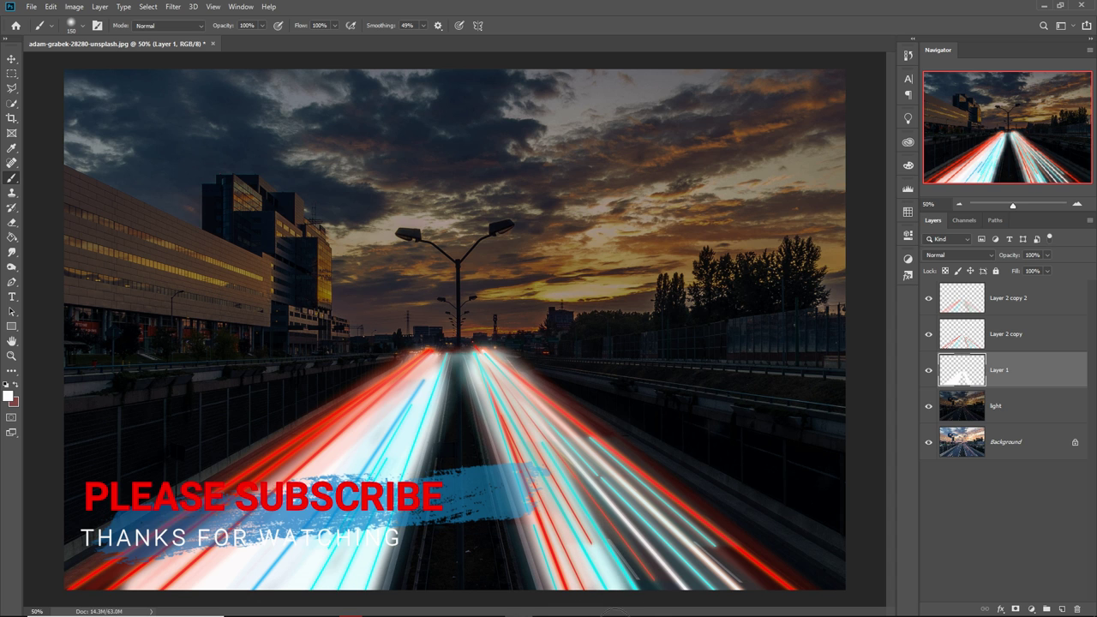
left_click_drag(526, 404, 647, 574)
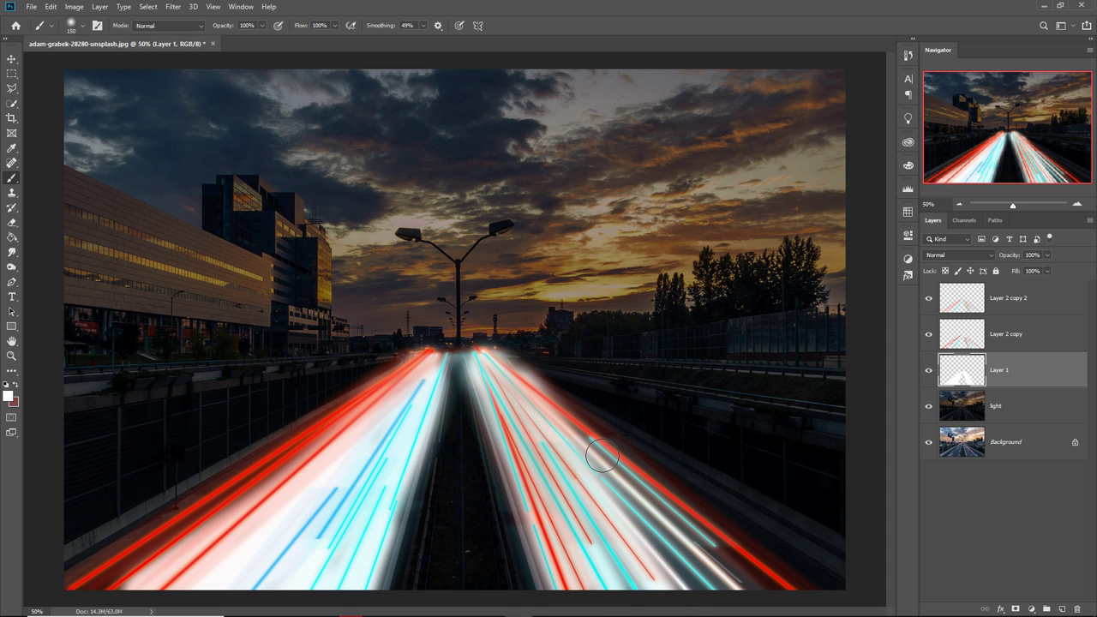
mouse_move(558, 403)
left_mouse_down()
mouse_move(571, 443)
mouse_move(673, 525)
mouse_move(809, 588)
left_mouse_up()
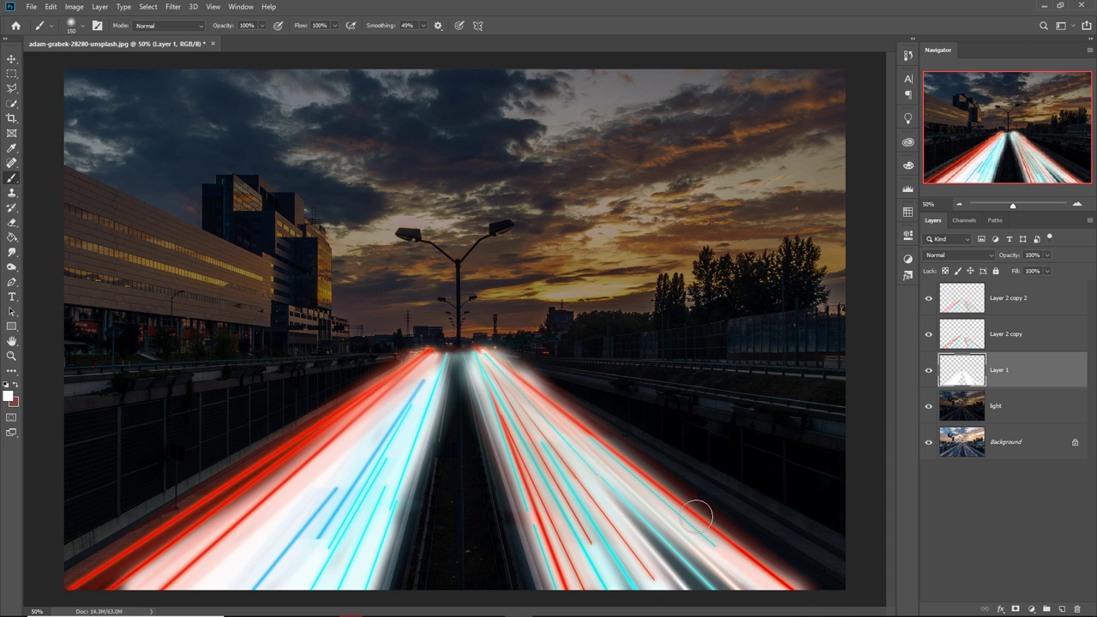
left_click_drag(655, 463, 835, 589)
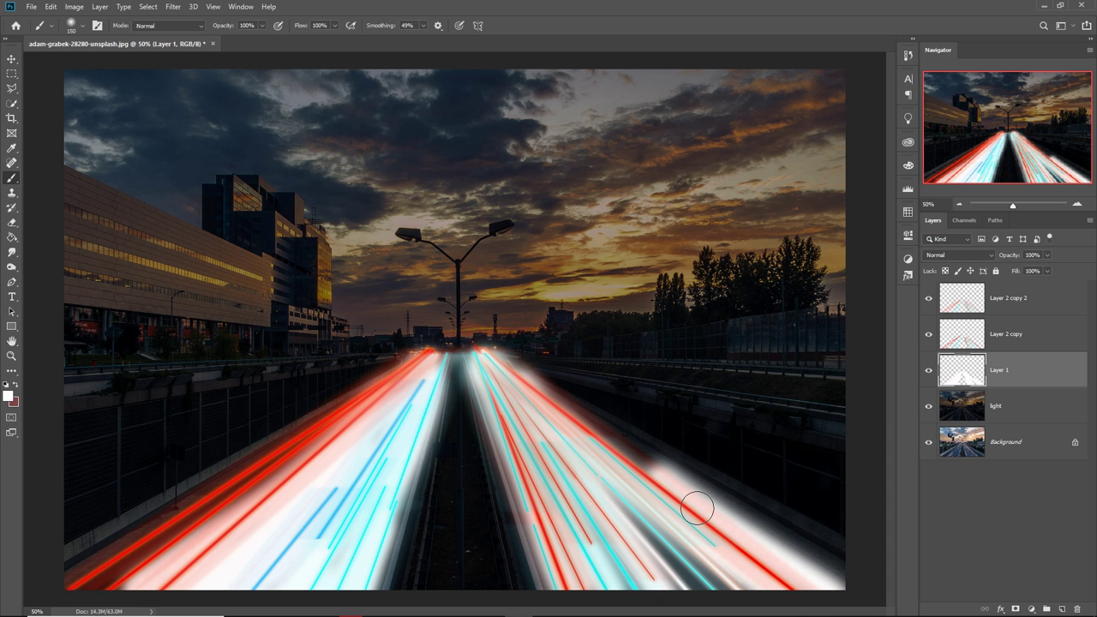
mouse_move(697, 506)
left_mouse_down()
mouse_move(570, 426)
mouse_move(691, 551)
mouse_move(658, 561)
mouse_move(667, 580)
mouse_move(693, 575)
mouse_move(617, 497)
mouse_move(725, 611)
mouse_move(528, 403)
left_mouse_up()
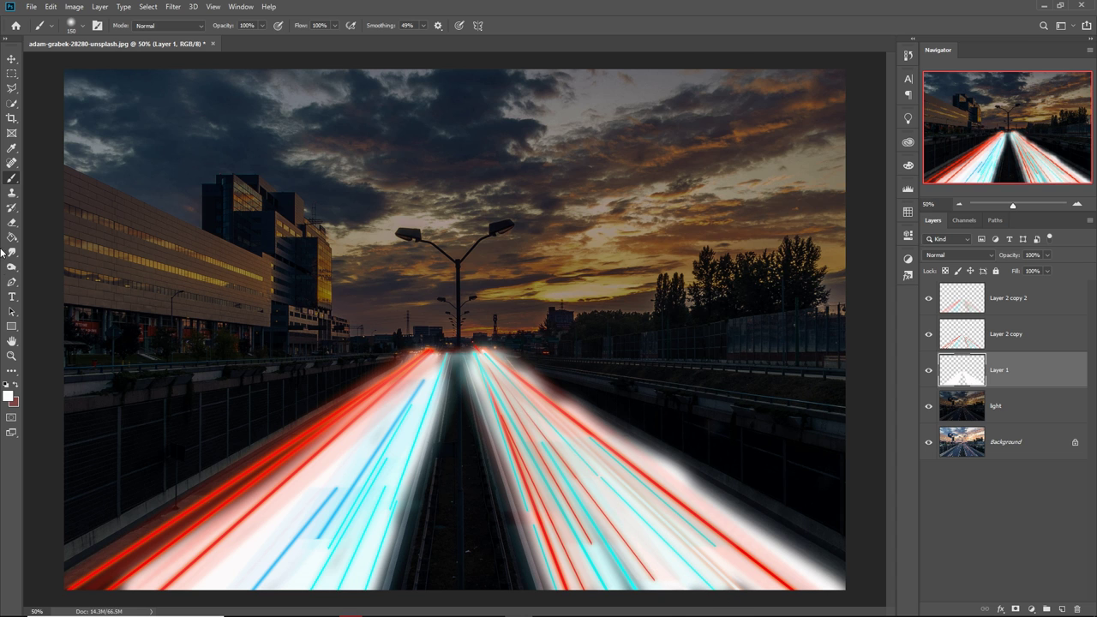
Add a layer mask to Layer 1 and mask out the white overspill along the right carriageway's outer edge with a straight black brush stroke.
left_click(1016, 610)
key("x")
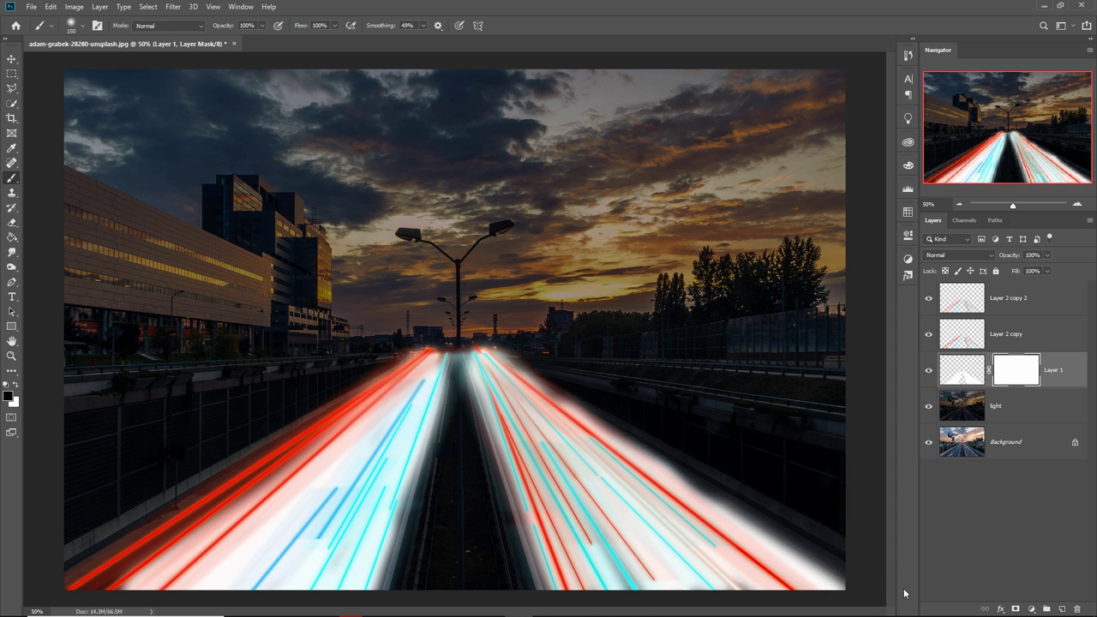
left_click(867, 560, "shift")
Set the blend mode of the masked white road layer, Layer 1, to Overlay.
left_click(7, 60)
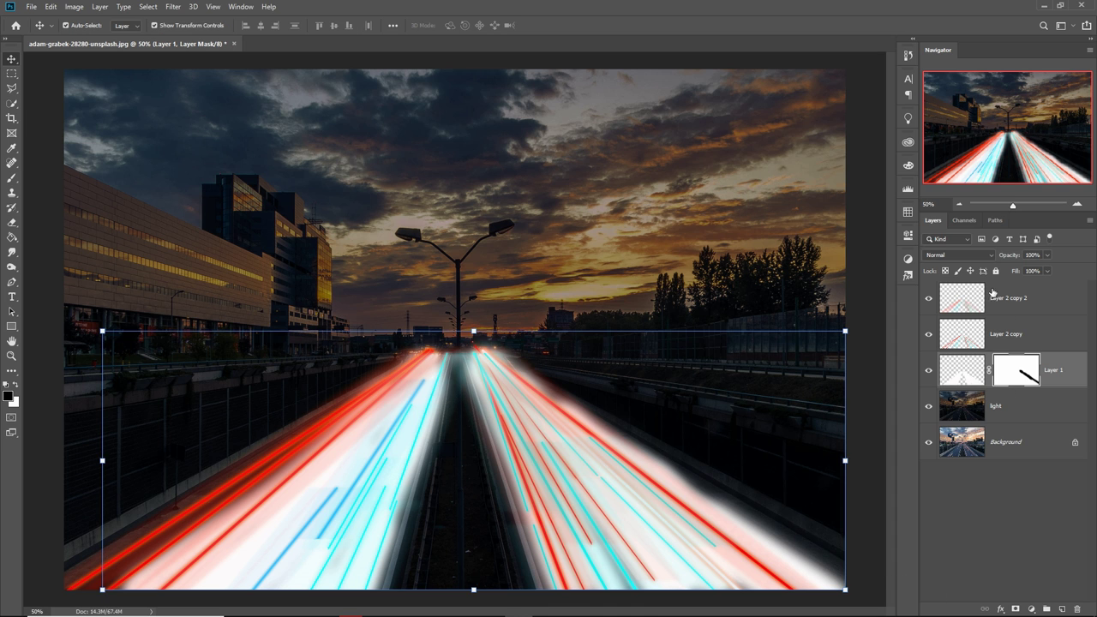
left_click(984, 250)
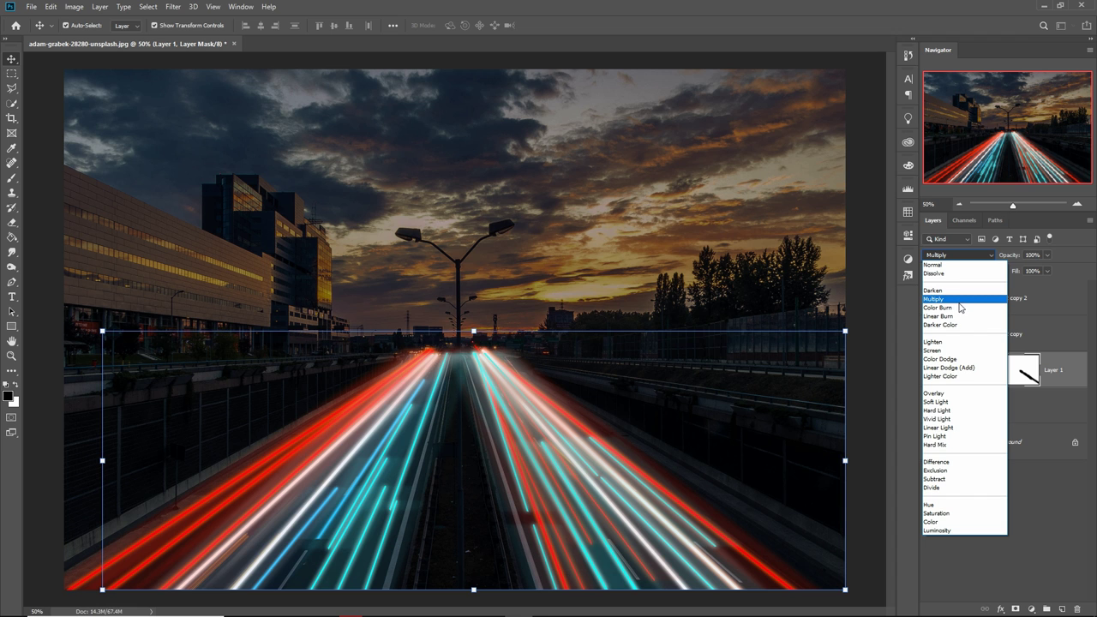
left_click(941, 393)
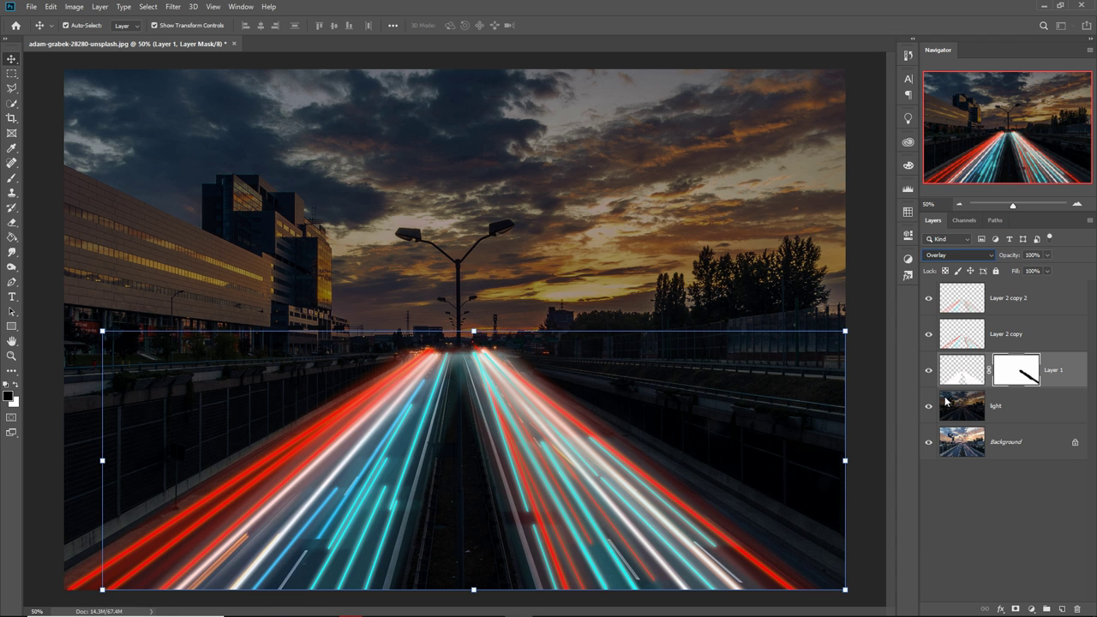
Duplicate Layer 1 under its default name and select the topmost trail layer, Layer 2 copy 2.
right_click(1076, 372)
left_click(943, 194)
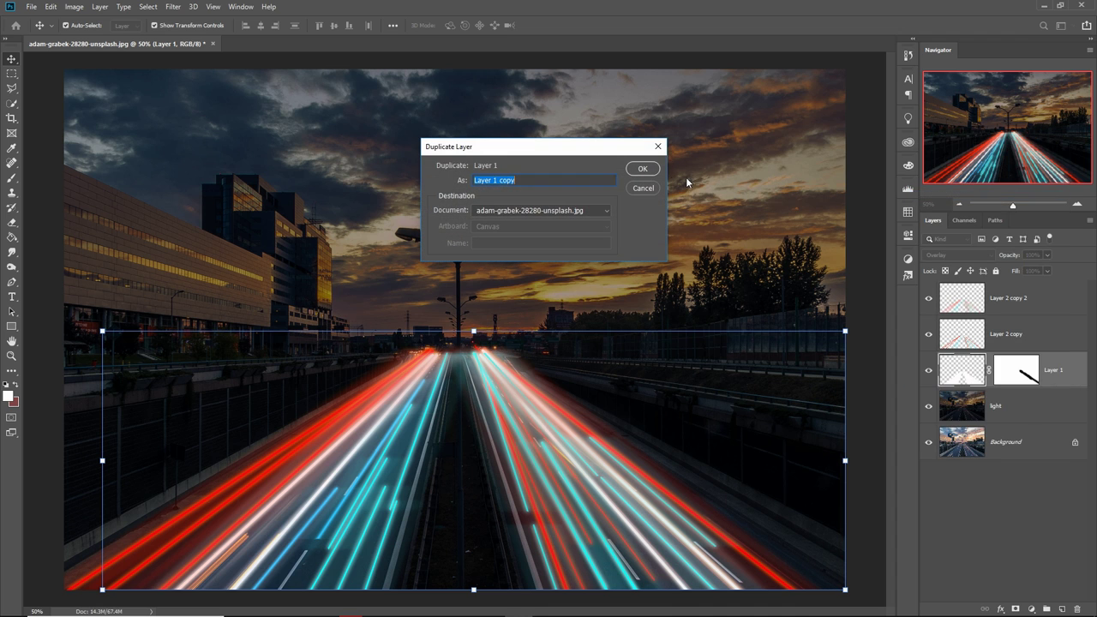
left_click(644, 172)
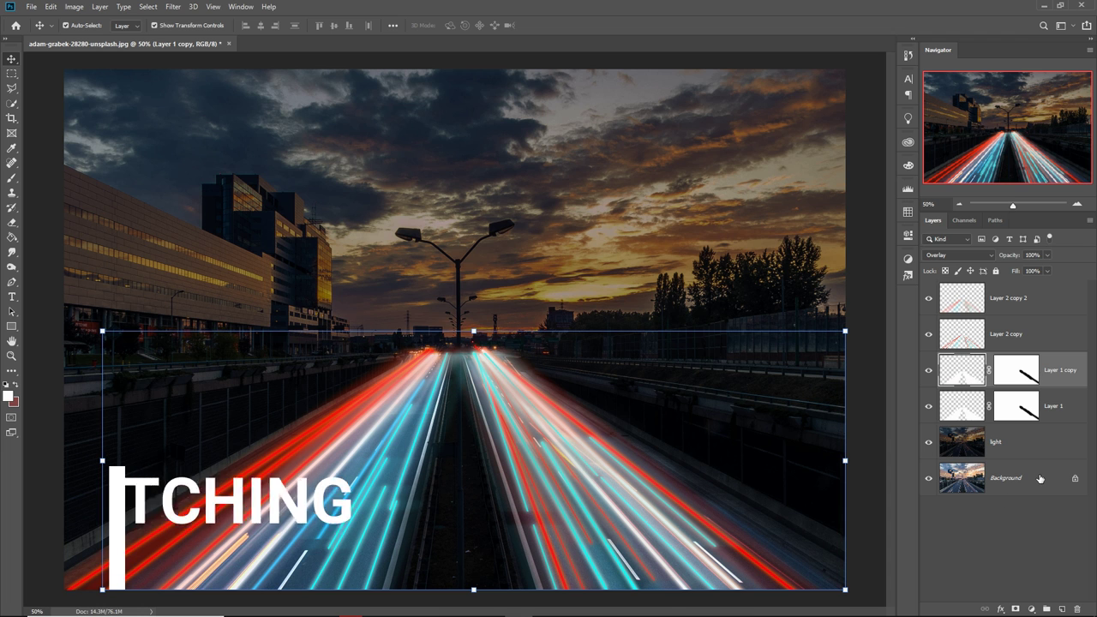
left_click(1041, 302)
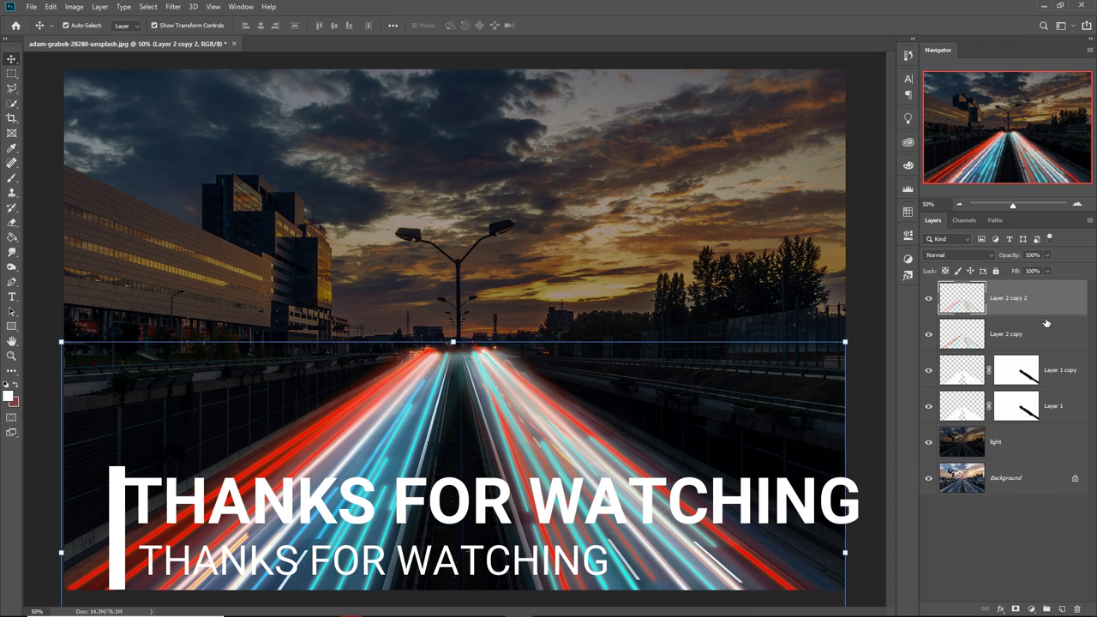